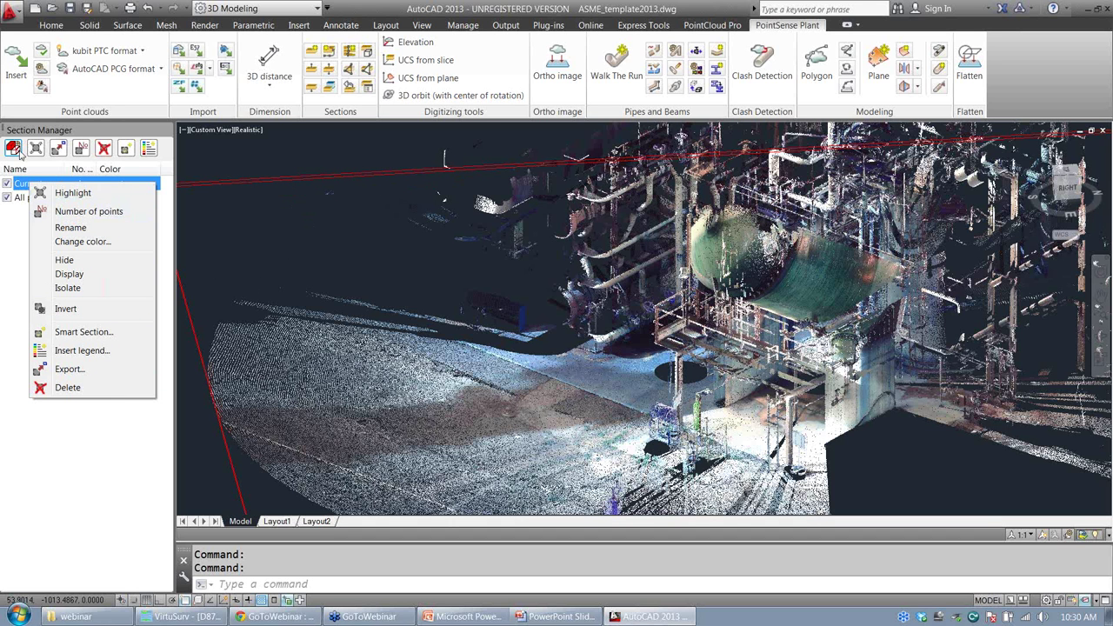
Step: Dismiss the options for the Current section, clear its selection, and switch to VirtuSurv in a maximized window
left_click(71, 462)
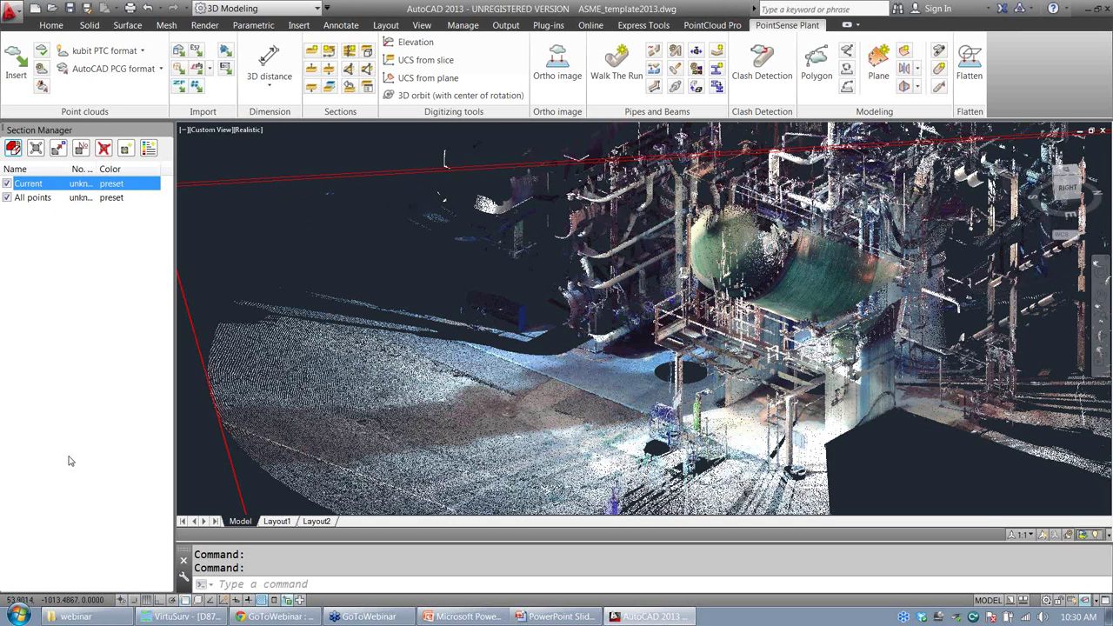
left_click(71, 461)
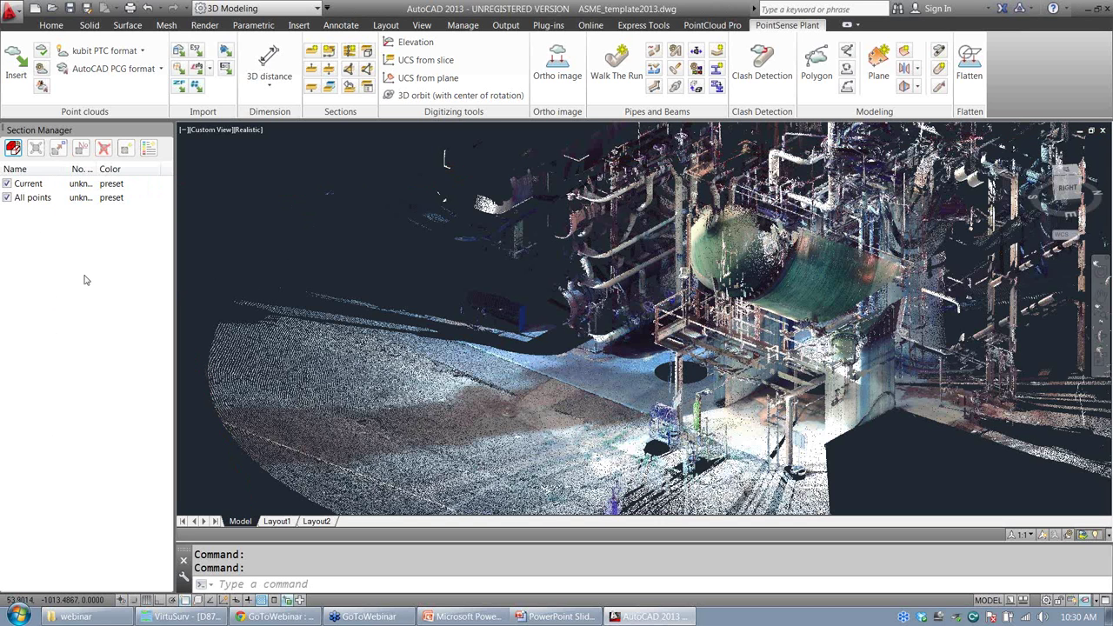
left_click(197, 617)
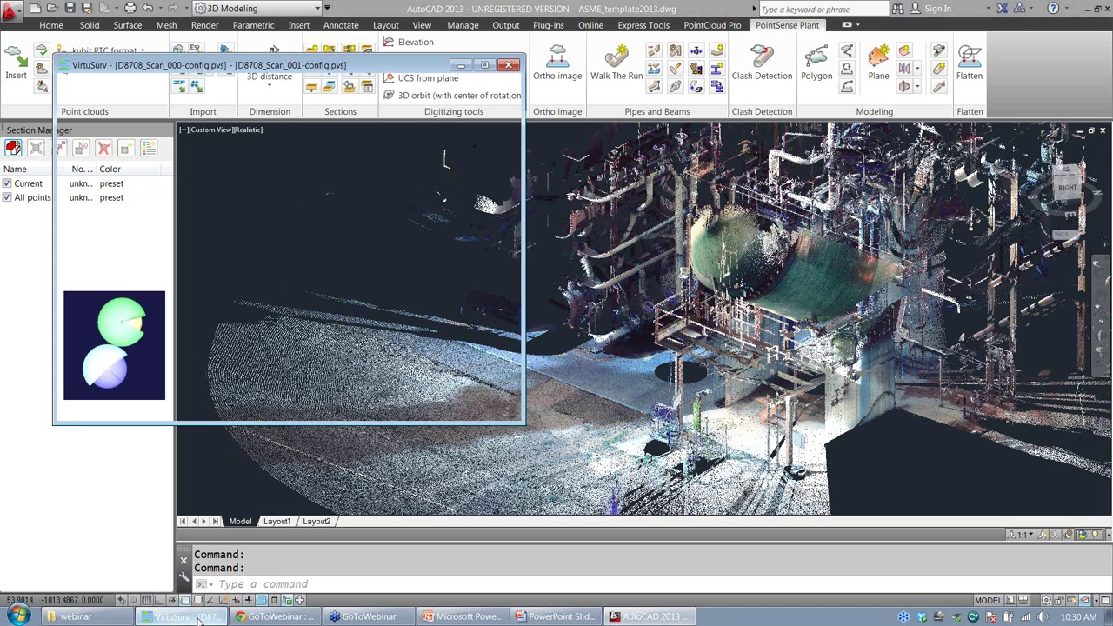
left_click(490, 64)
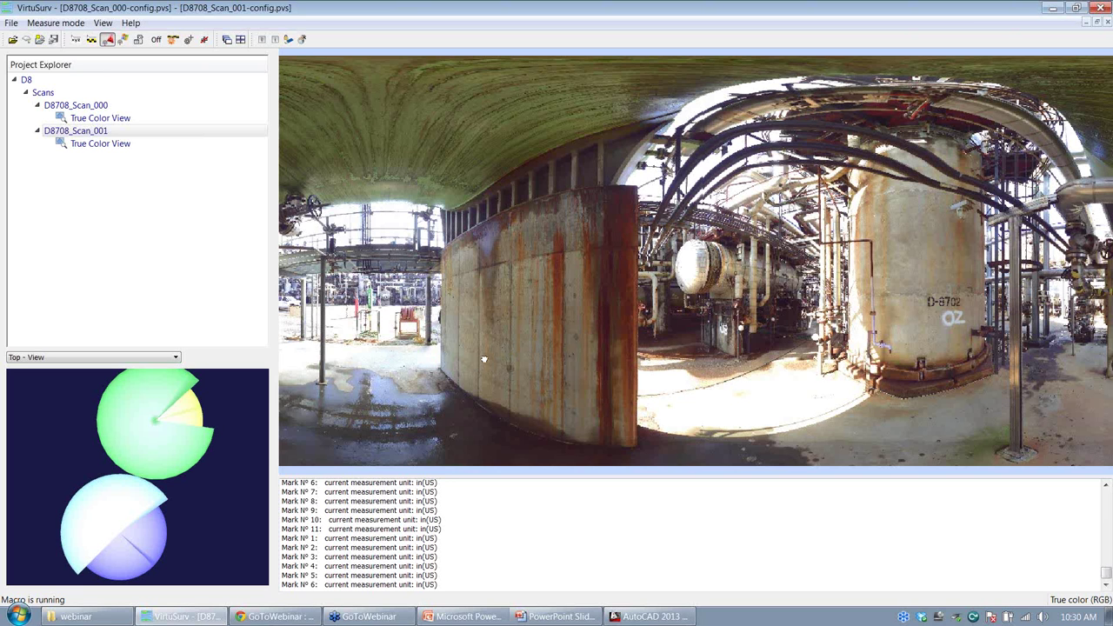
Step: Examine the true-color panoramas of D8708_Scan_001 and D8708_Scan_000, looking over the concrete wall, vessels and exchanger piping
left_click_drag(484, 359, 541, 346)
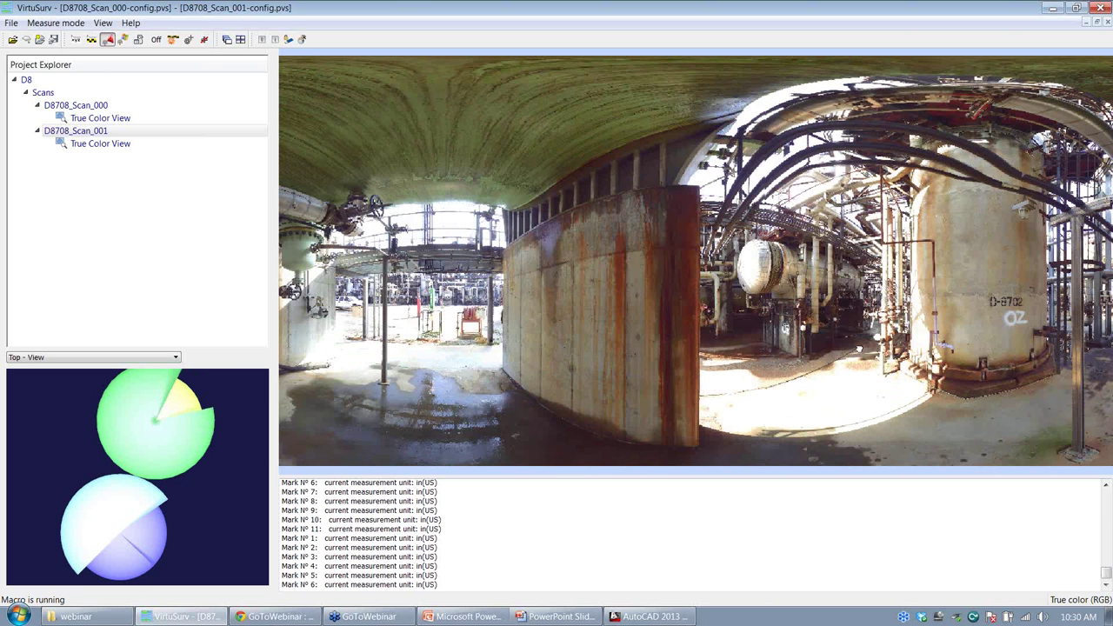
left_click_drag(859, 349, 722, 342)
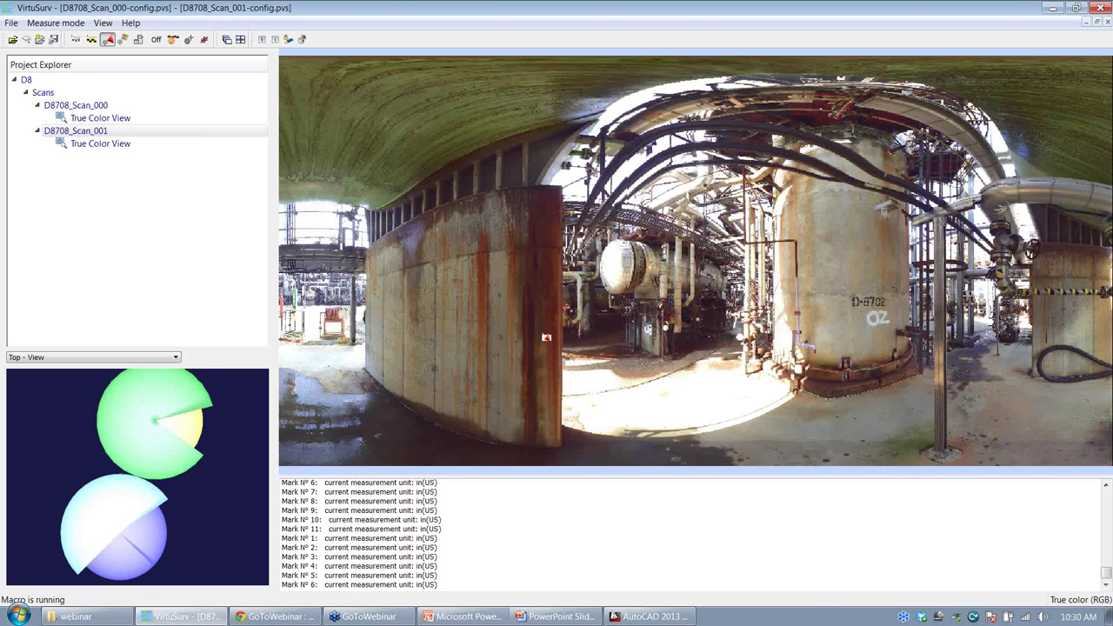
scroll(586, 337, "up", 3)
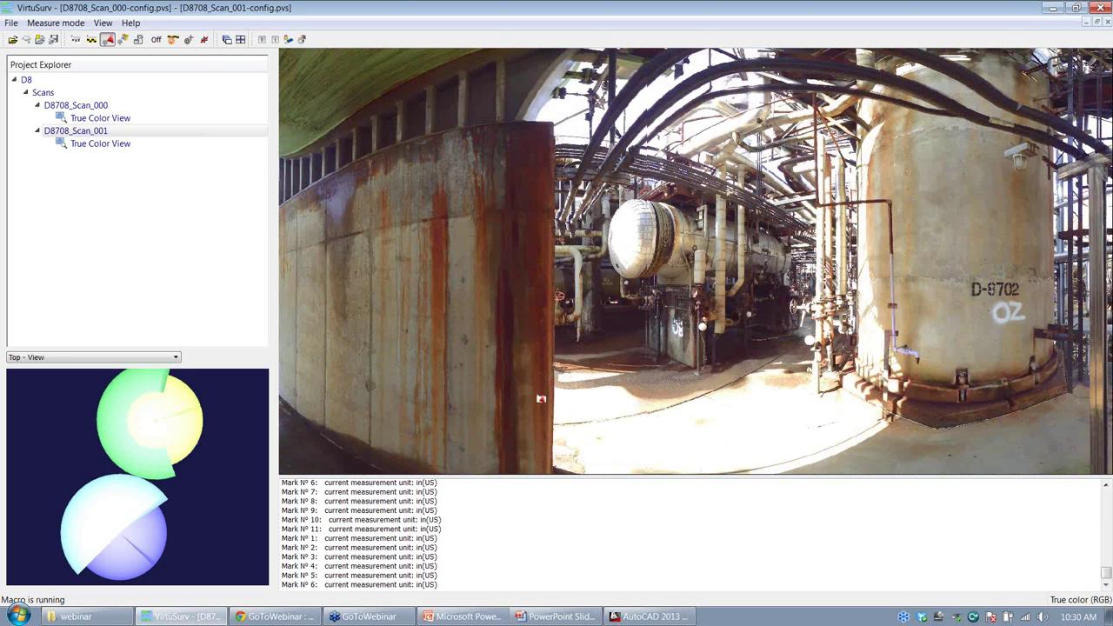
scroll(588, 380, "up", 2)
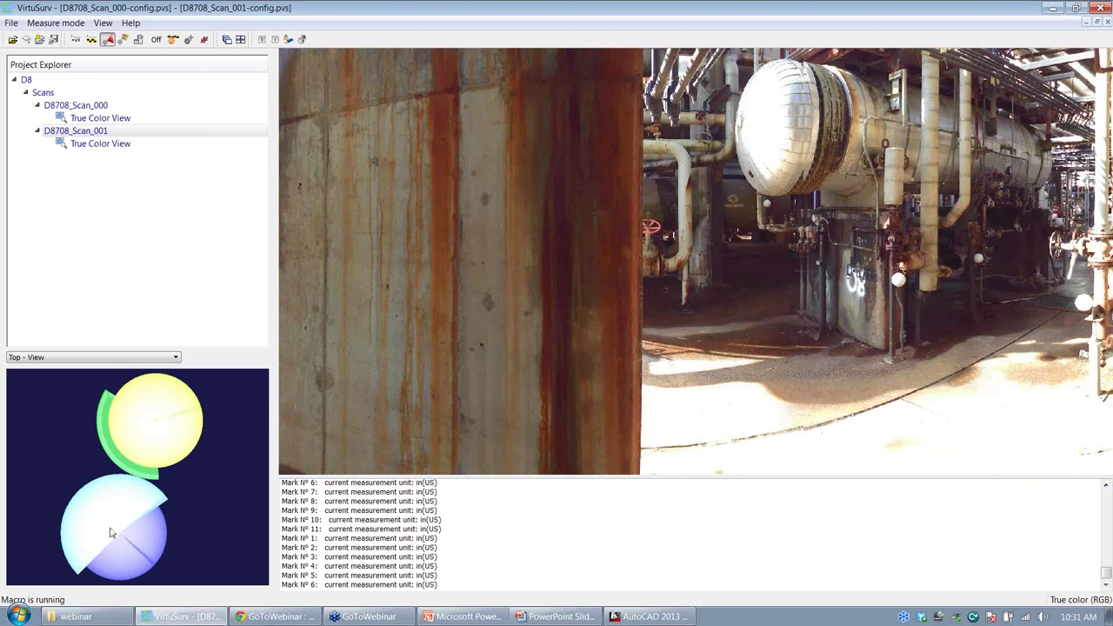
left_click(123, 522)
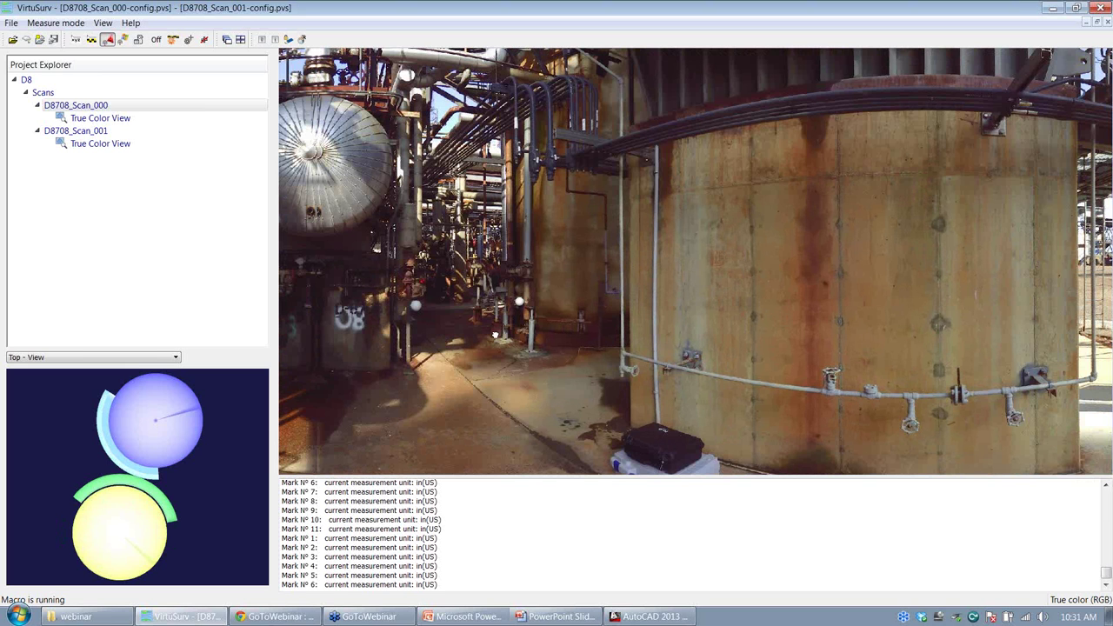
left_click_drag(494, 335, 865, 378)
scroll(865, 377, "down", 3)
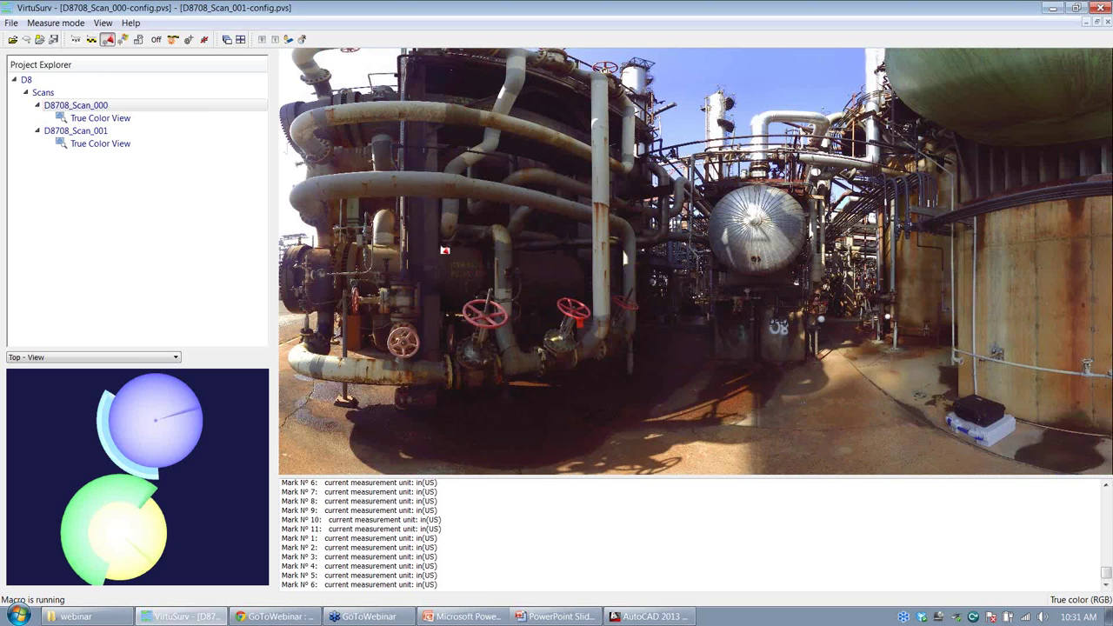
left_click_drag(485, 282, 543, 303)
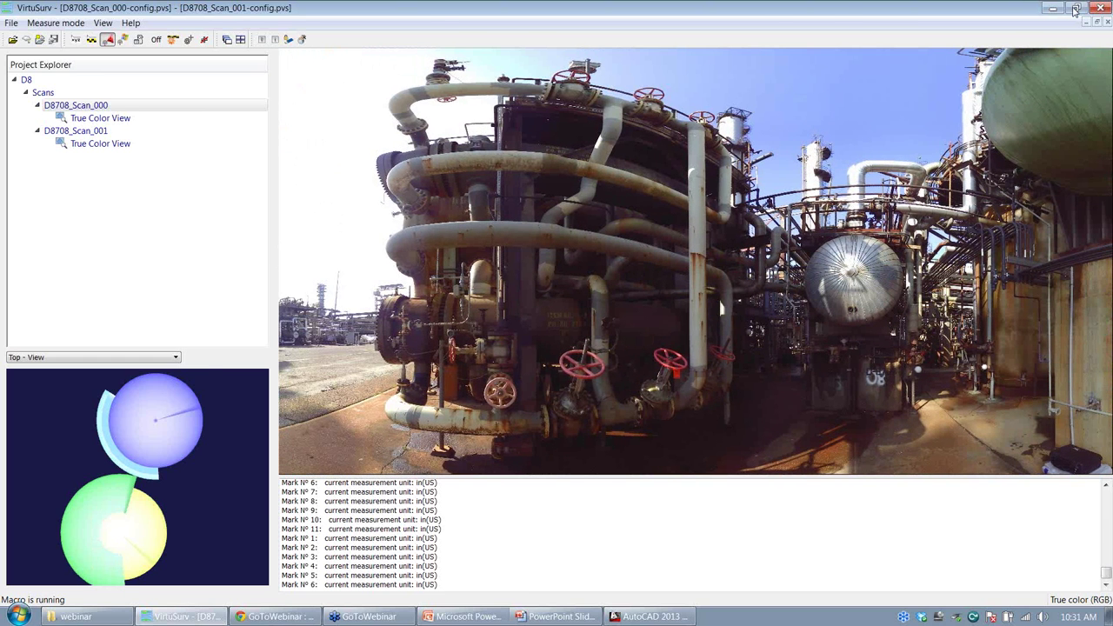
Step: Arrange VirtuSurv and AutoCAD side by side, each filling half the screen, and reduce AutoCAD's ribbon to compact panel buttons
left_click(1076, 10)
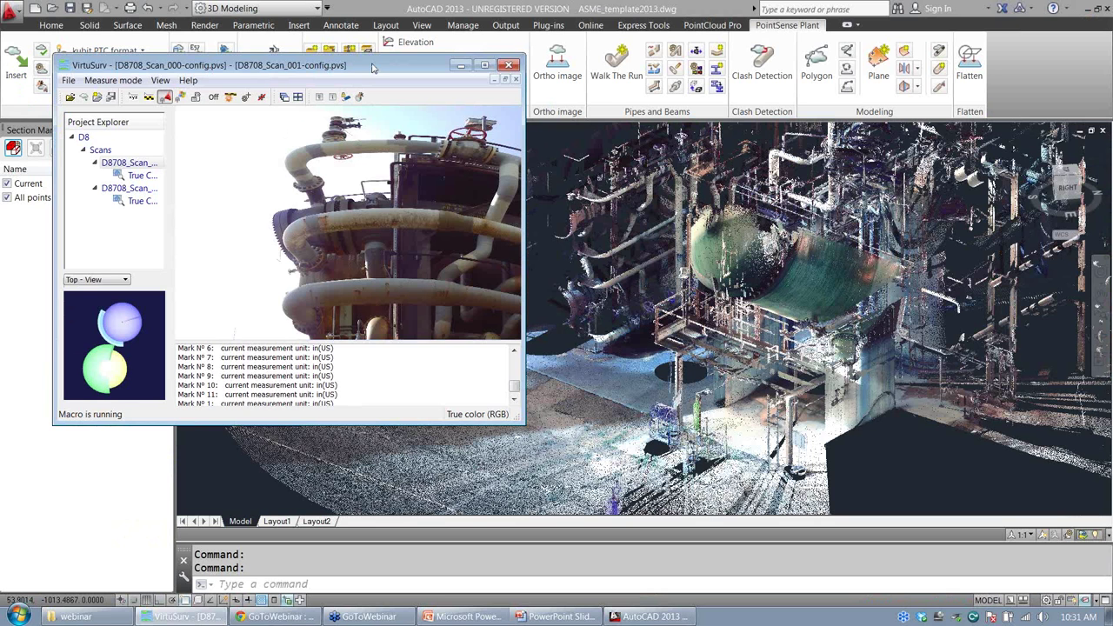
left_click_drag(373, 68, 1, 80)
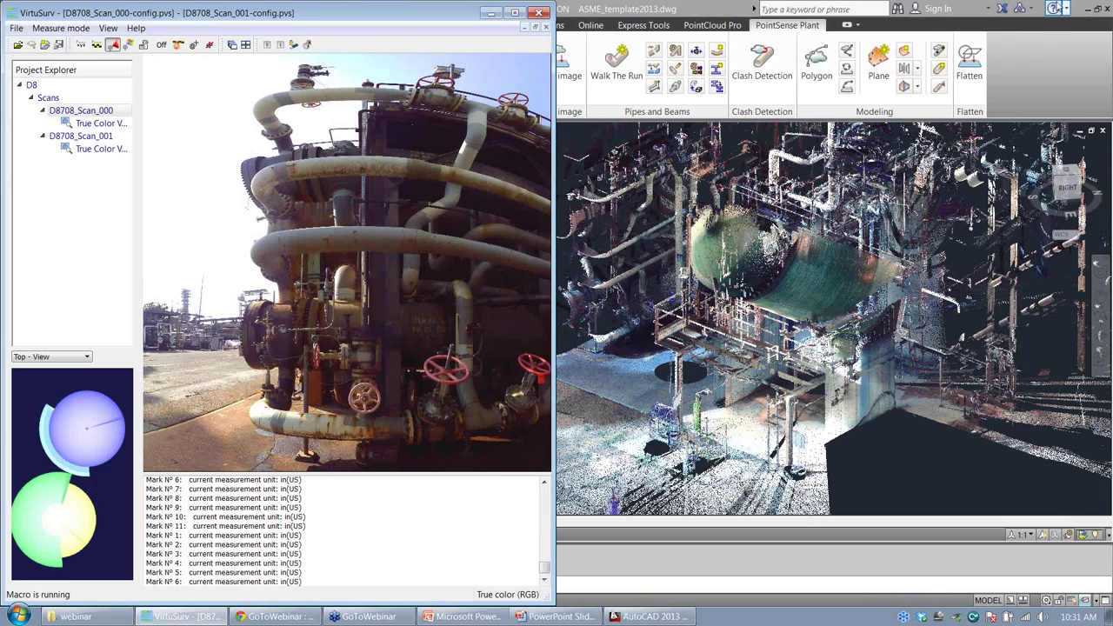
left_click(1099, 8)
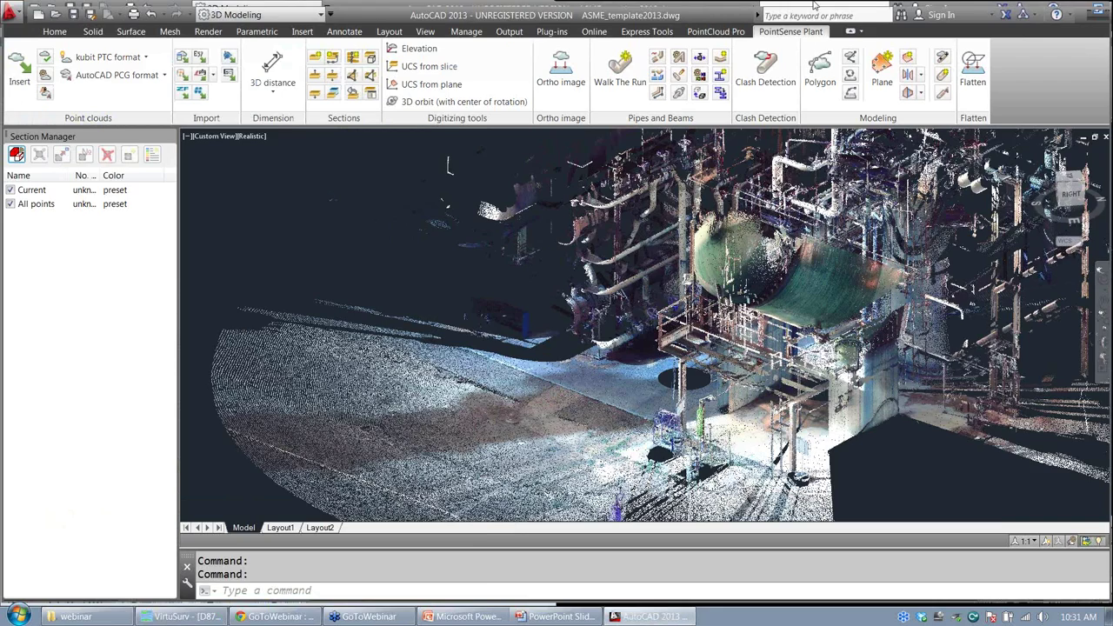
double_click(567, 12)
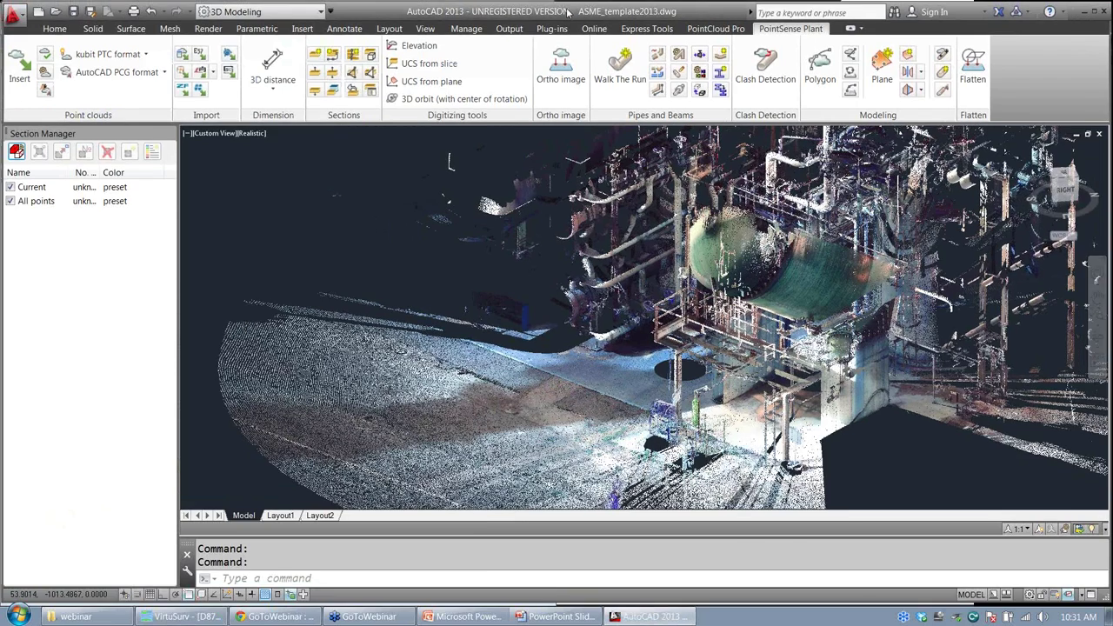
key("super+Right")
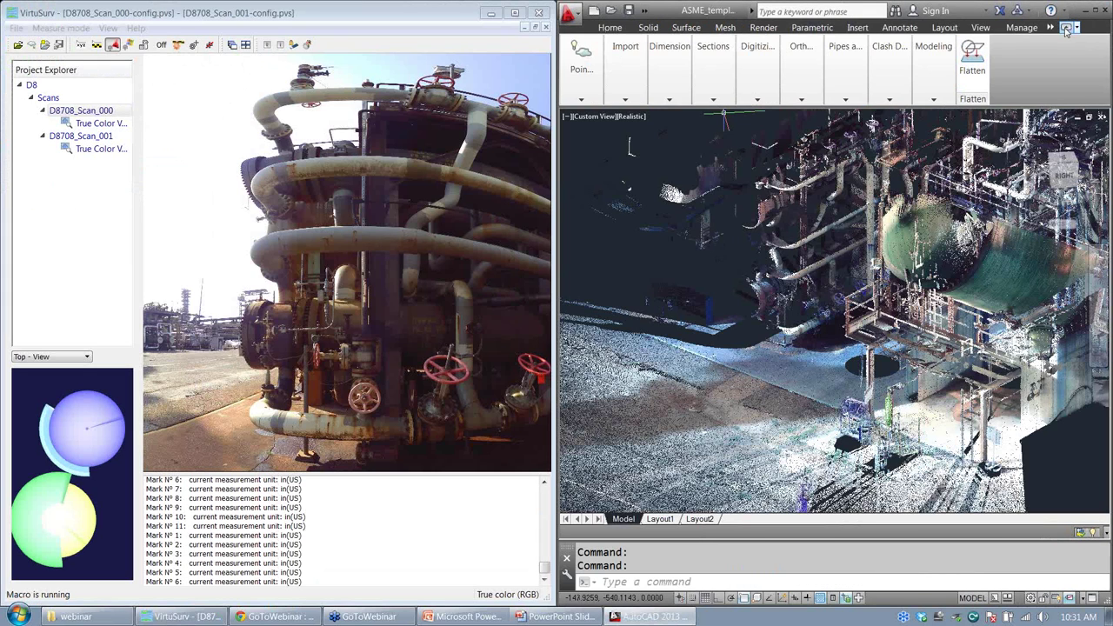
left_click(1066, 30)
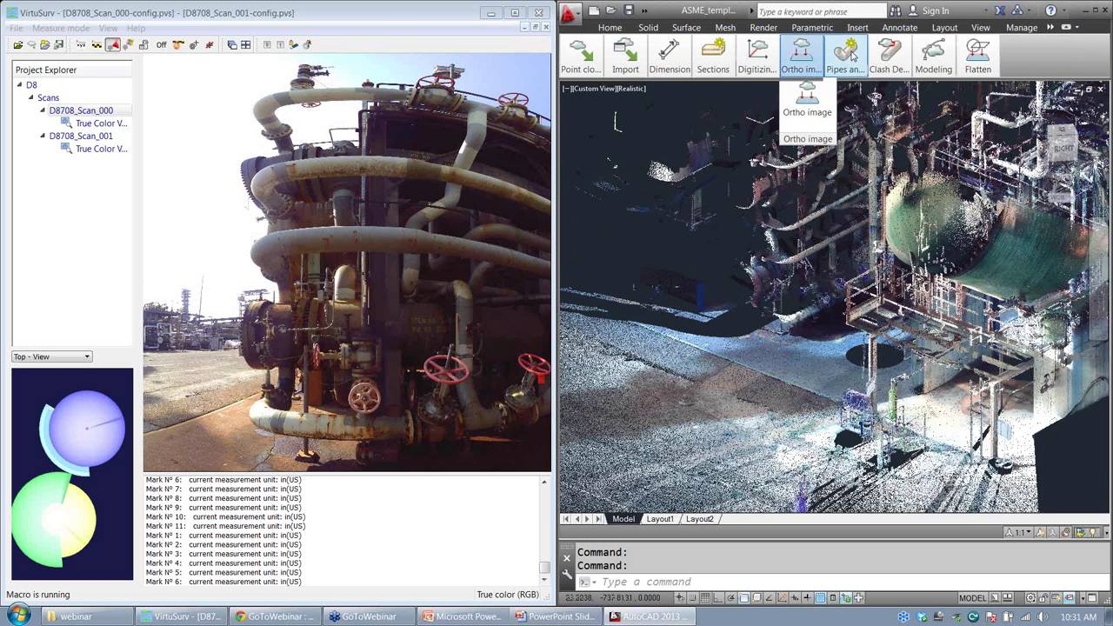
Step: Find a new run with Walk The Run from two points on the topmost horizontal pipe in VirtuSurv, matched to PIPE, SEAMLESS, 10" ND
mouse_move(846, 59)
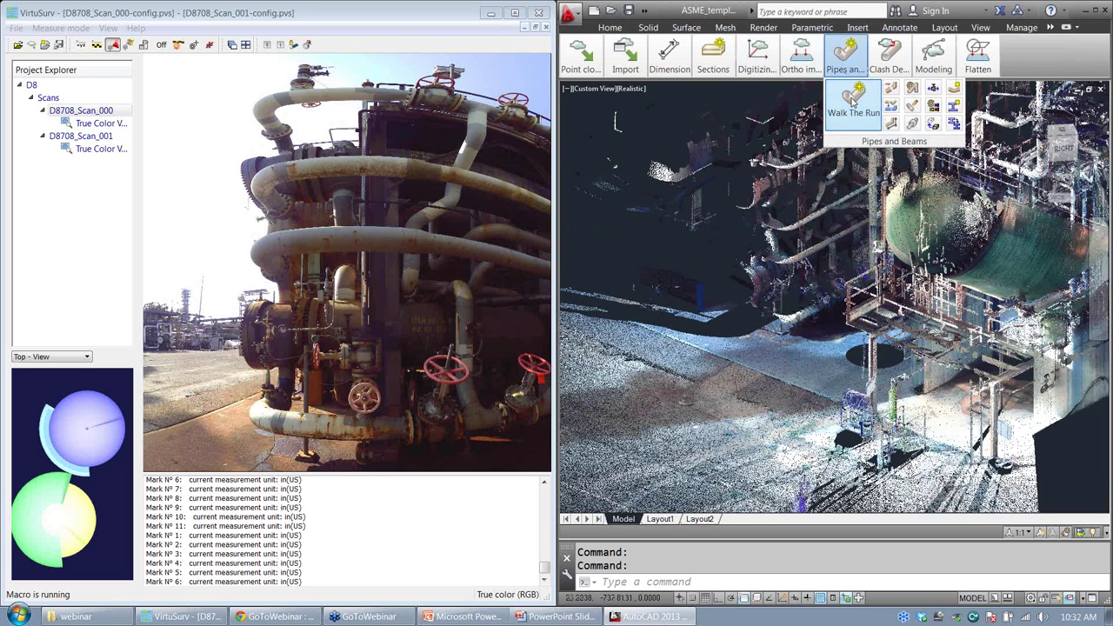
left_click(854, 101)
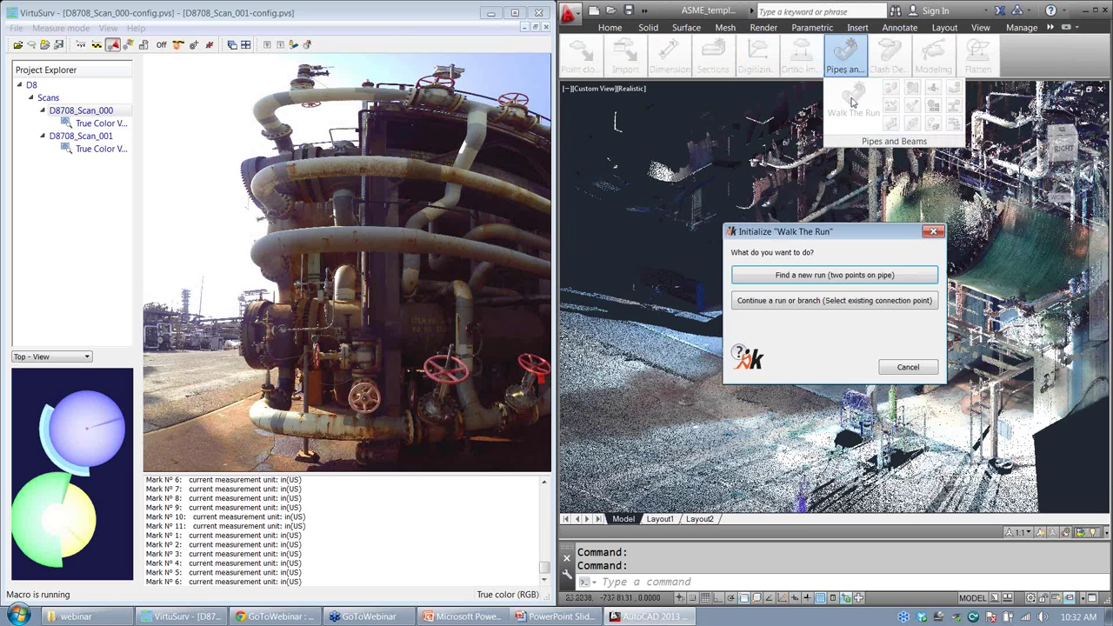
left_click(835, 275)
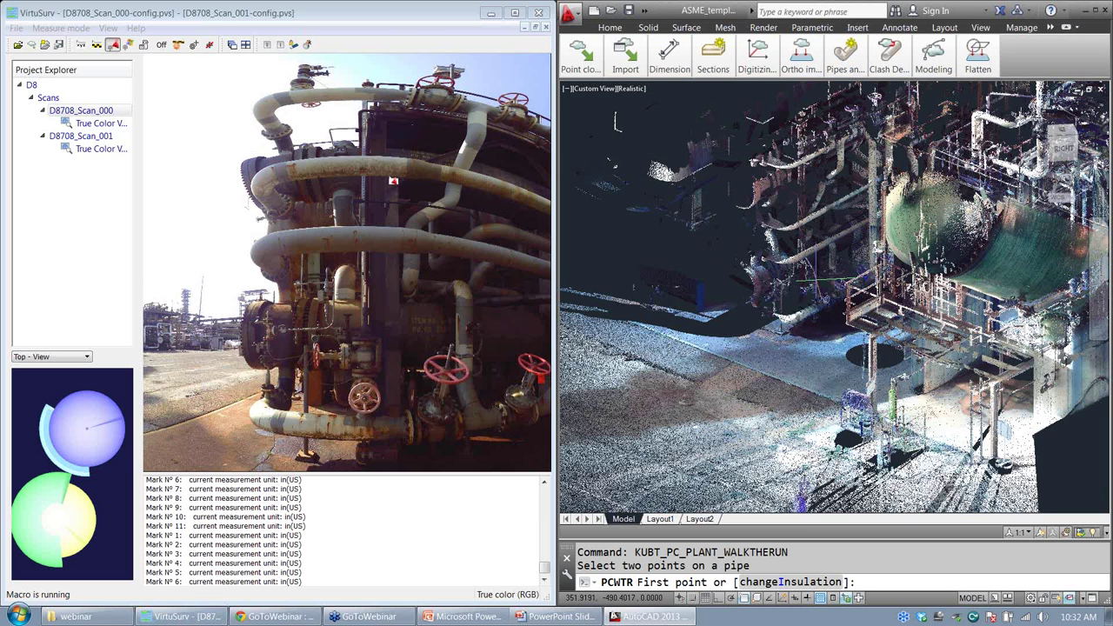
left_click_drag(397, 180, 274, 220)
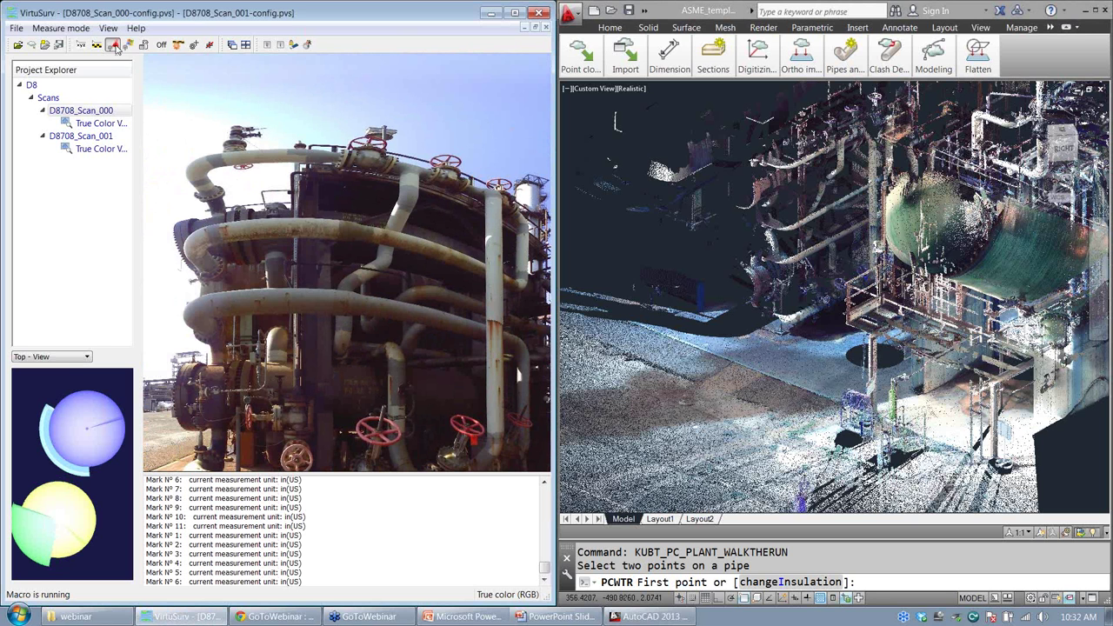
left_click(114, 45)
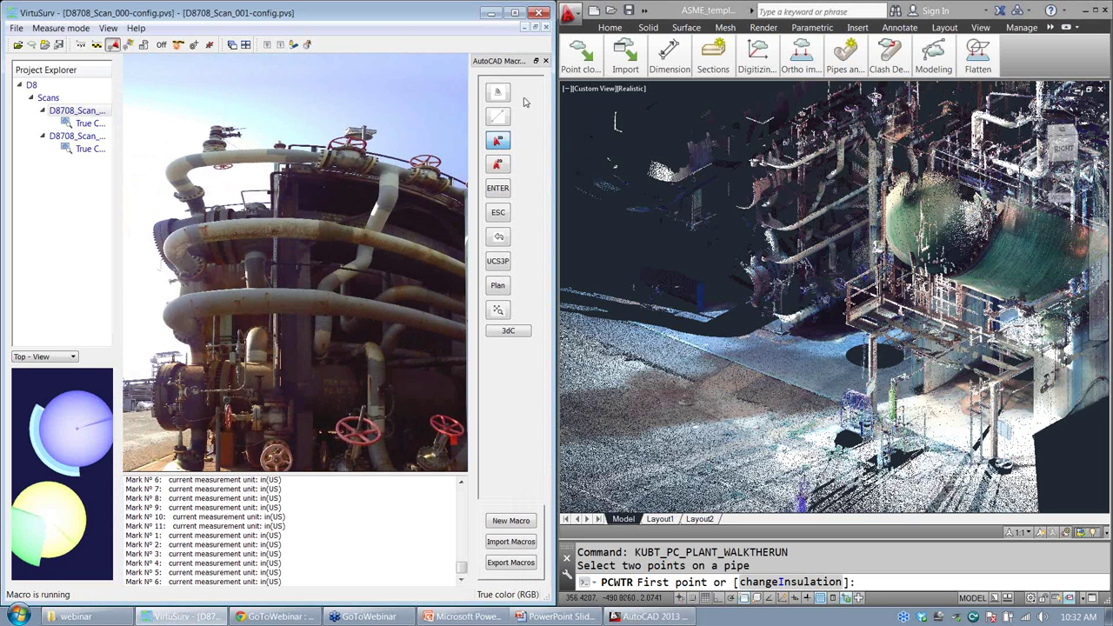
left_click(545, 61)
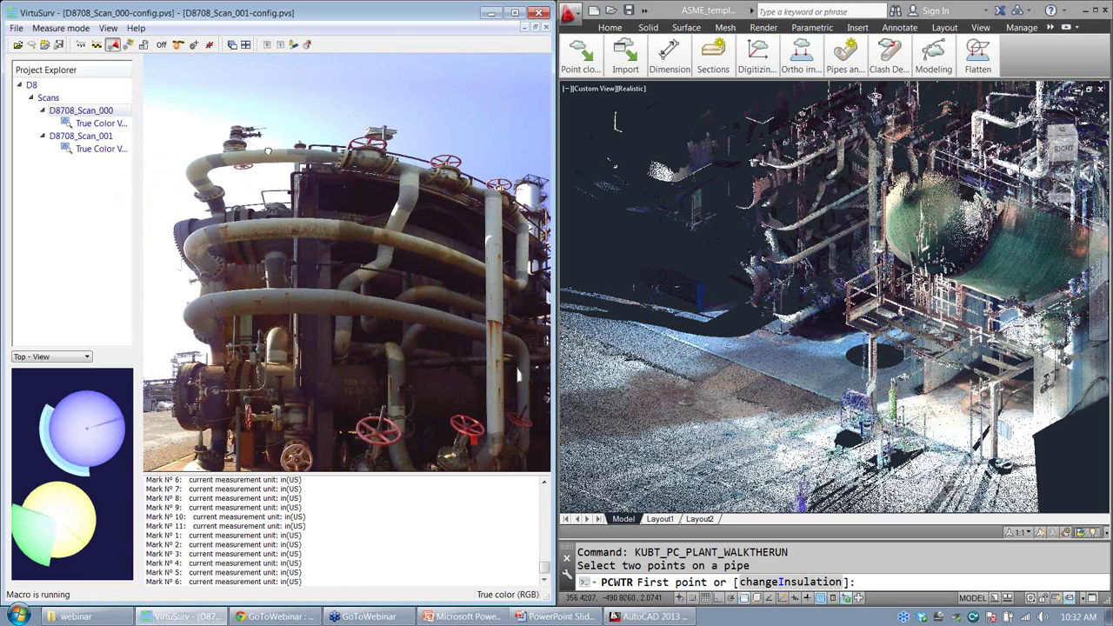
scroll(268, 153, "up", 5)
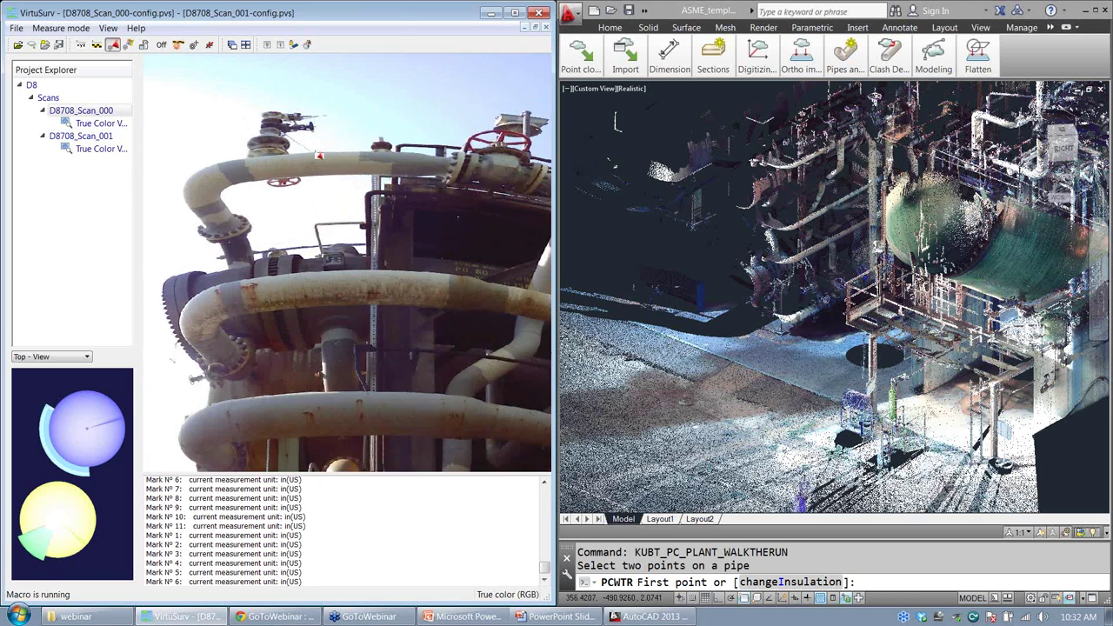
left_click(229, 173)
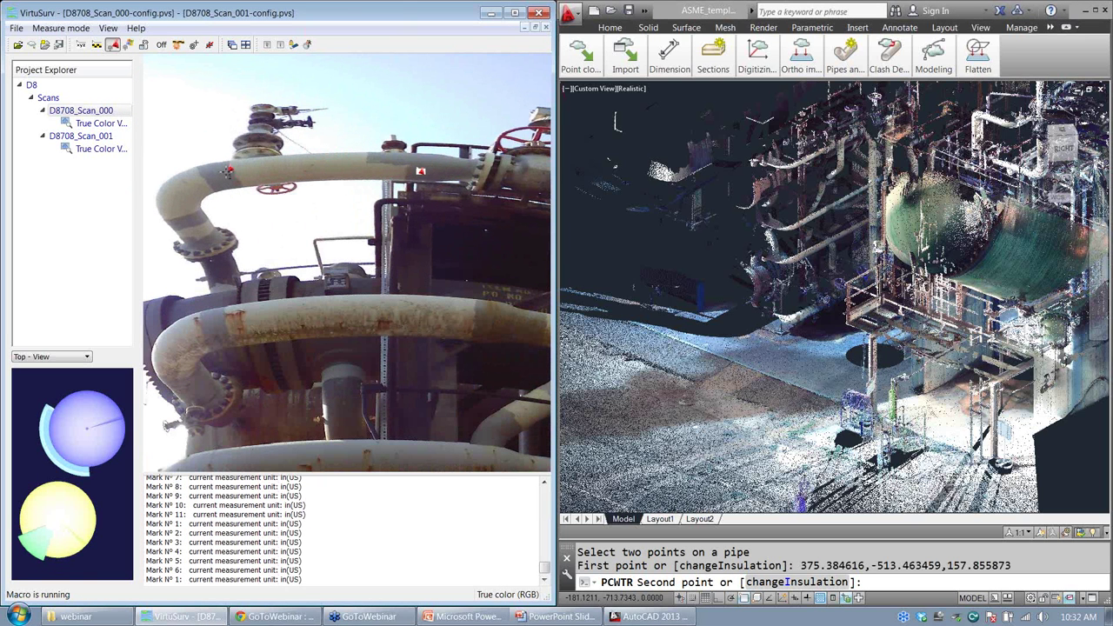
left_click(421, 170)
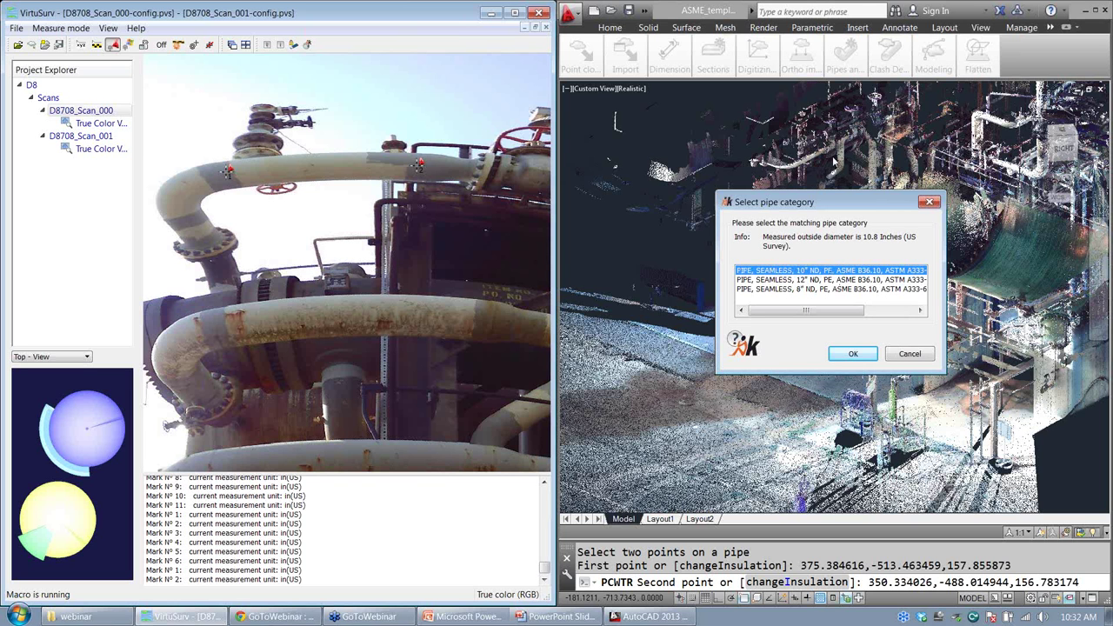
double_click(766, 275)
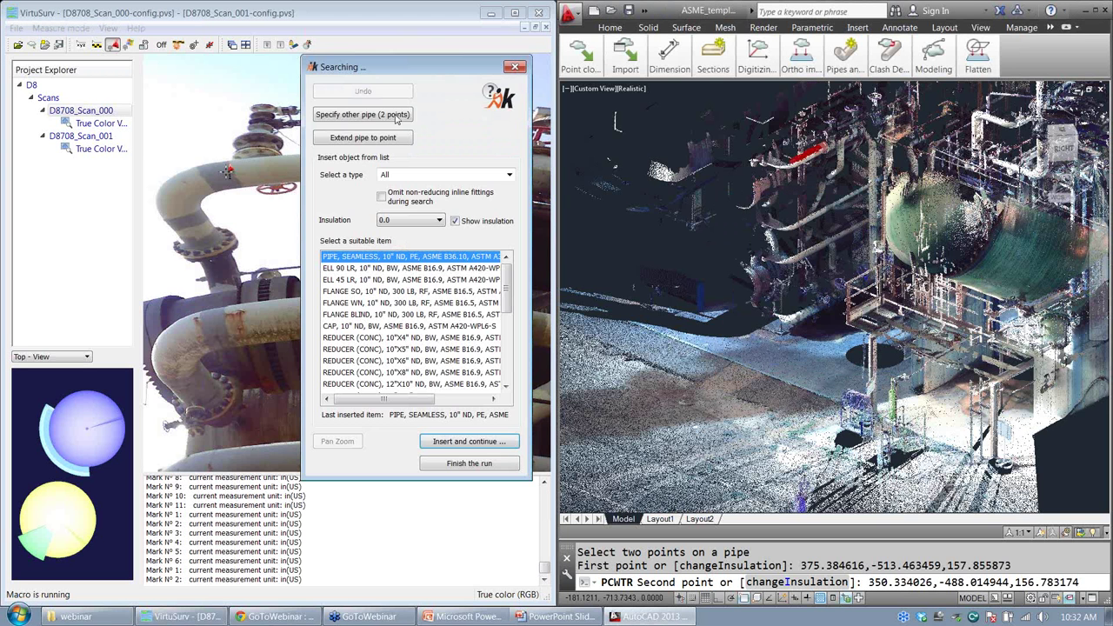
Step: Preview the 10" ND ELL 90 LR fitting at the end of the new pipe in a close-up of the point cloud
left_click(371, 117)
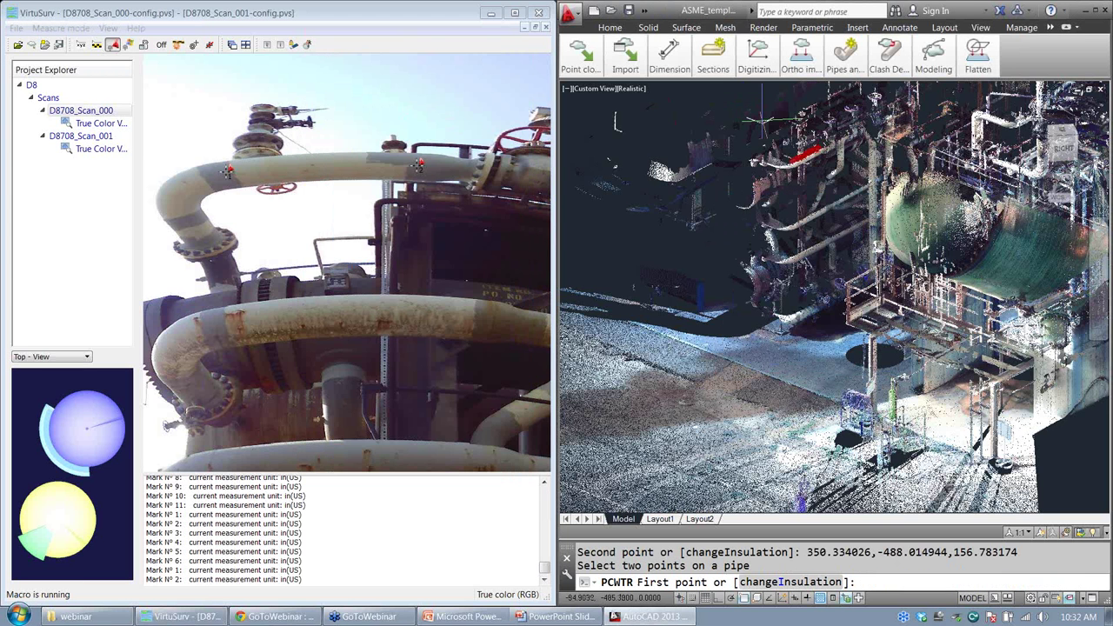
scroll(800, 115, "up", 2)
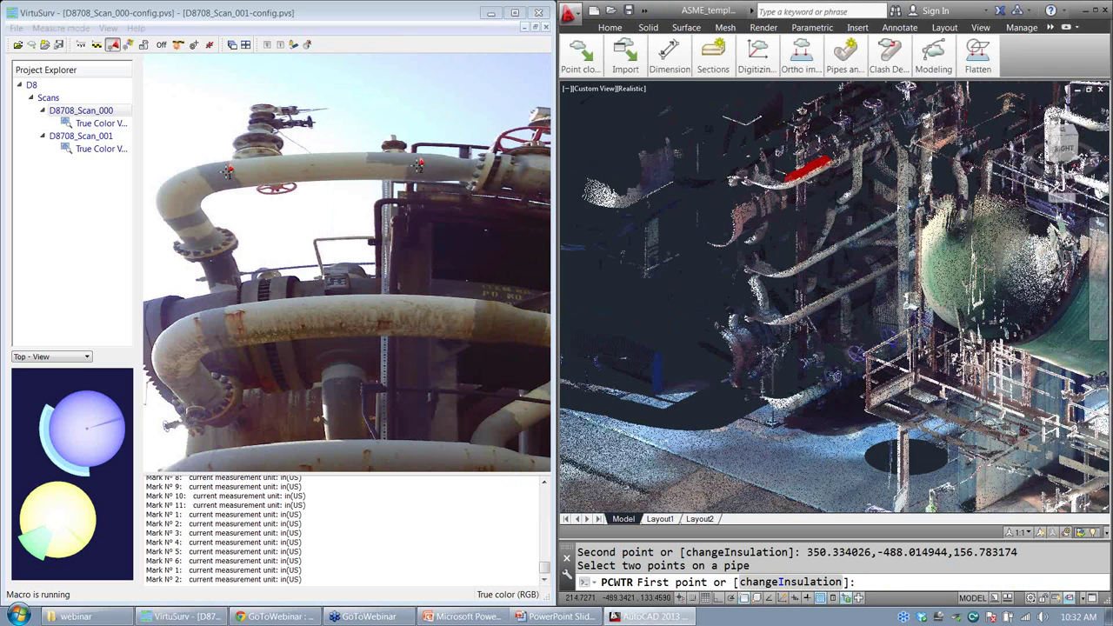
scroll(799, 117, "up", 3)
key("Escape")
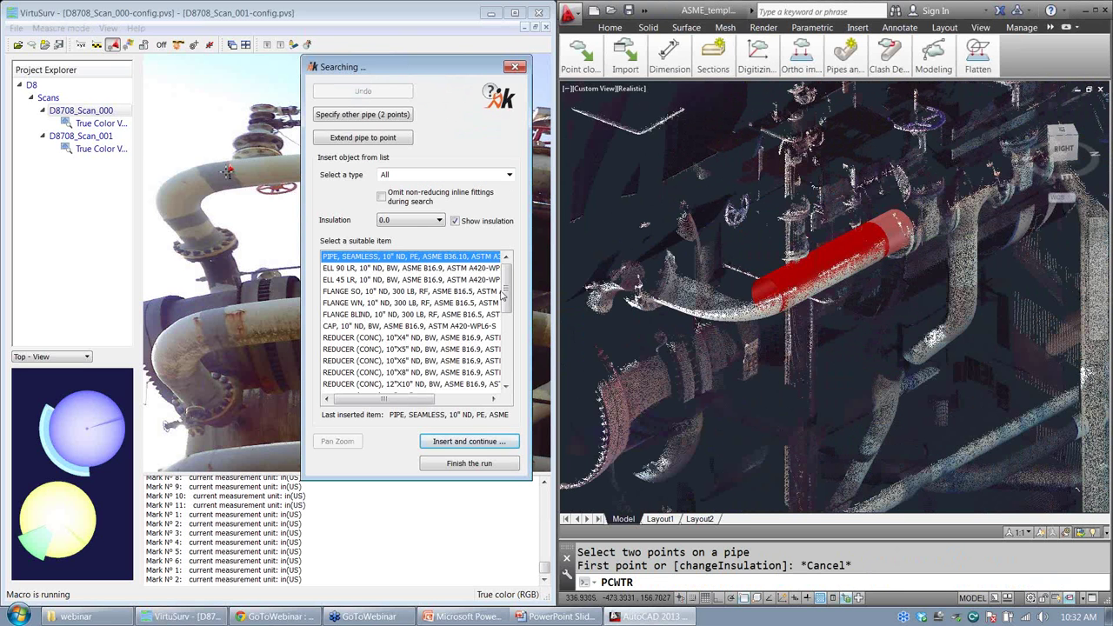
left_click(362, 269)
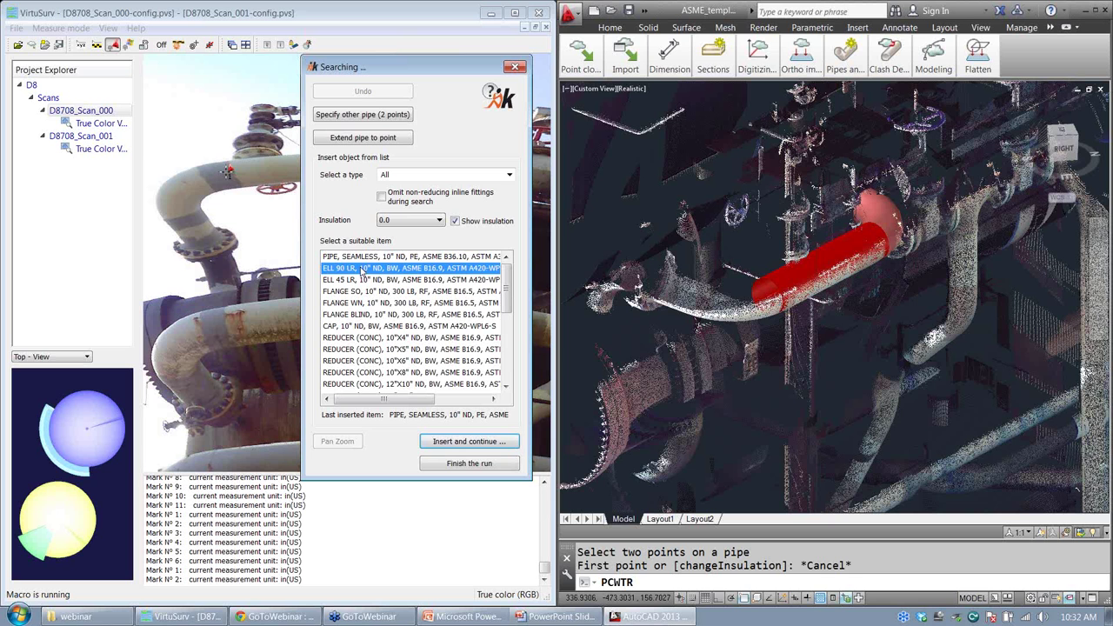
Step: Insert the 10"X8" ND concentric reducer at the end of the pipe, with position value 0 and rotation angle 0
left_click_drag(511, 284, 518, 317)
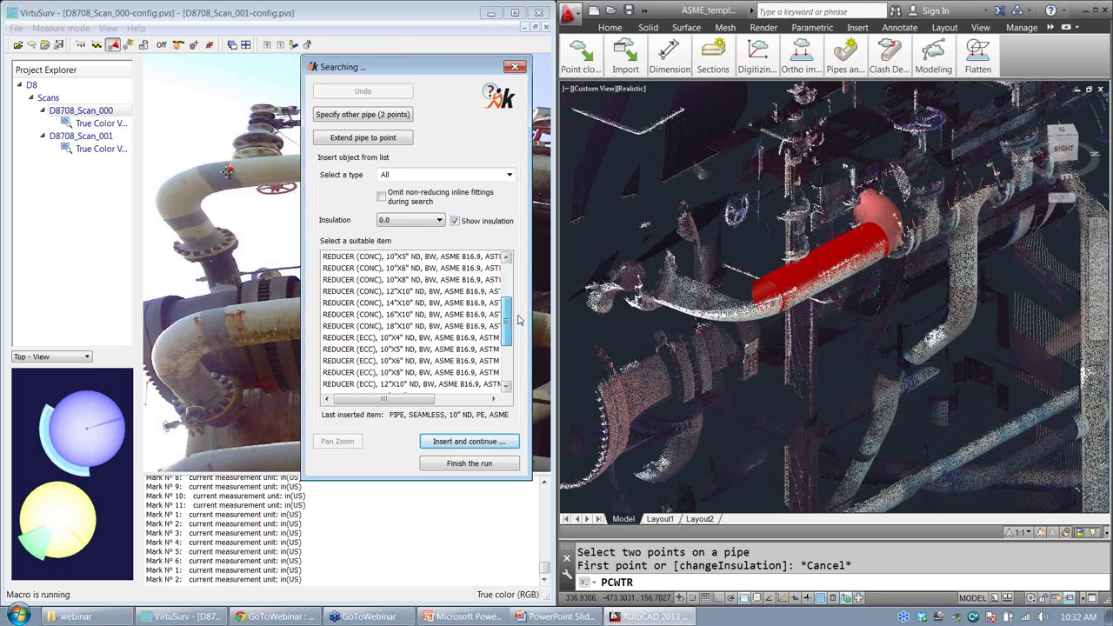
left_click(385, 281)
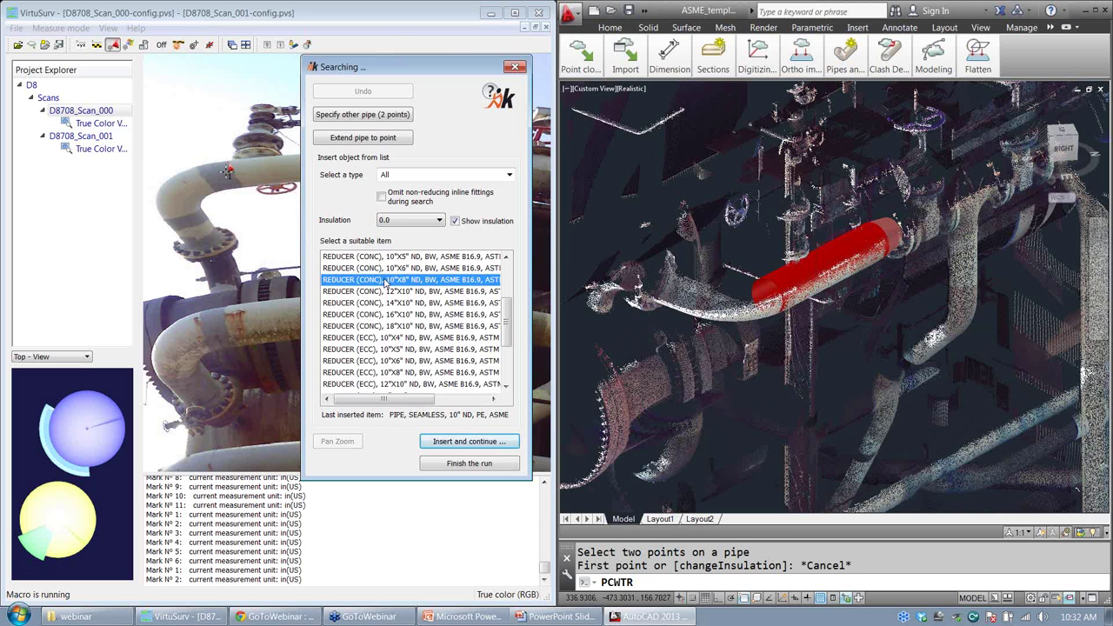
double_click(385, 282)
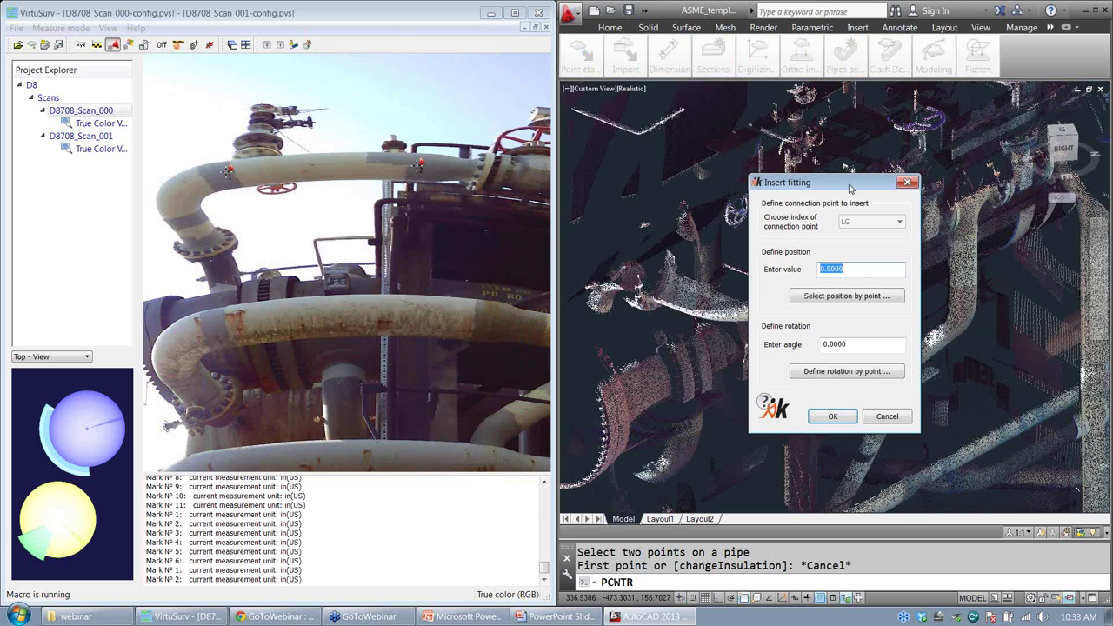
left_click_drag(849, 184, 669, 169)
left_click(657, 398)
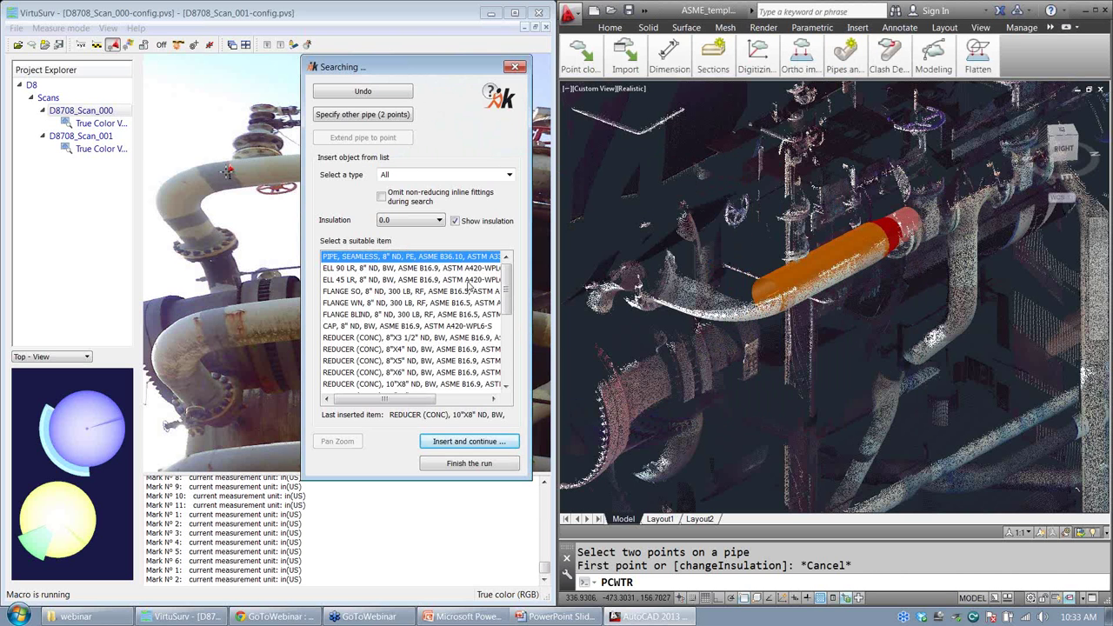
Step: Start inserting the FLANGE WN, 8" ND, 300 LB at the reducer's end, with its position defined by a point at the end of the object
double_click(356, 304)
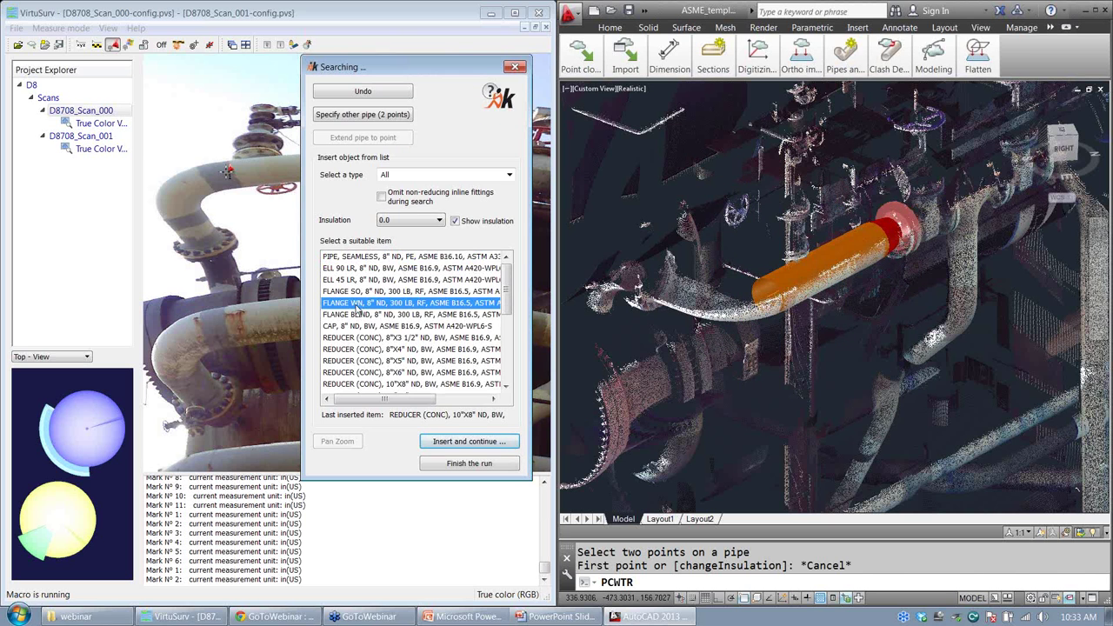
left_click_drag(861, 178, 706, 179)
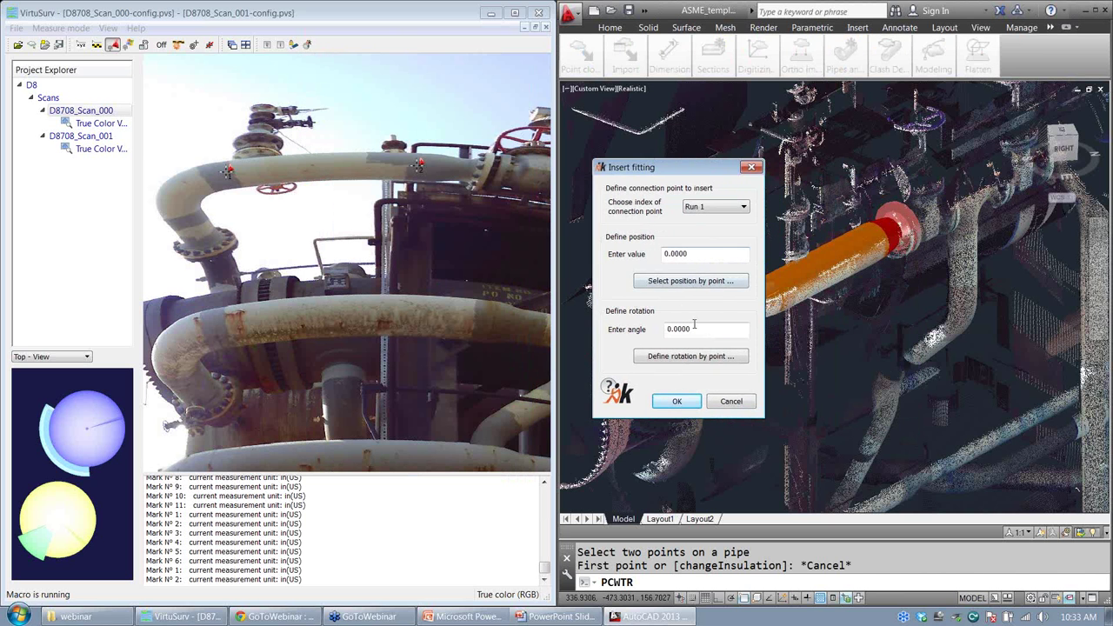
left_click(691, 280)
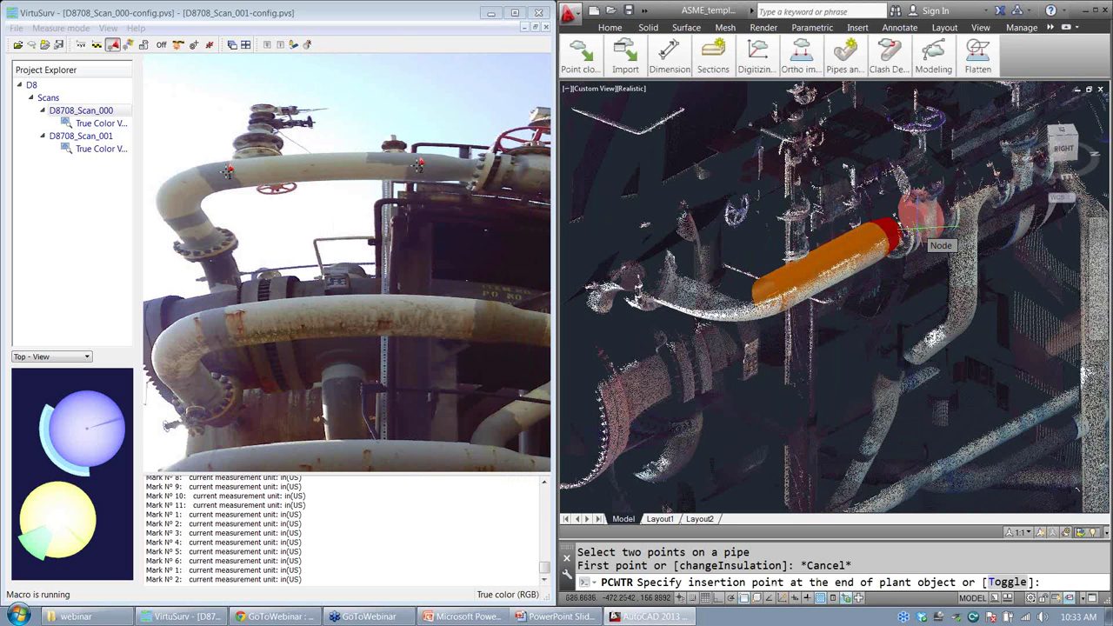
type("t")
key("Return")
type("t")
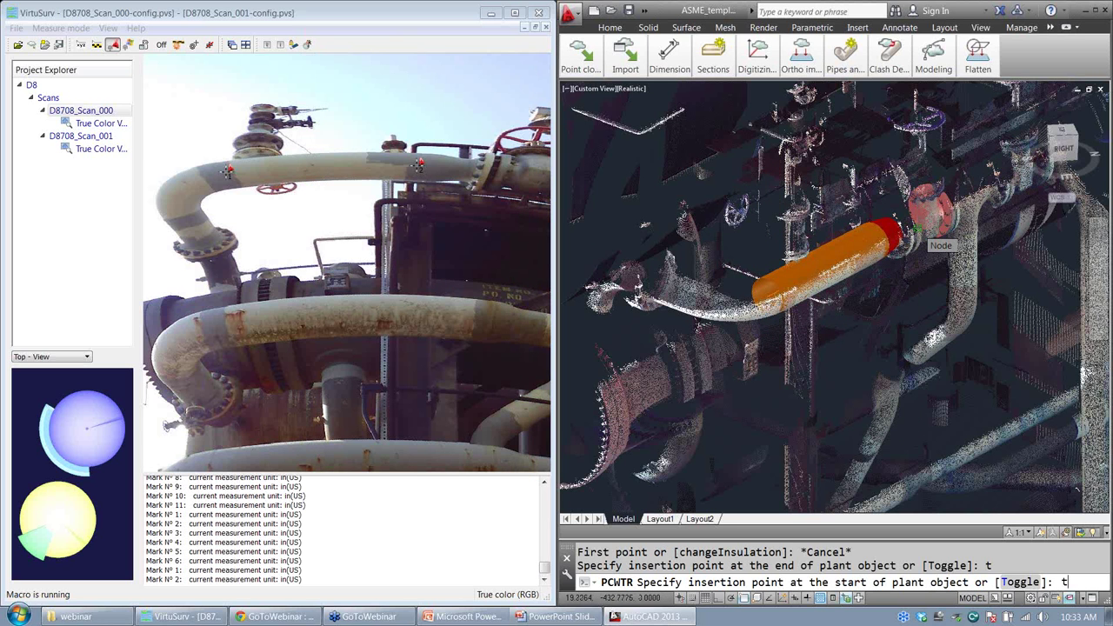
key("Return")
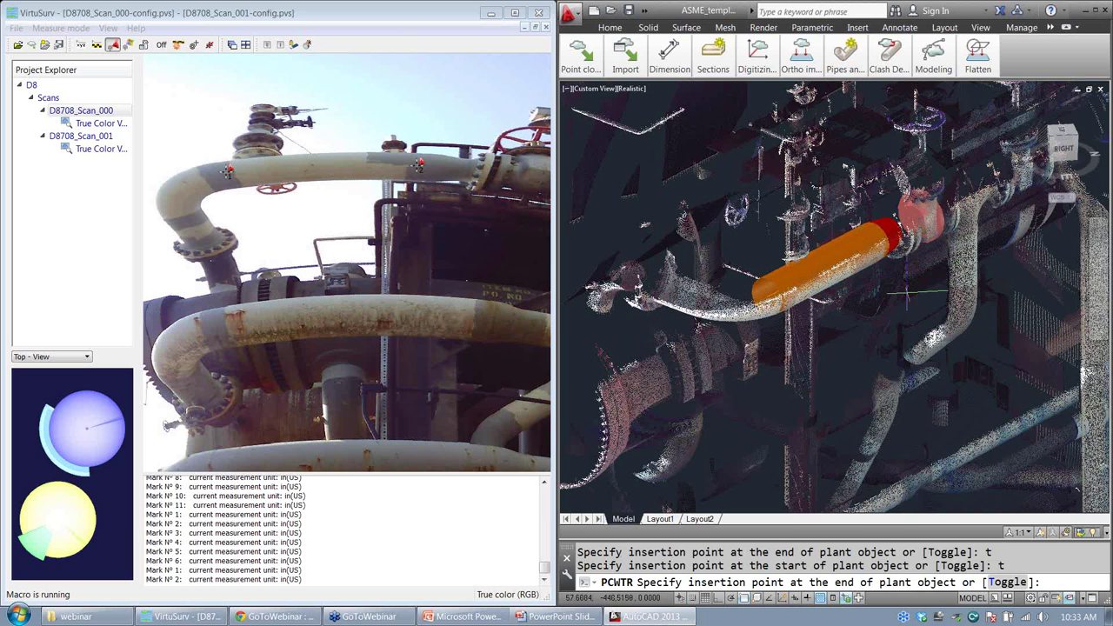
Step: Pick the flange face edge beside the valve in the VirtuSurv panorama as the insertion point and insert the flange
left_click(514, 163)
scroll(514, 162, "up", 5)
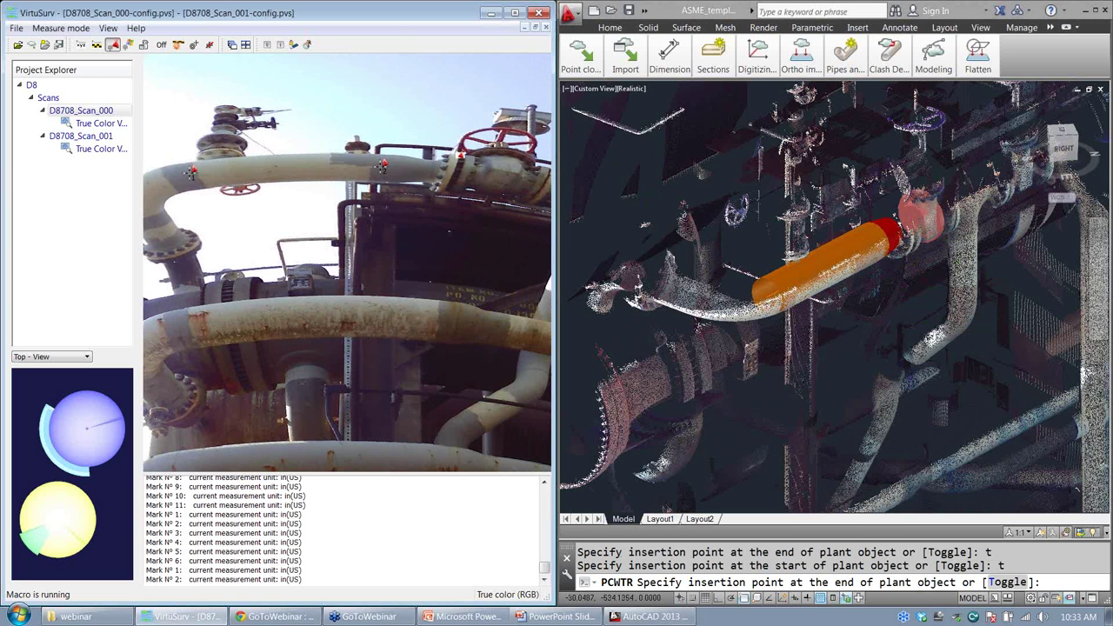
scroll(462, 168, "up", 6)
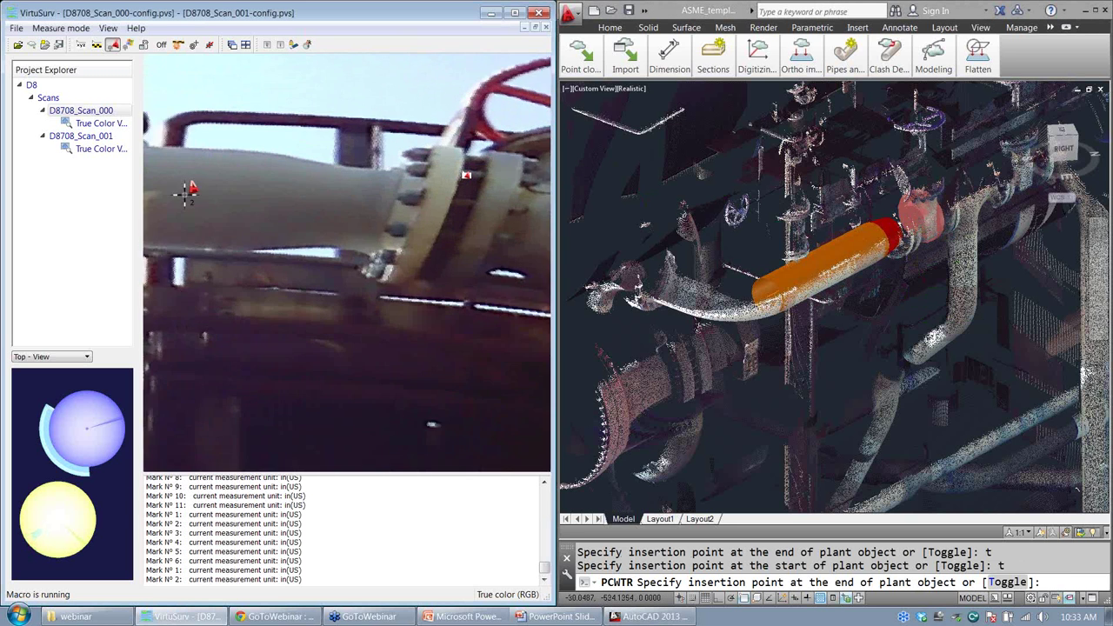
scroll(467, 175, "up", 5)
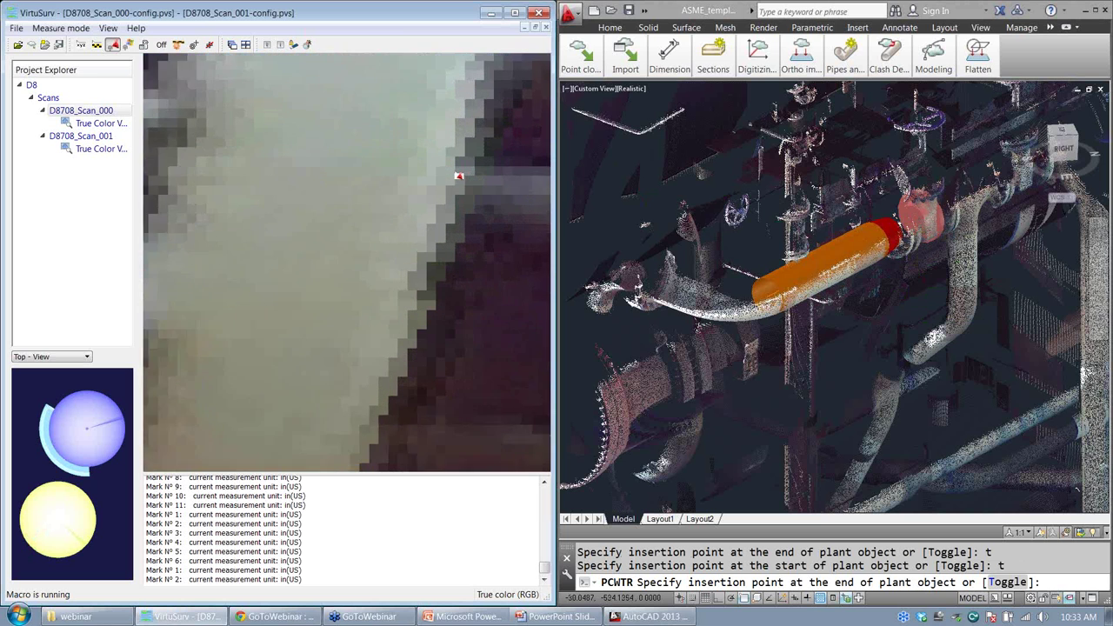
left_click(482, 181)
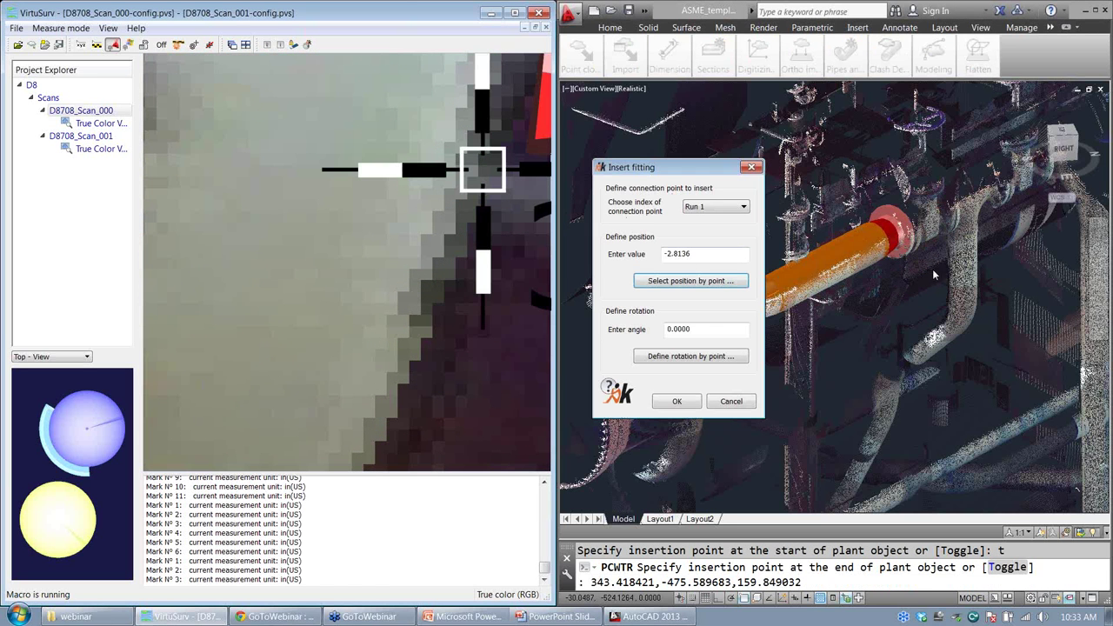
left_click(678, 403)
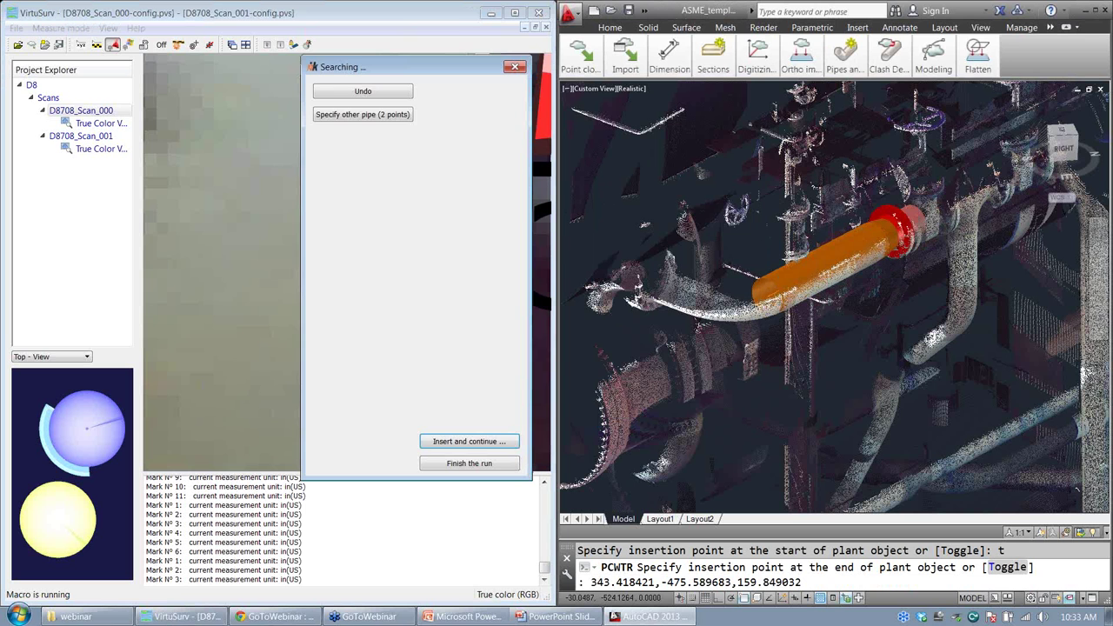
Step: Insert the 8" GASKET 1/8 after the weld neck flange, with position value 0 and rotation angle 0
left_click_drag(505, 280, 508, 358)
double_click(349, 363)
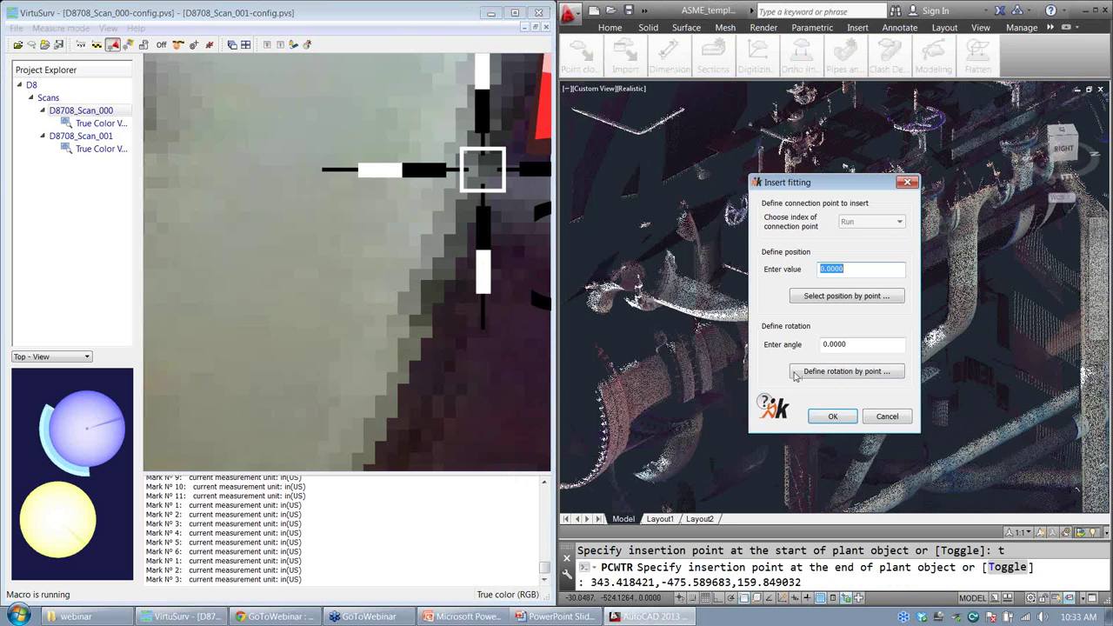
left_click(832, 417)
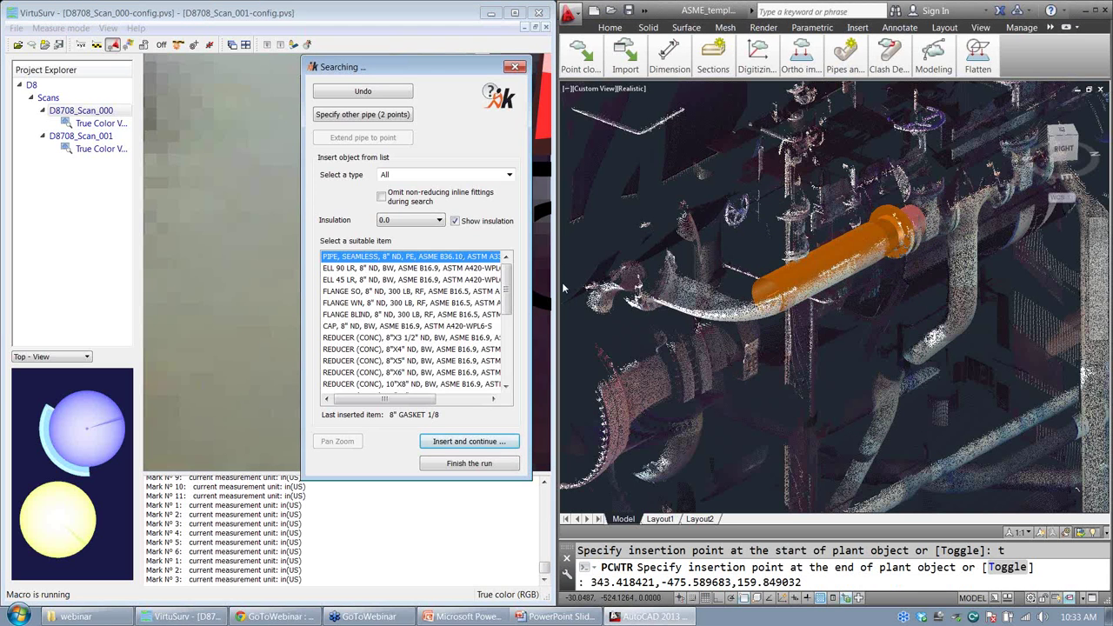
Step: Insert the 8" ND solid wedge gate valve after the gasket, defining its rotation by a point at the handwheel stem in VirtuSurv
left_click_drag(506, 300, 511, 378)
double_click(381, 350)
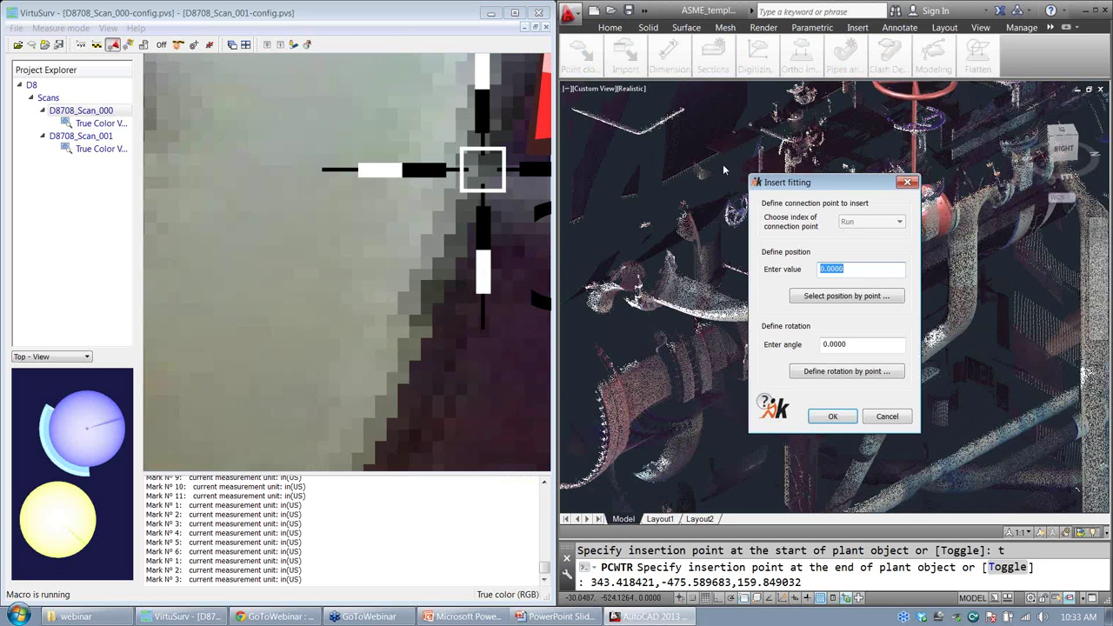
left_click_drag(842, 185, 668, 143)
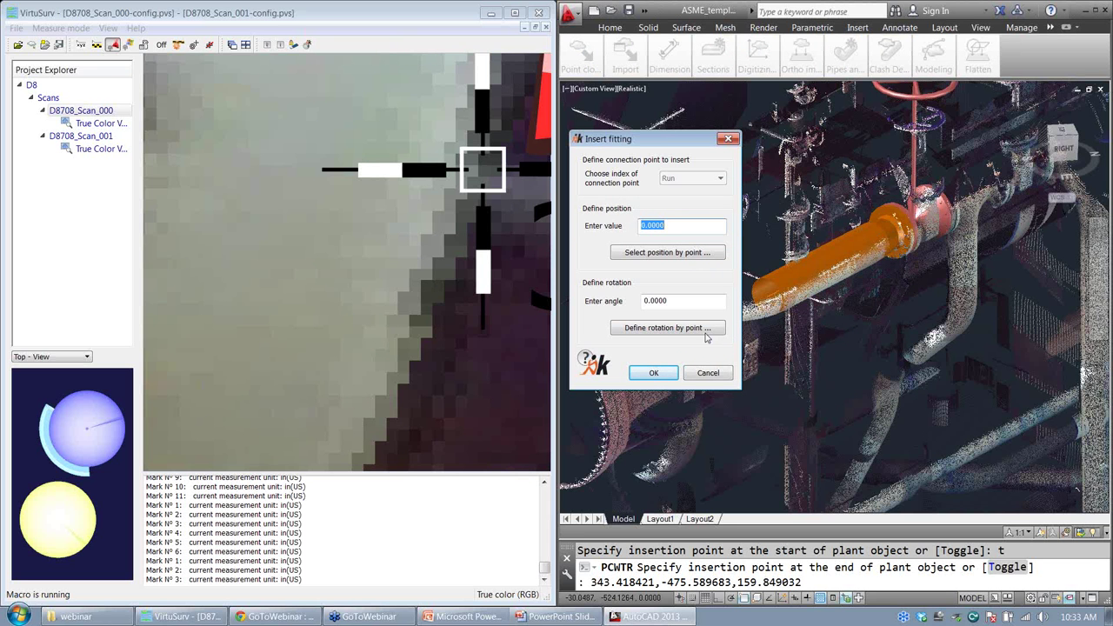
left_click(676, 331)
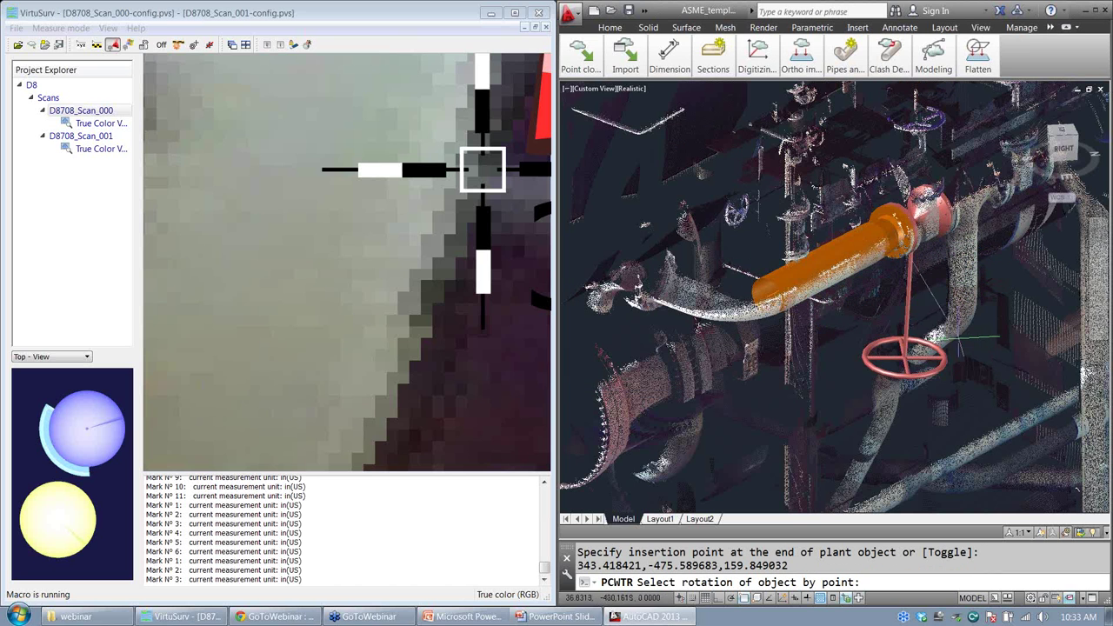
middle_click_drag(409, 208, 319, 207)
scroll(303, 258, "down", 5)
scroll(326, 231, "down", 6)
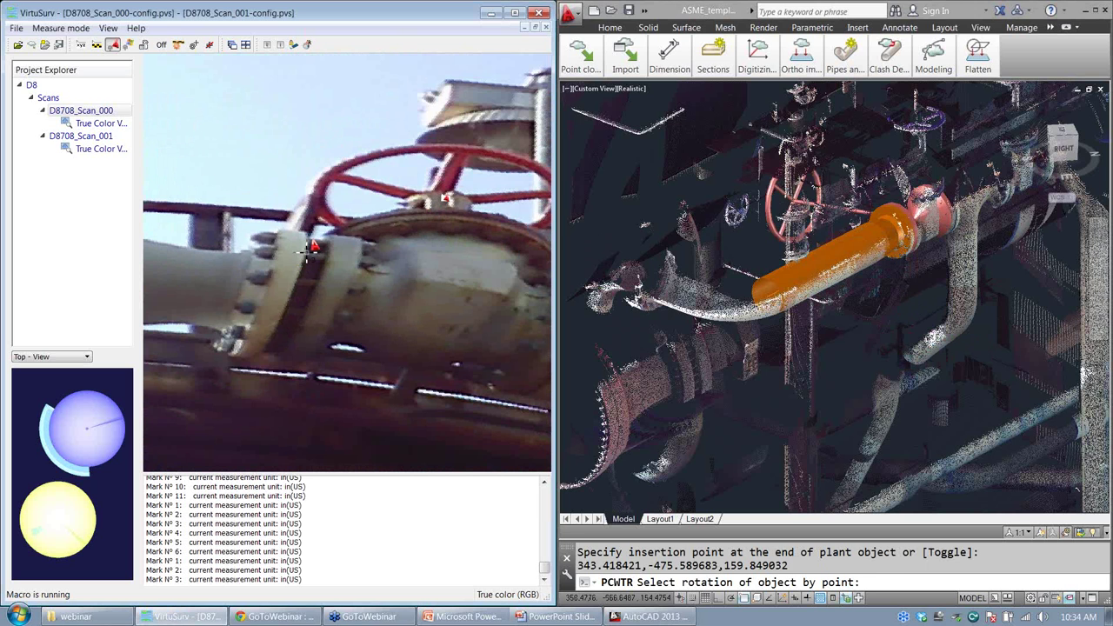
left_click(445, 185)
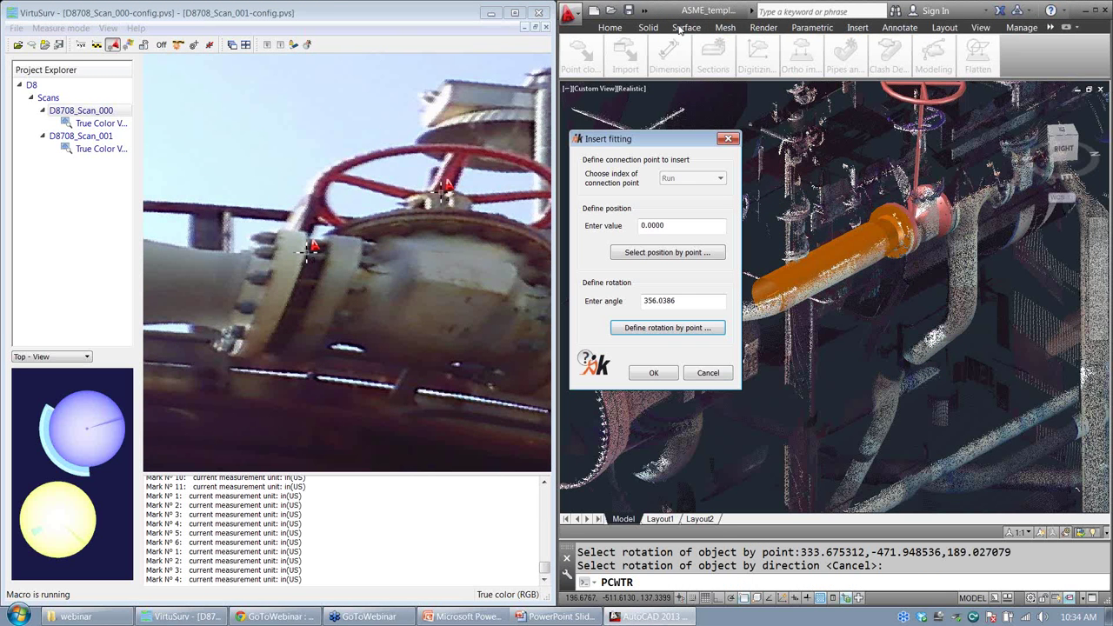
left_click(654, 372)
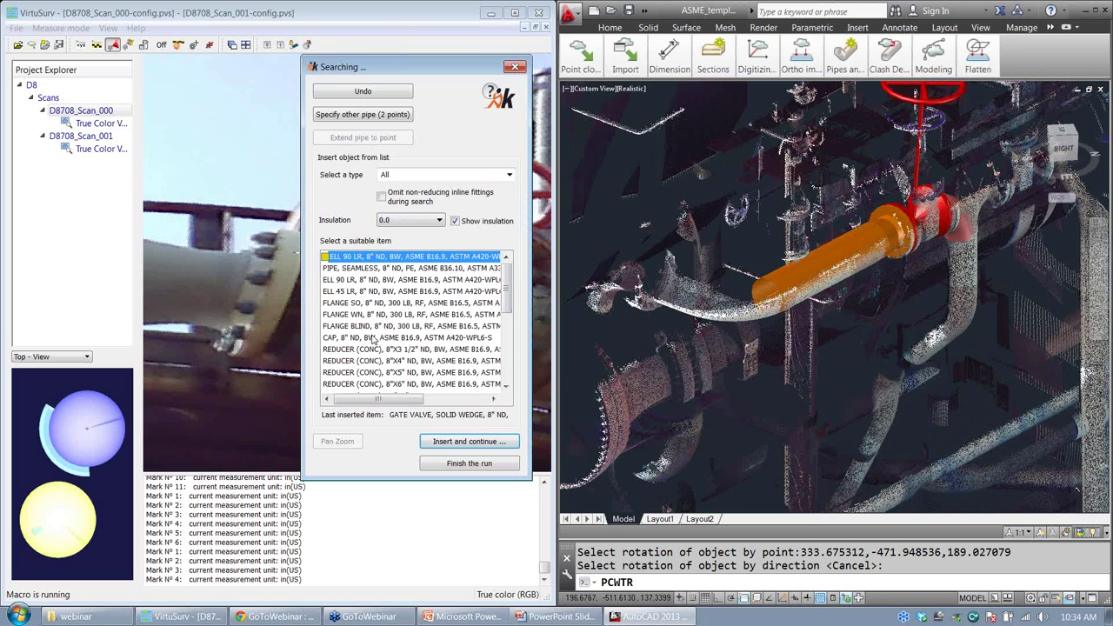
Step: Insert the FLANGE WN, 8" ND, 300 LB after the gate valve, using connection point Run 2, position 0 and angle 0
double_click(380, 315)
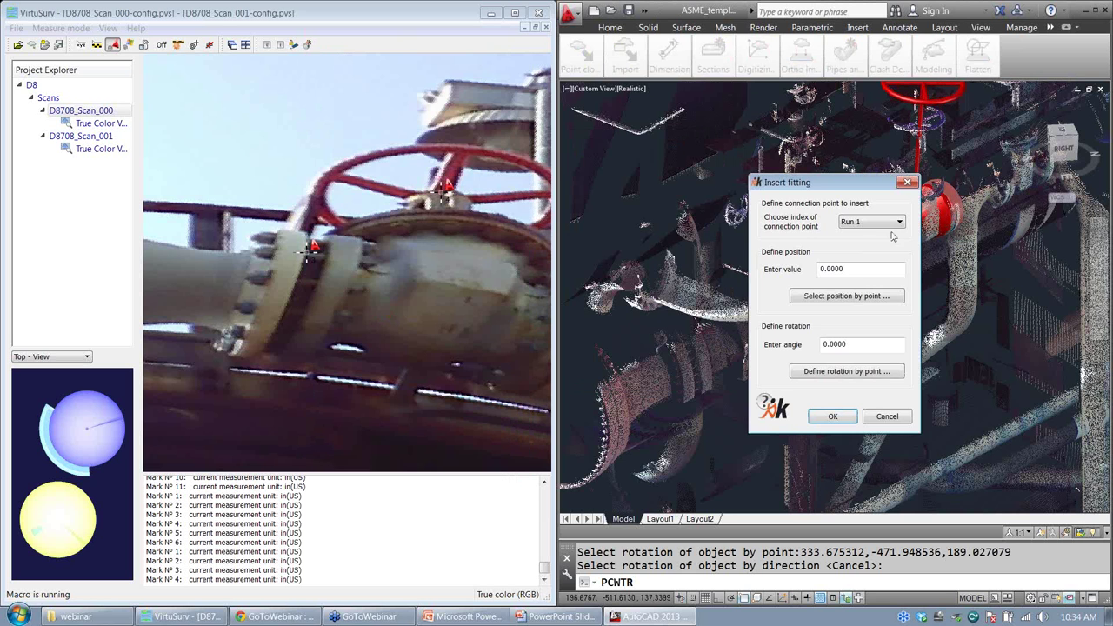
left_click(896, 223)
left_click(879, 241)
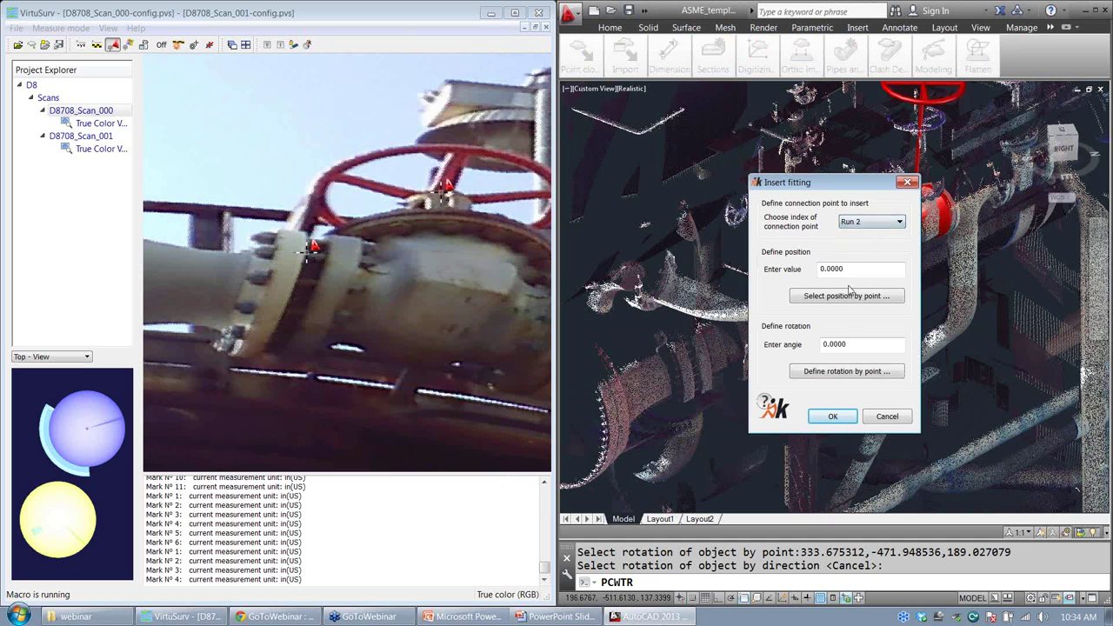
left_click(833, 417)
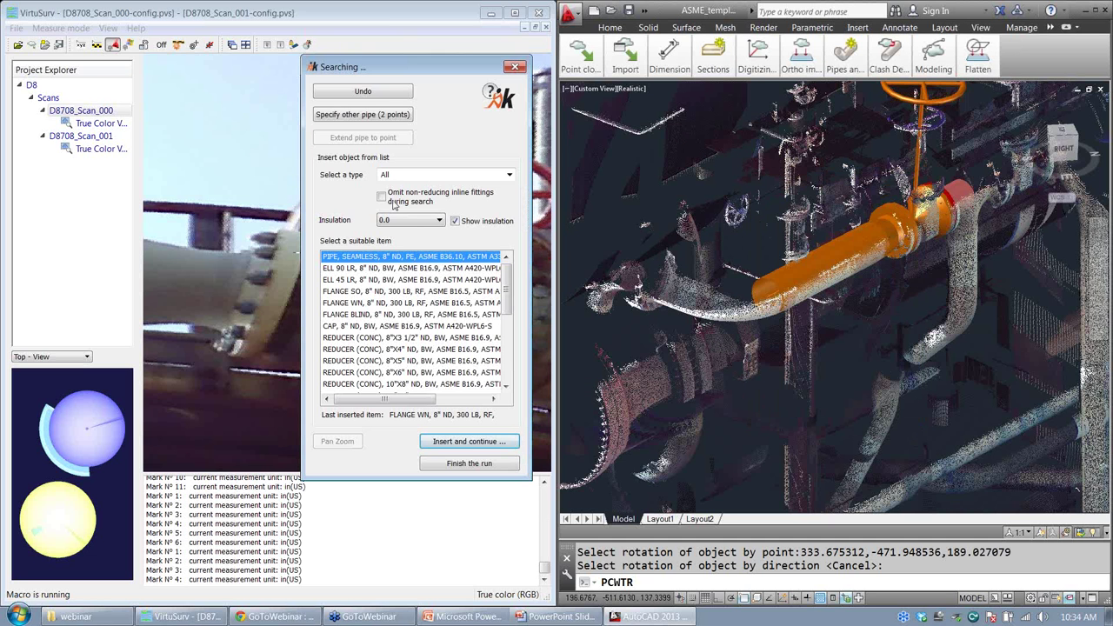
Step: Specify another pipe by picking two points on the vertical branch below the tee in the VirtuSurv panorama
left_click(361, 117)
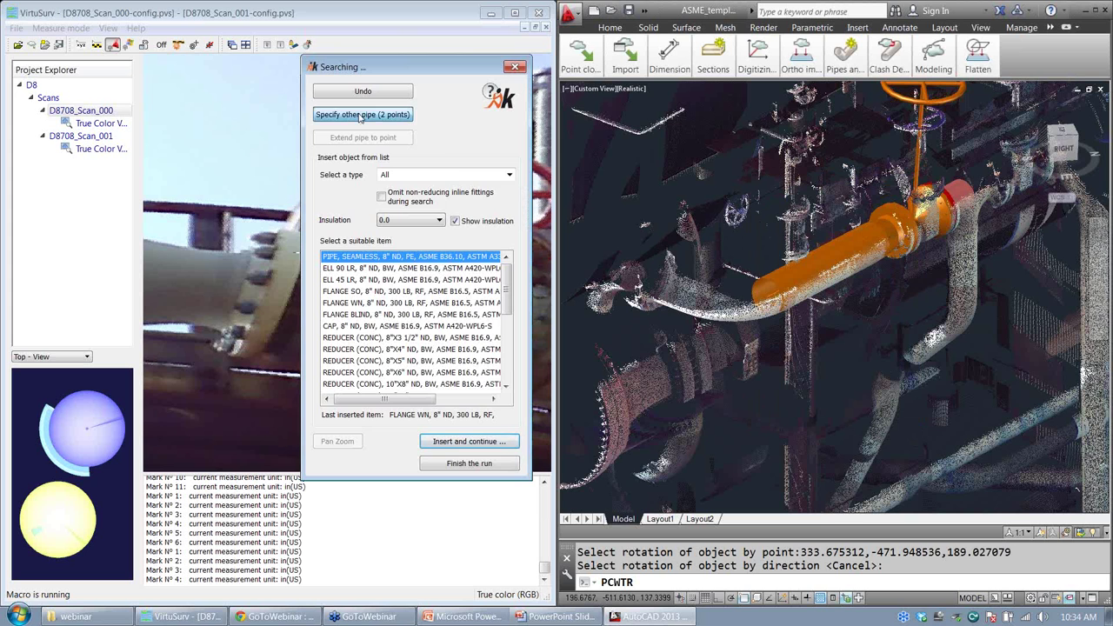
left_click_drag(364, 194, 253, 149)
scroll(431, 260, "down", 3)
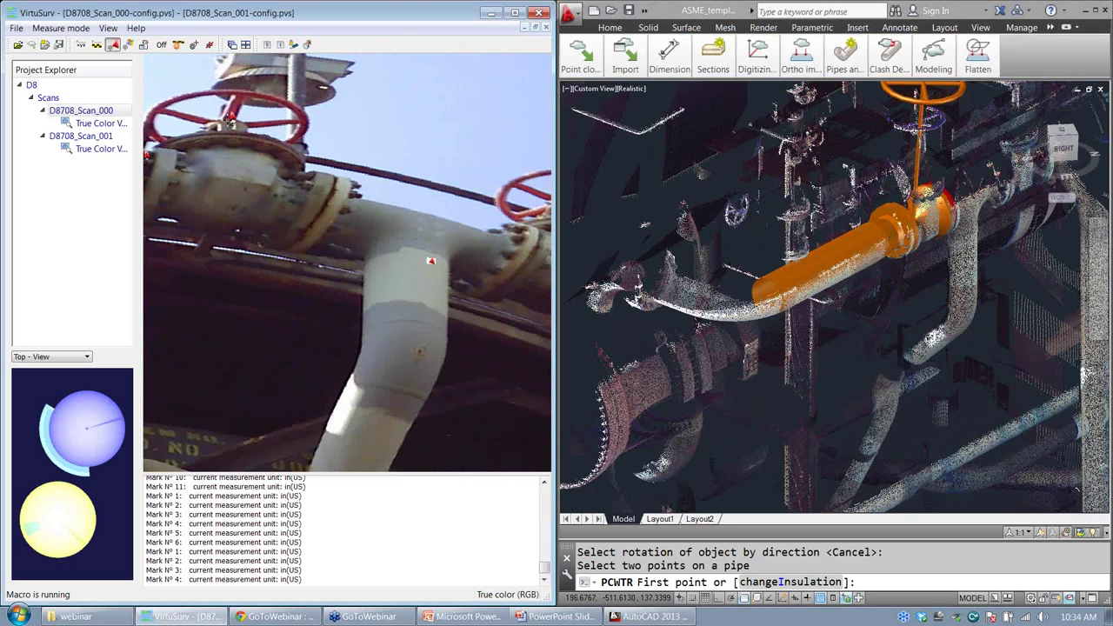
left_click(430, 257)
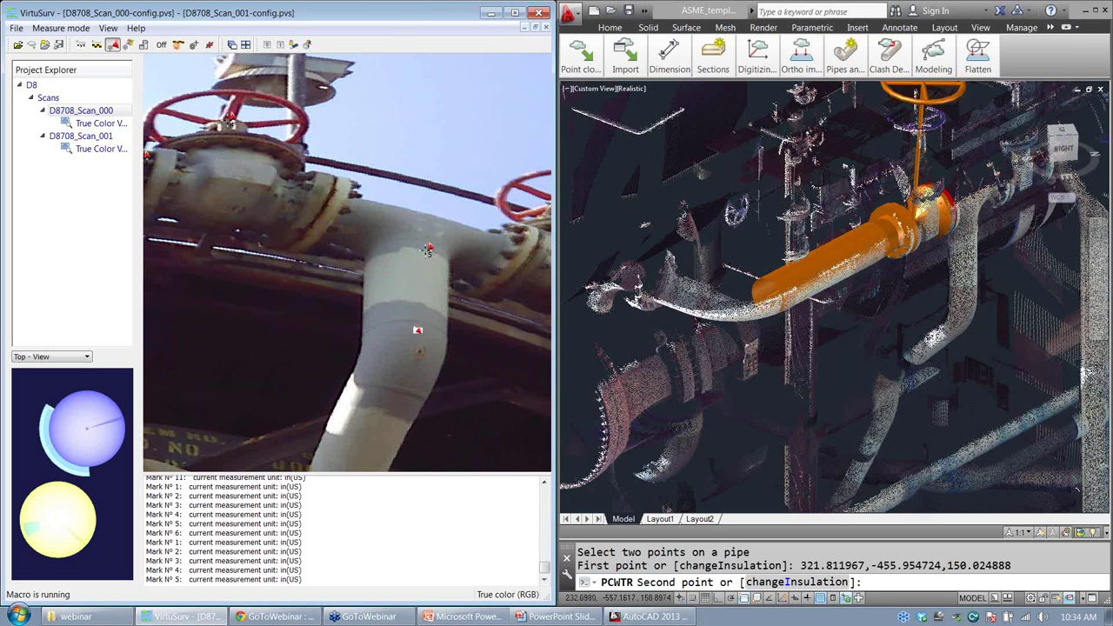
left_click(418, 313)
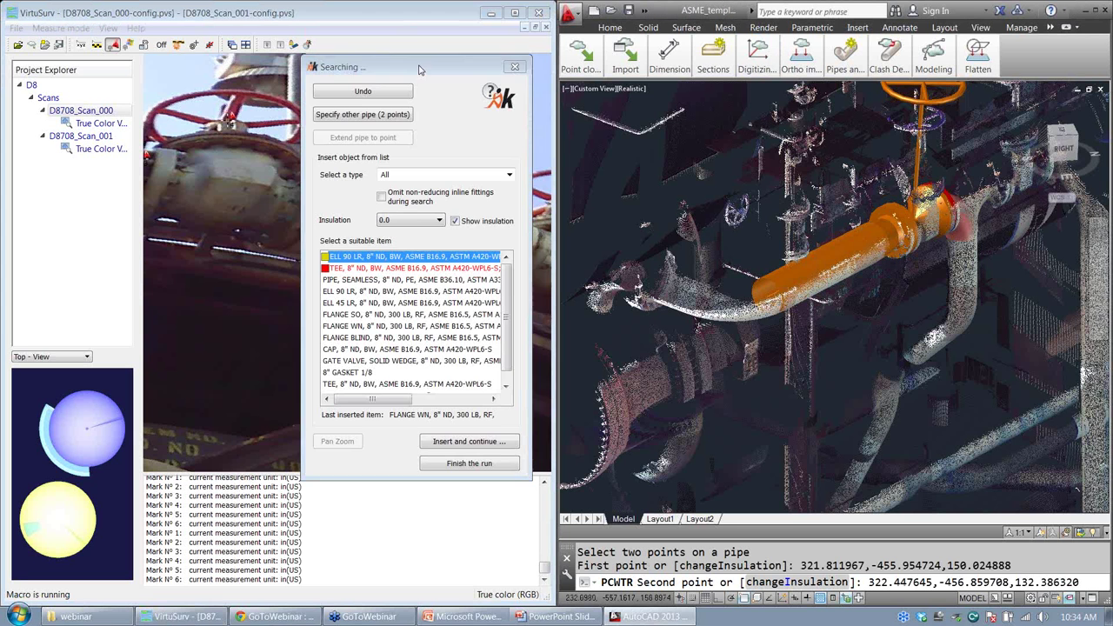
Step: Insert the suggested TEE, 8" ND, BW after the flange, oriented to the vertical branch
left_click_drag(428, 67, 719, 59)
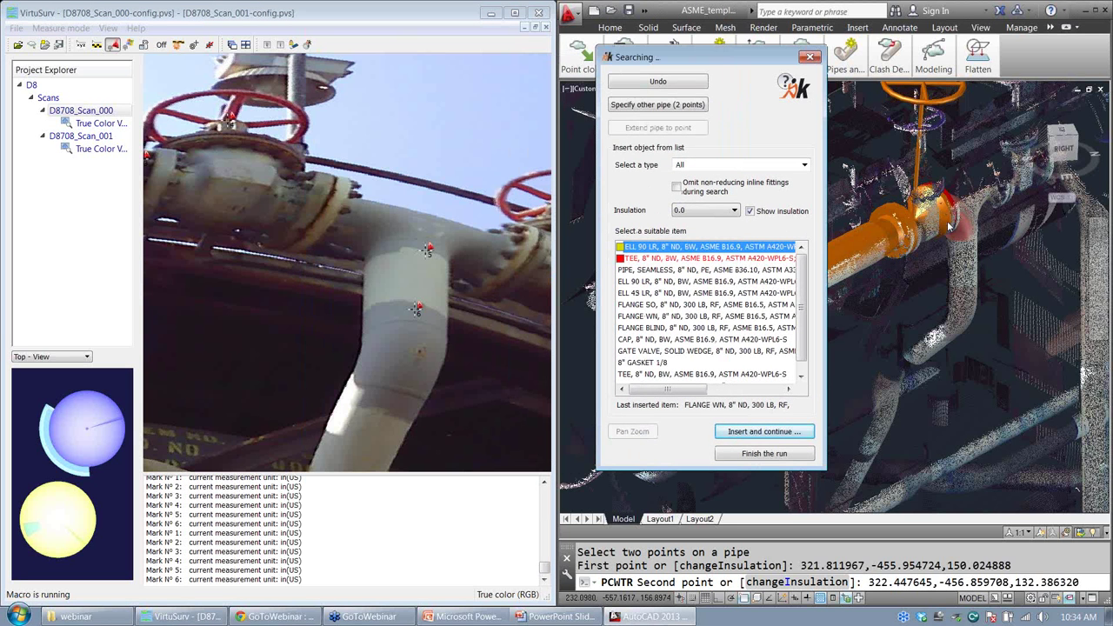
left_click(663, 258)
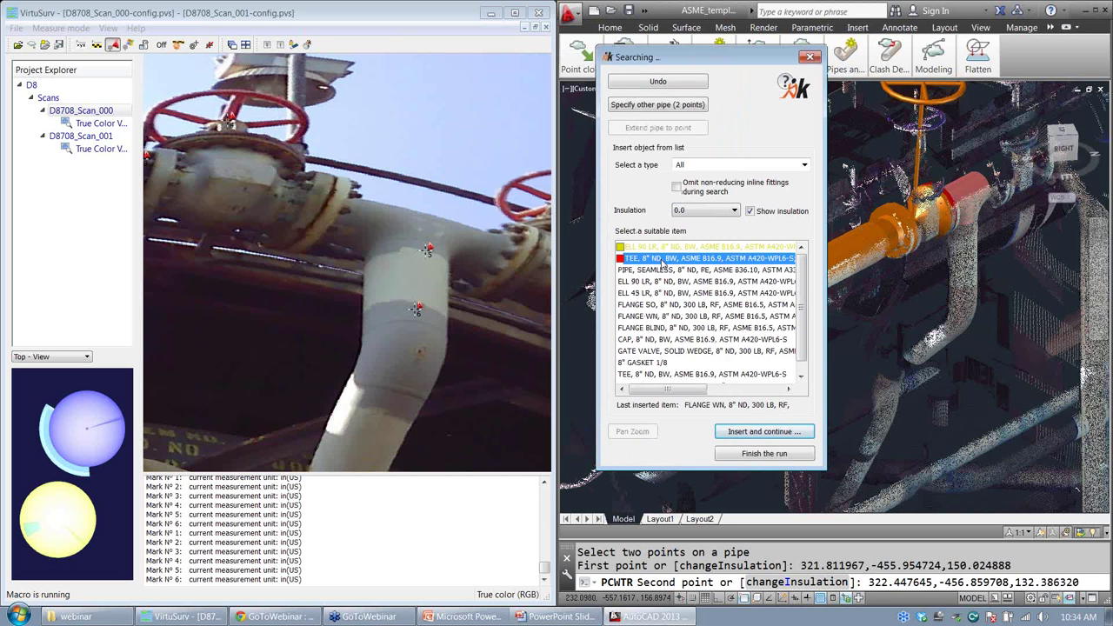
left_click(764, 431)
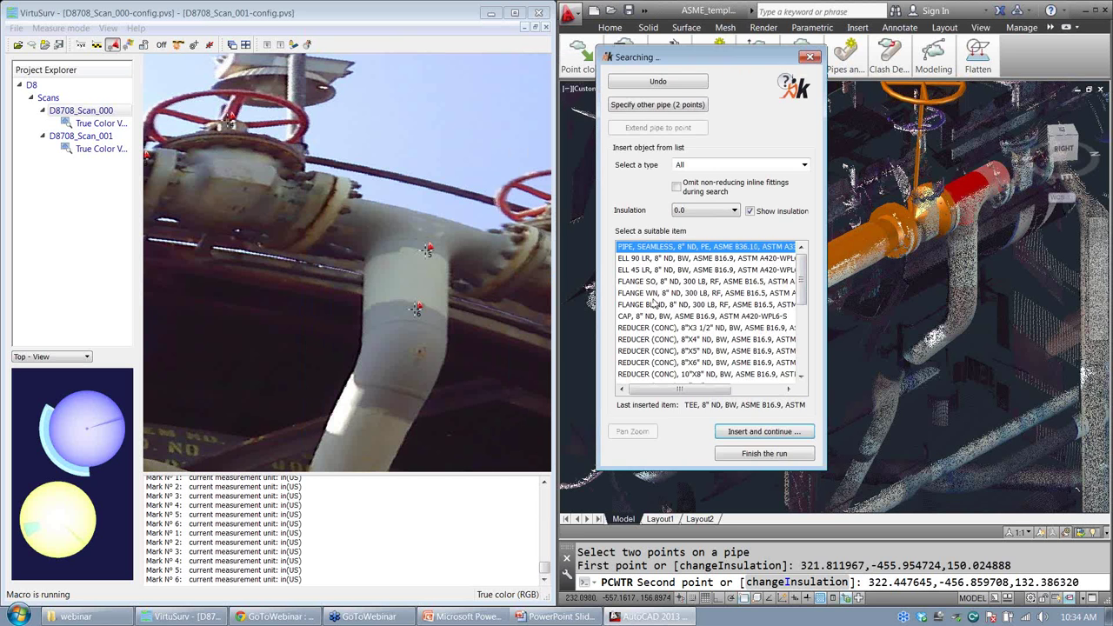
Step: Insert the FLANGE WN, 8" ND, 300 LB at the tee's far end with connection point Run 1, and finish the run
double_click(658, 297)
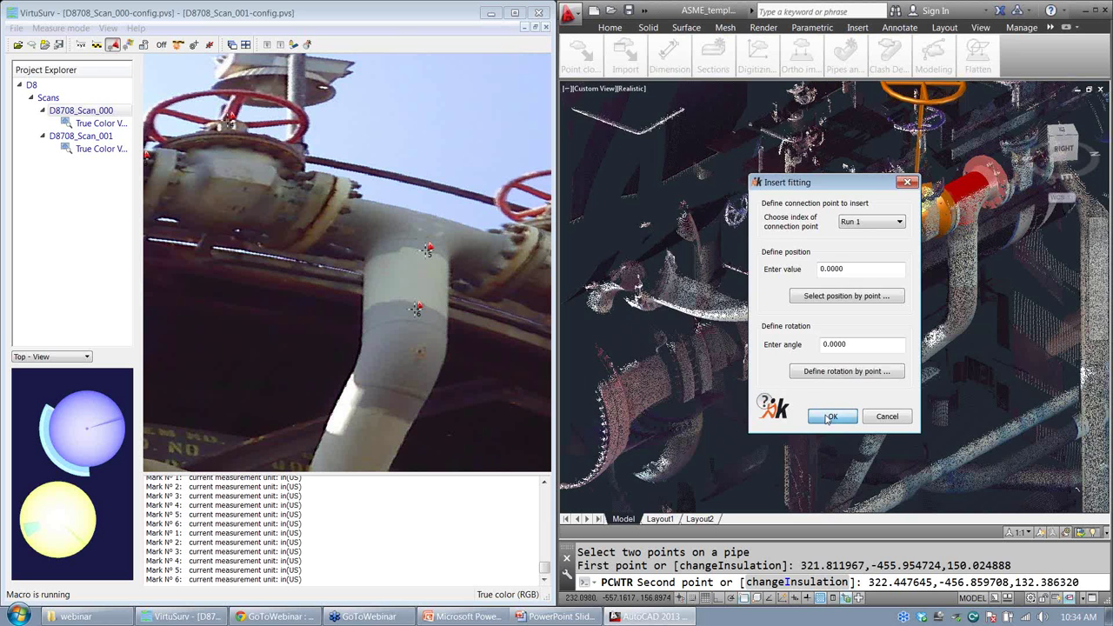
left_click(831, 423)
left_click(756, 455)
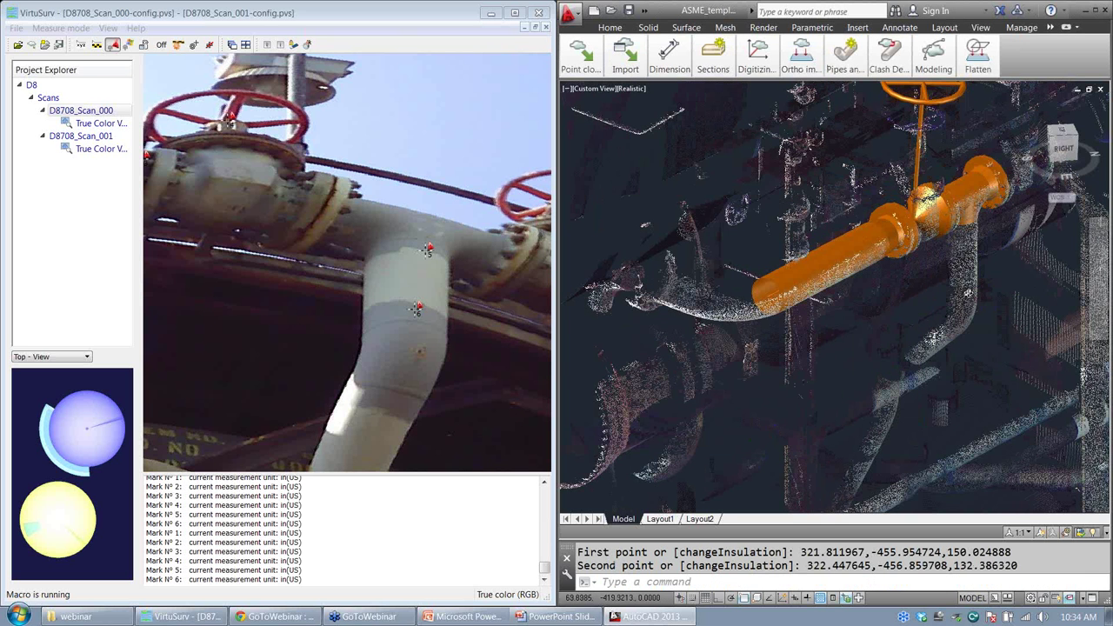
Step: Restart Walk The Run and continue a branch from the existing tee's downward connection point
middle_click_drag(936, 291, 863, 307, "shift")
key("Return")
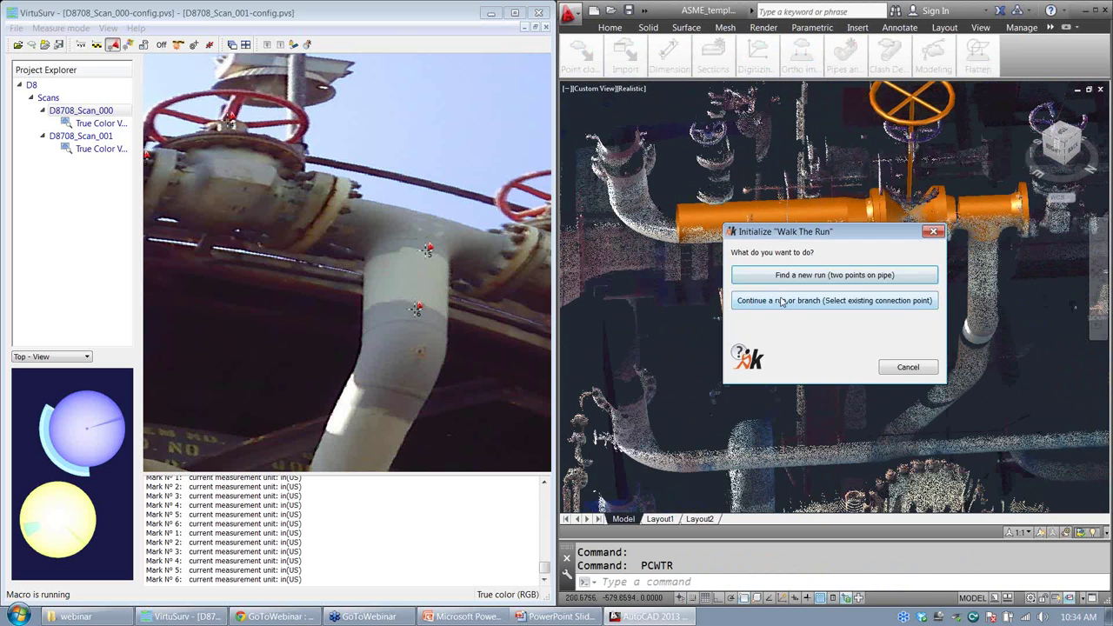
left_click(863, 301)
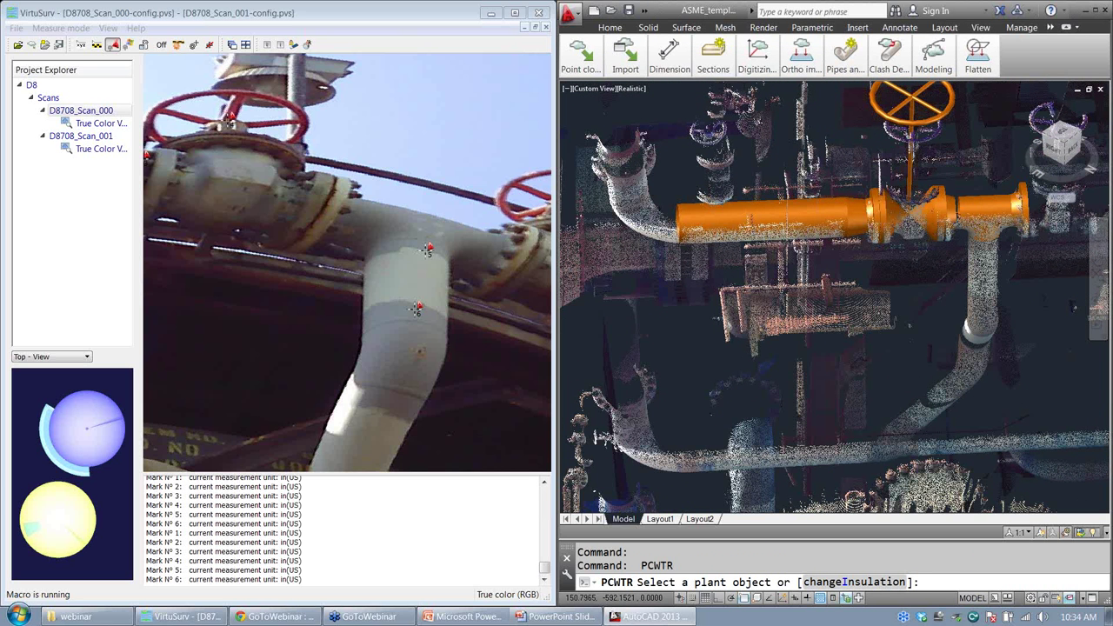
left_click(955, 227)
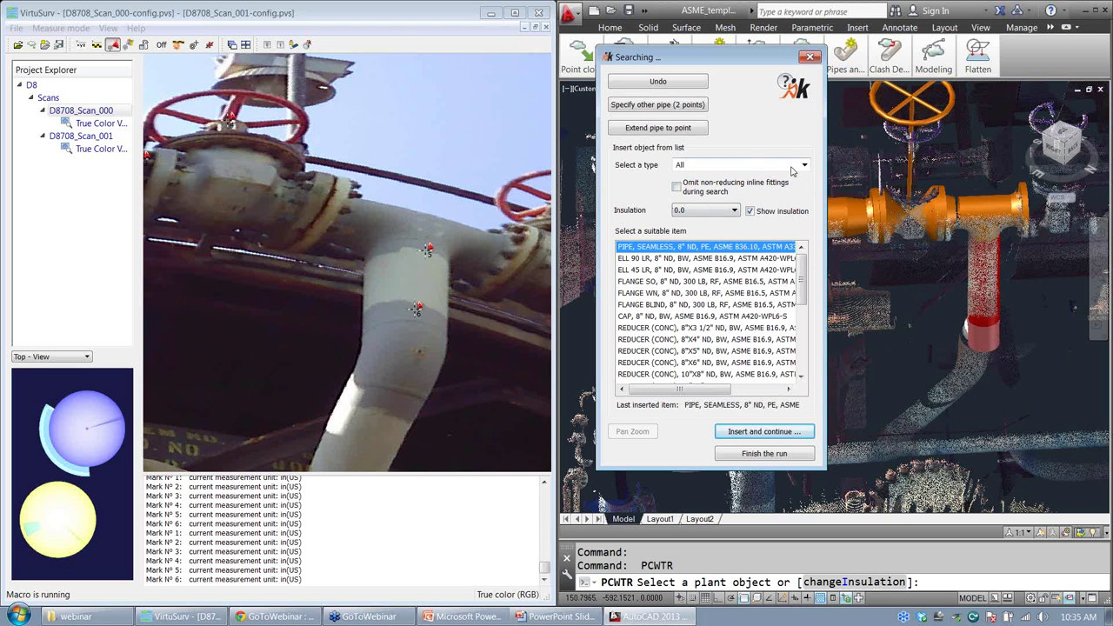
Step: Limit the item type to Elbow and specify another pipe by picking two points on the sloped section below the first bend
middle_click_drag(422, 353, 449, 164)
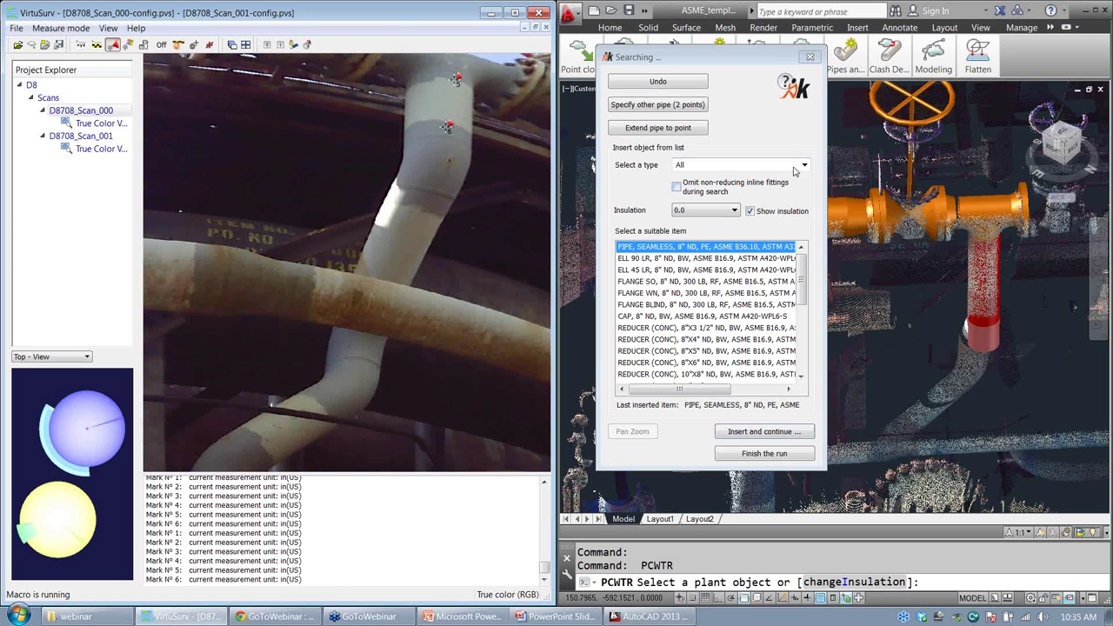
left_click(804, 166)
left_click(680, 188)
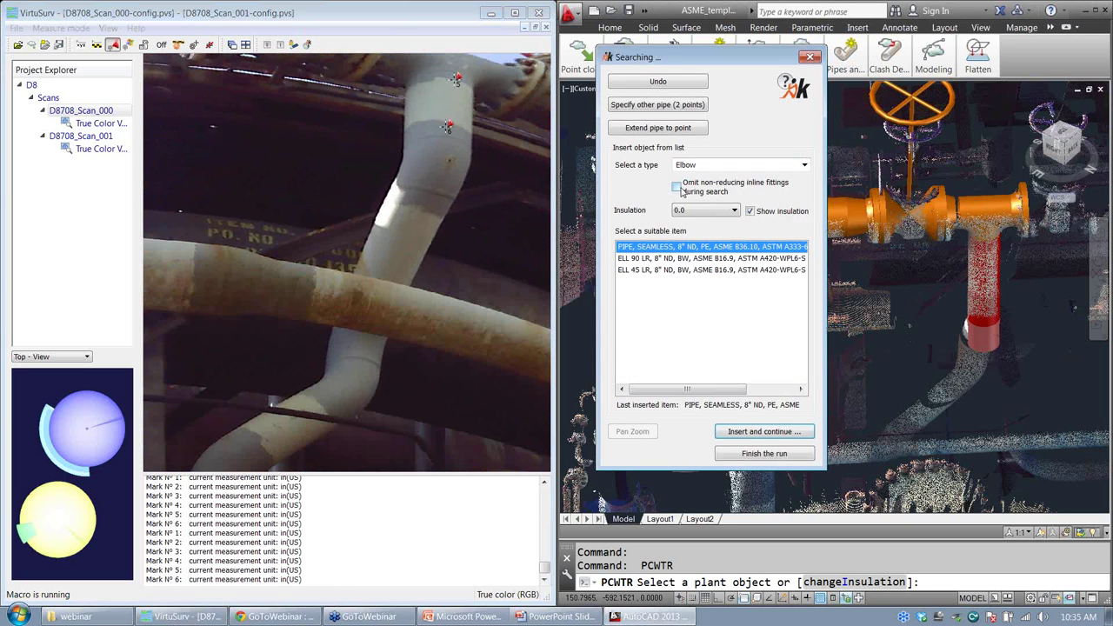
left_click(667, 106)
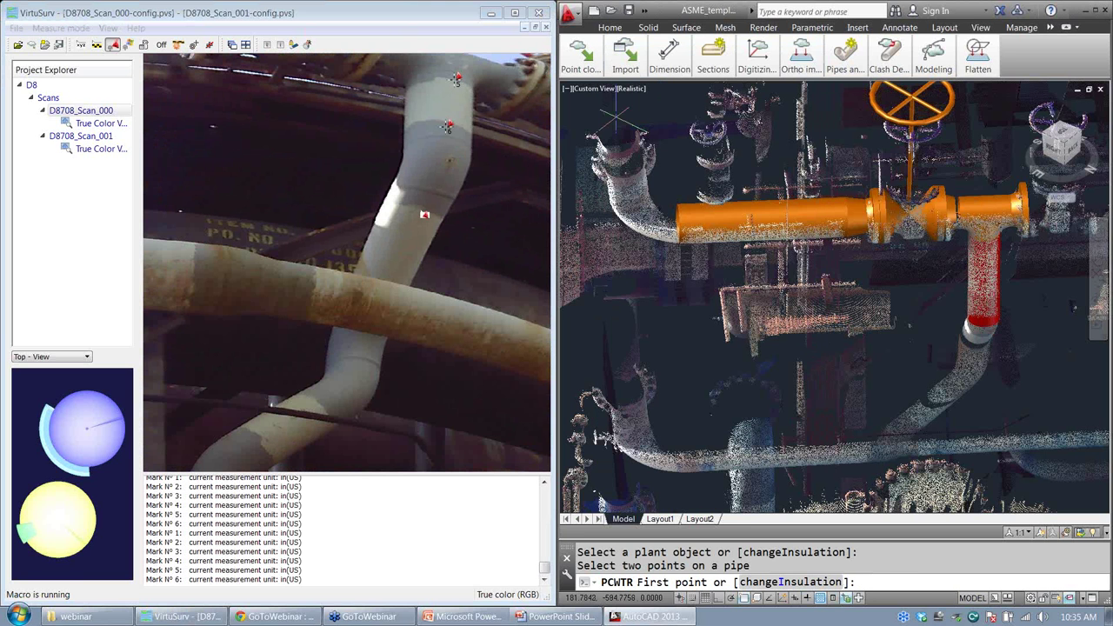
left_click(422, 208)
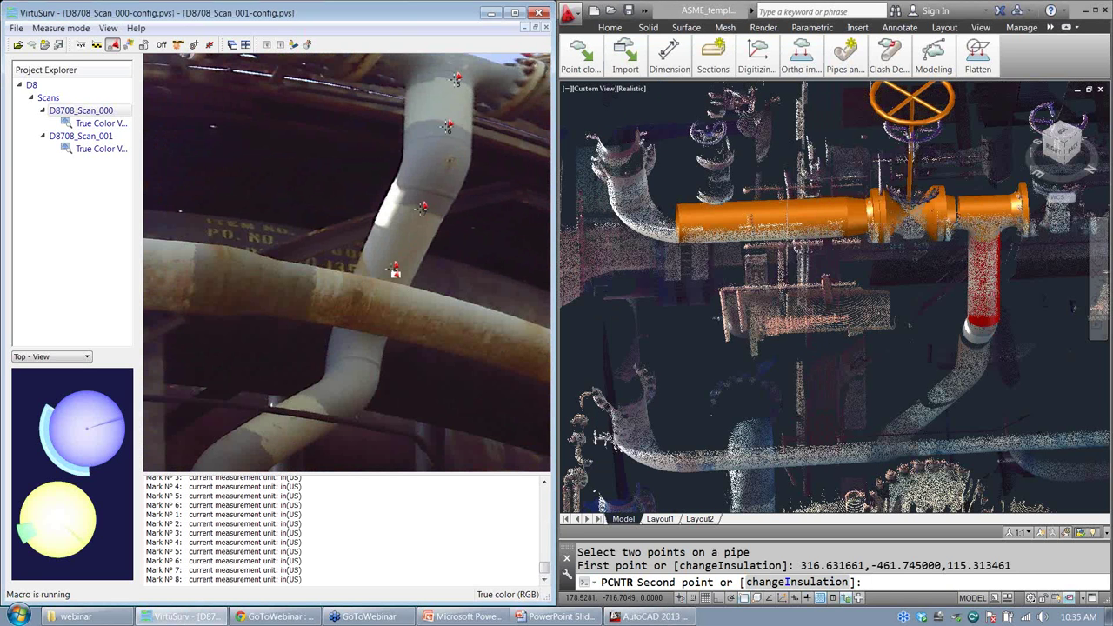
left_click(395, 271)
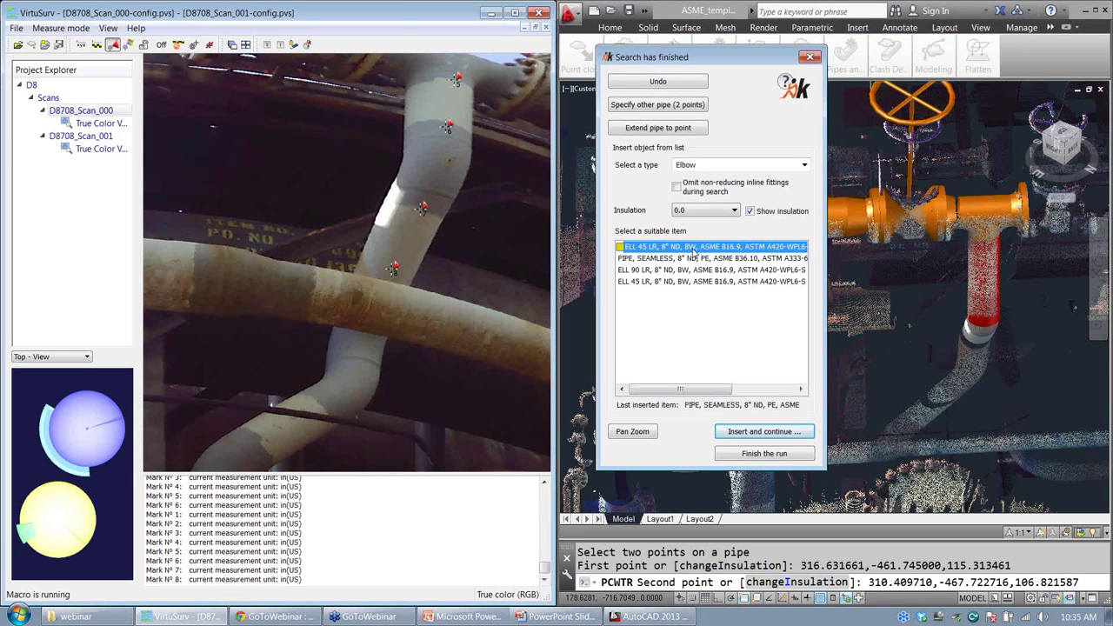
Step: Insert the suggested ELL 45 LR, 8" ND, BW at the first two bends, picking two points on each following pipe section in the panorama
left_click(659, 105)
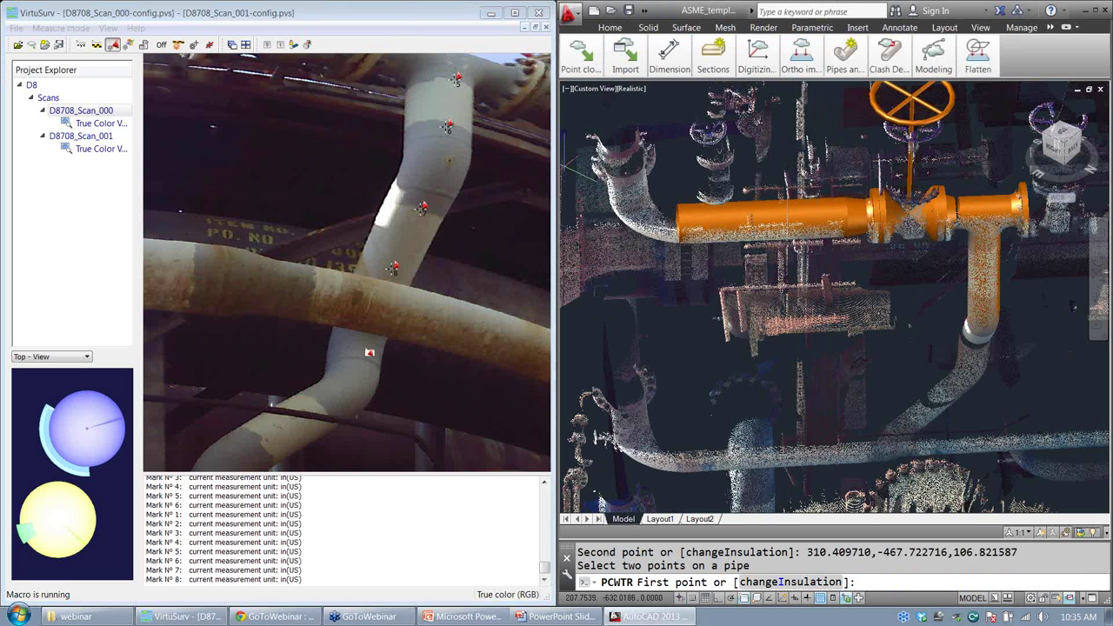
left_click(366, 348)
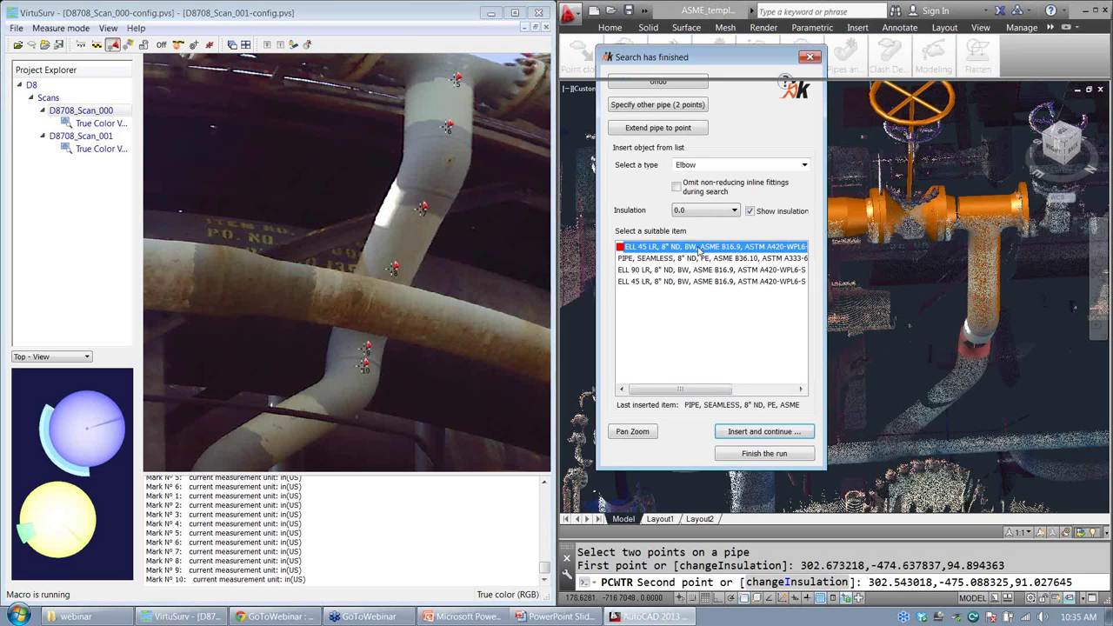
left_click(659, 106)
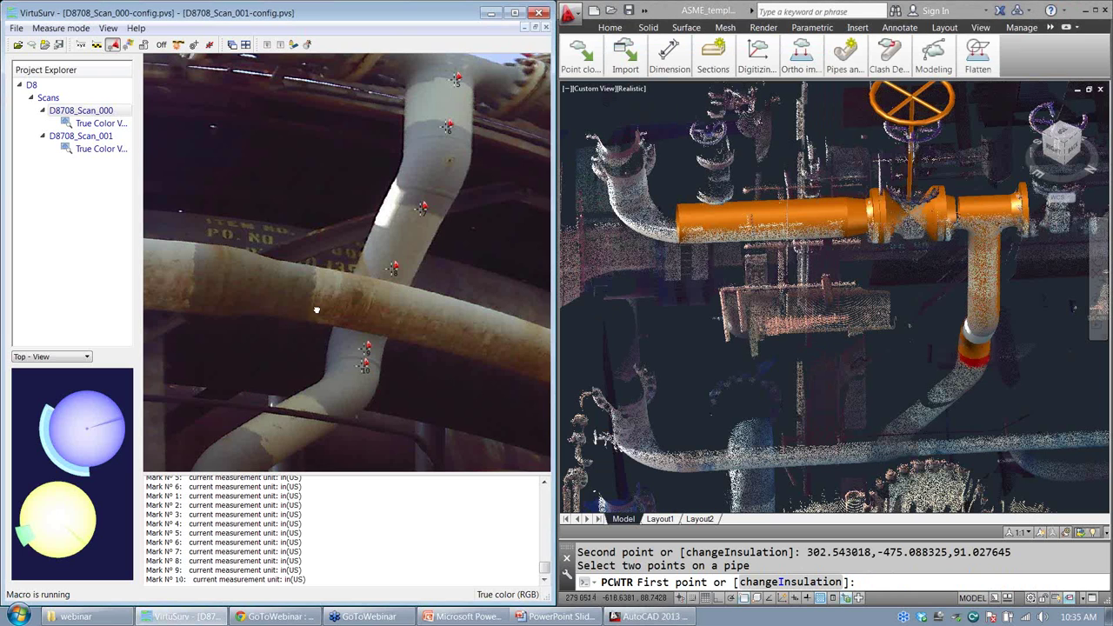
left_click_drag(319, 308, 403, 222)
left_click(446, 266)
left_click(388, 301)
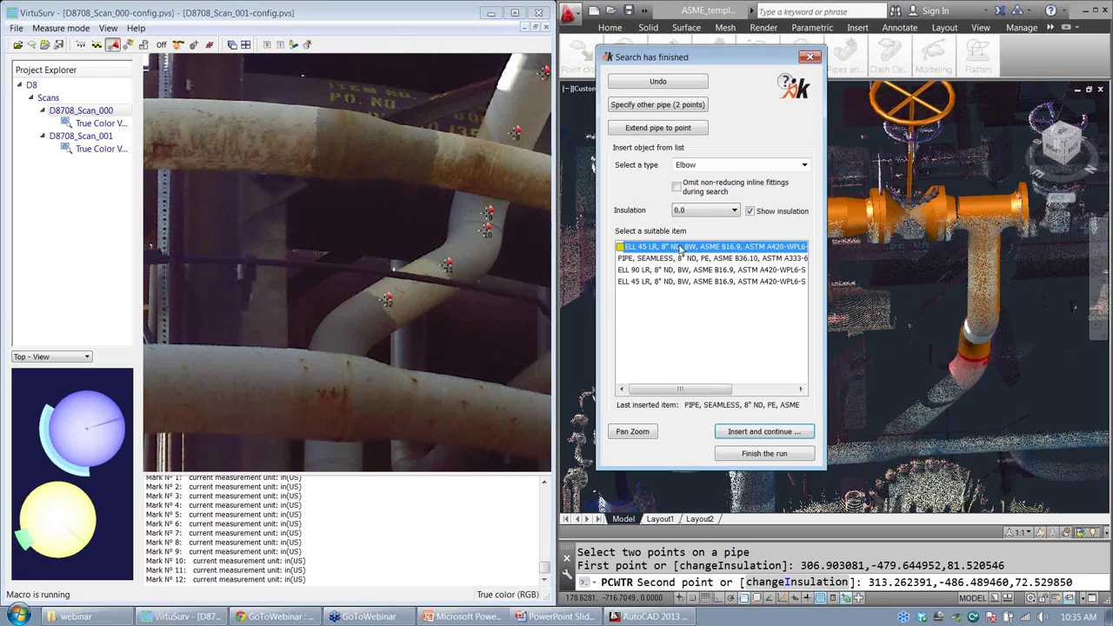
Step: Insert ELL 45 LR, 8" ND, BW elbows at the last two bends, picking two points on the lower vertical pipe, and finish the run
left_click(659, 105)
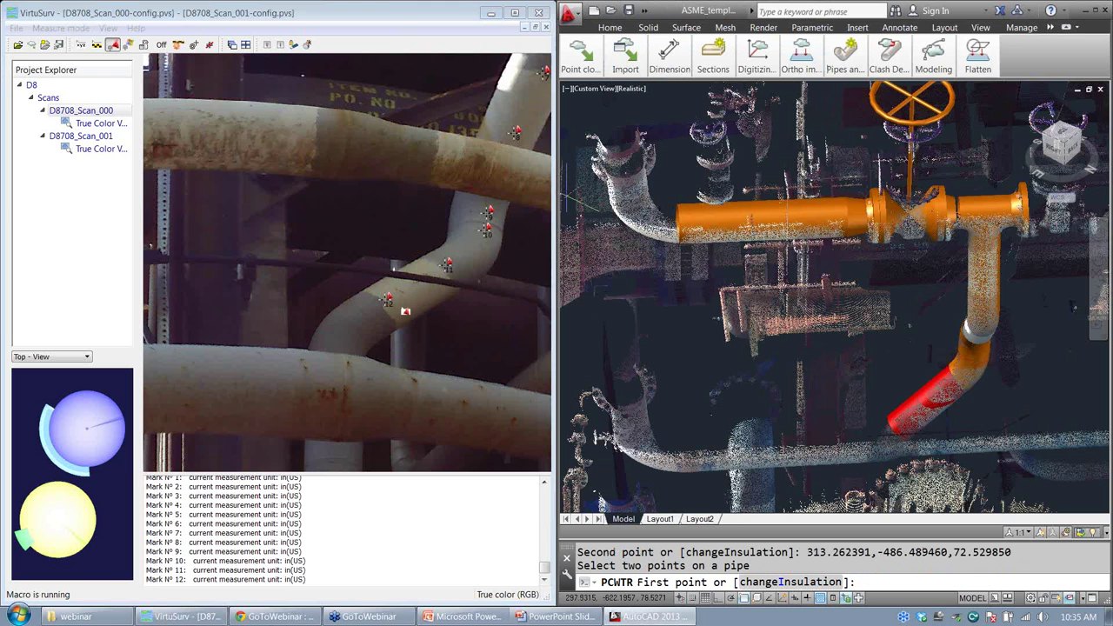
left_click_drag(421, 270, 430, 237)
left_click(391, 325)
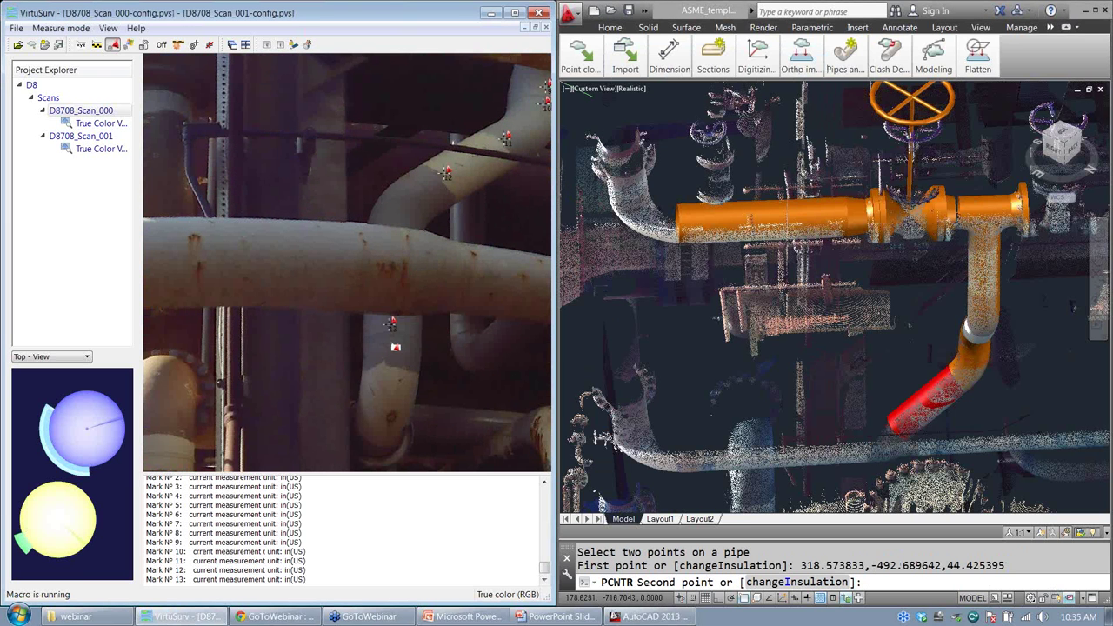
left_click(395, 345)
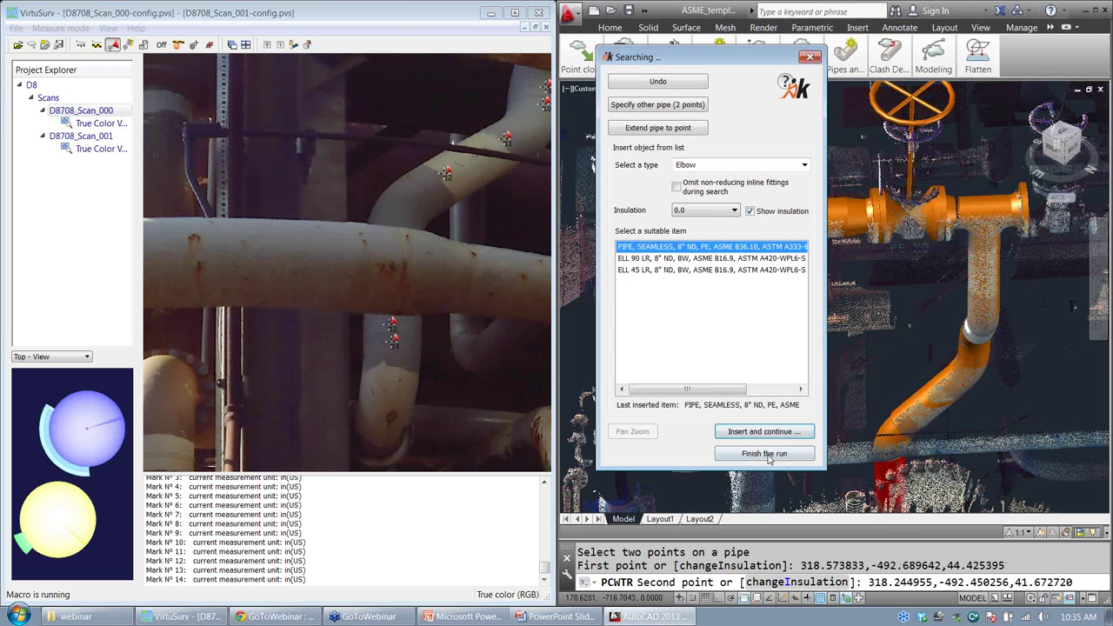
left_click(765, 454)
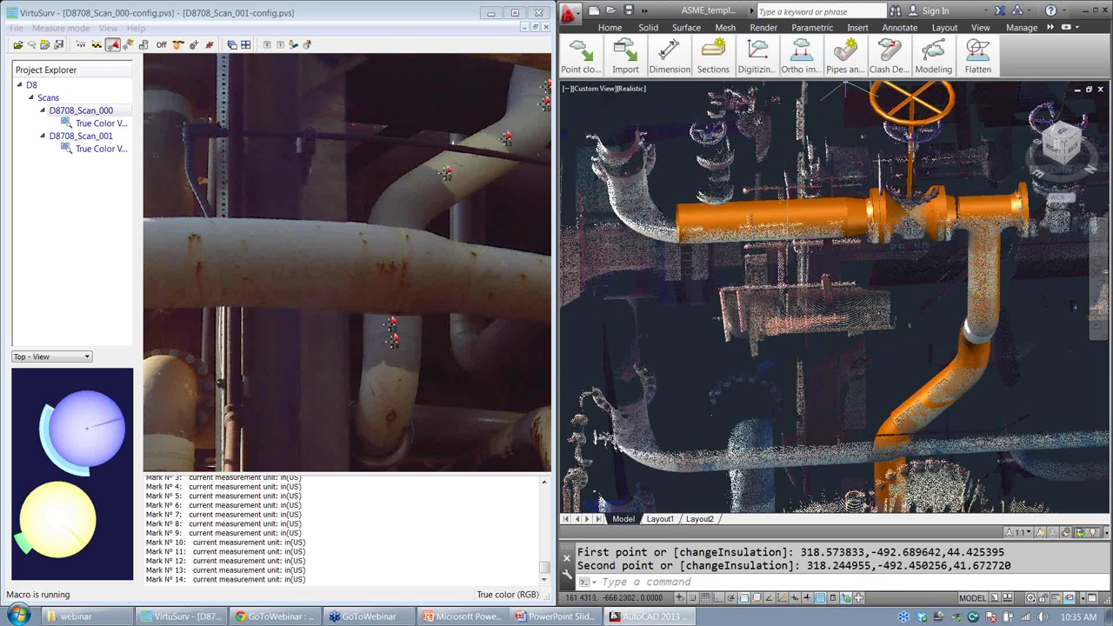
Step: Maximise the AutoCAD window and examine how the modelled branch and its elbows fit the point cloud
mouse_move(802, 59)
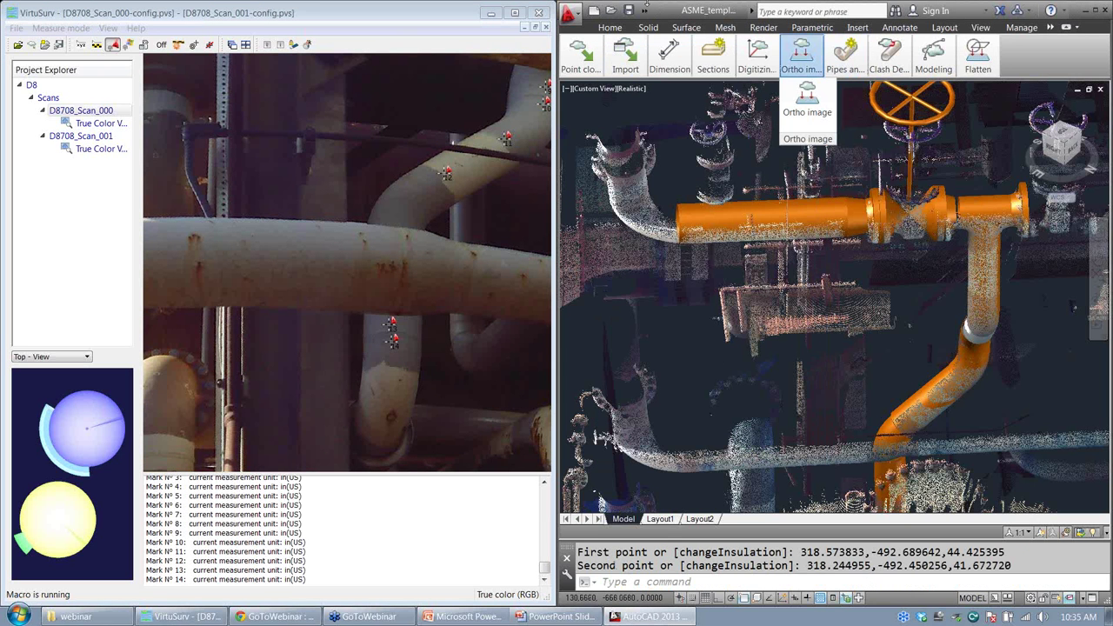
double_click(688, 11)
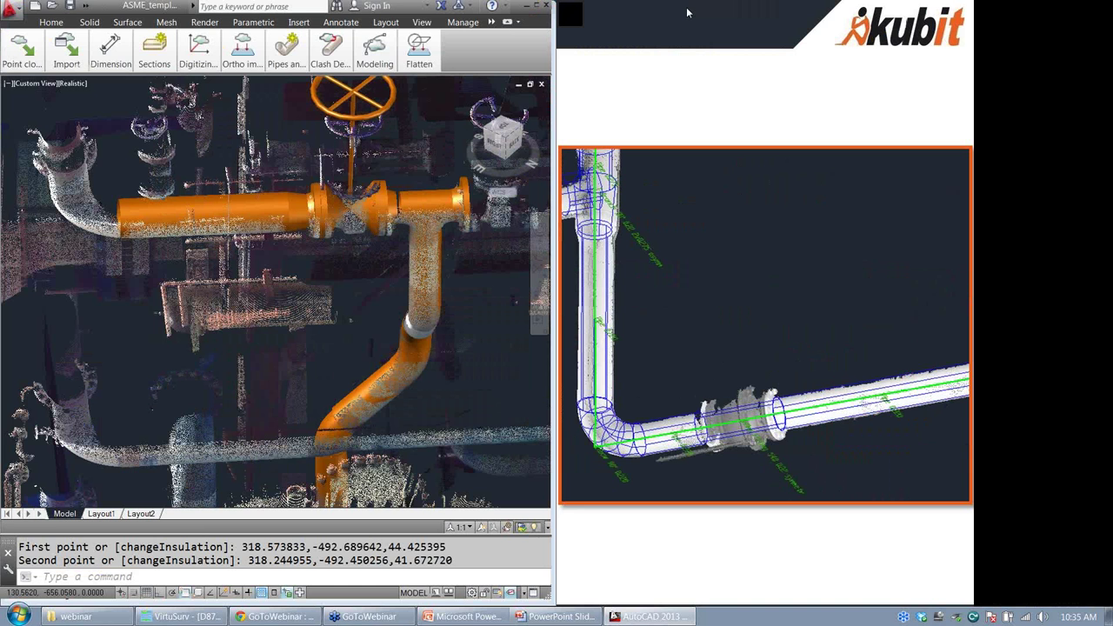
scroll(763, 263, "down", 2)
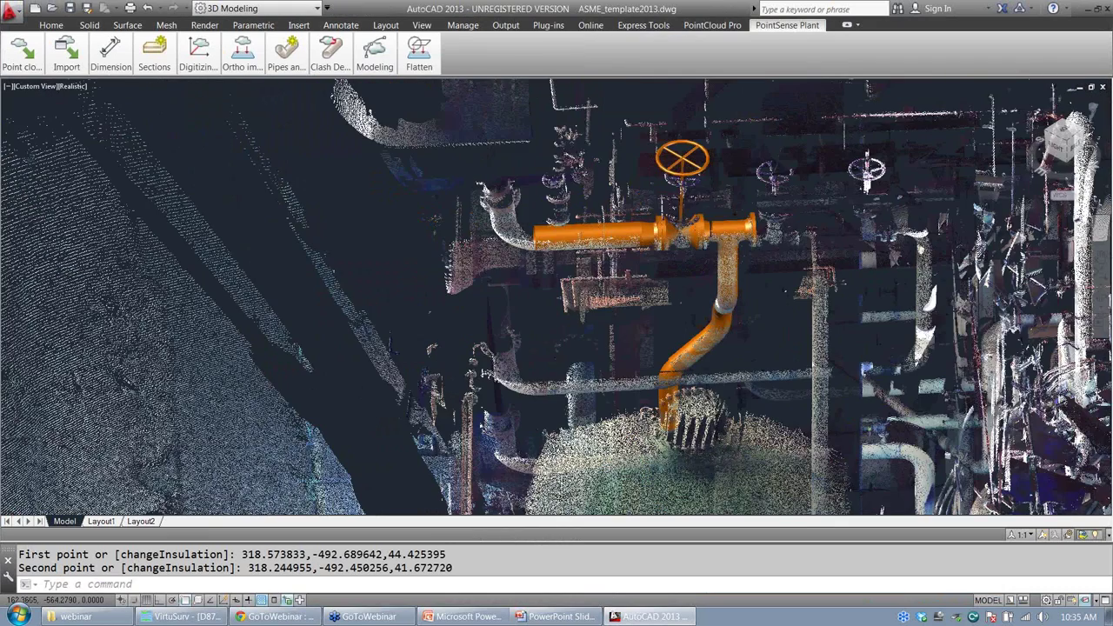
middle_click_drag(743, 388, 765, 391, "shift")
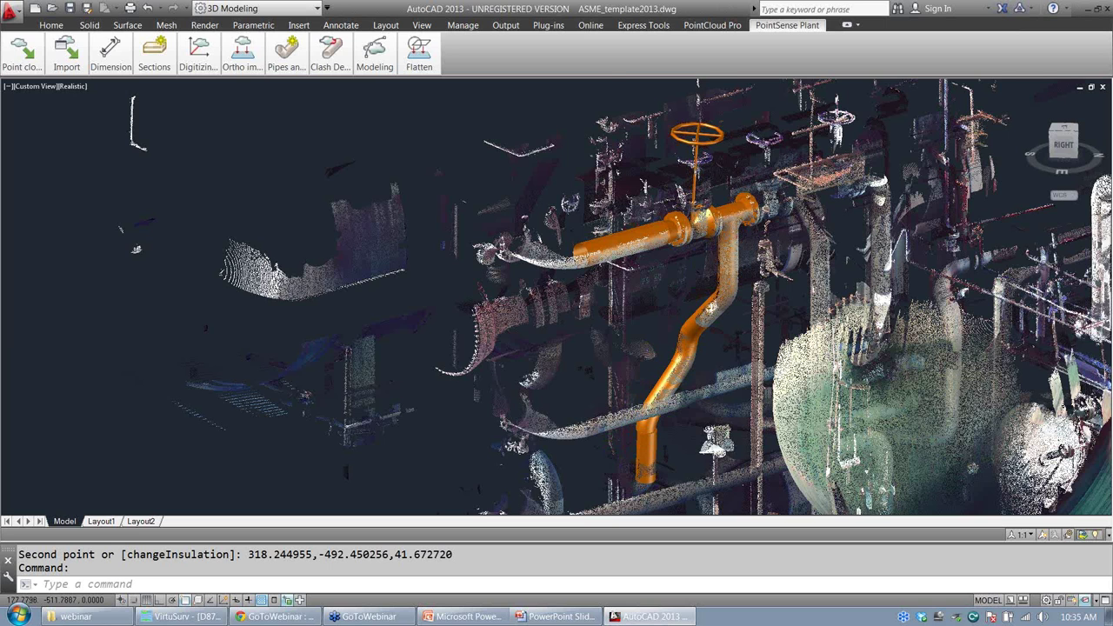
scroll(619, 466, "up", 2)
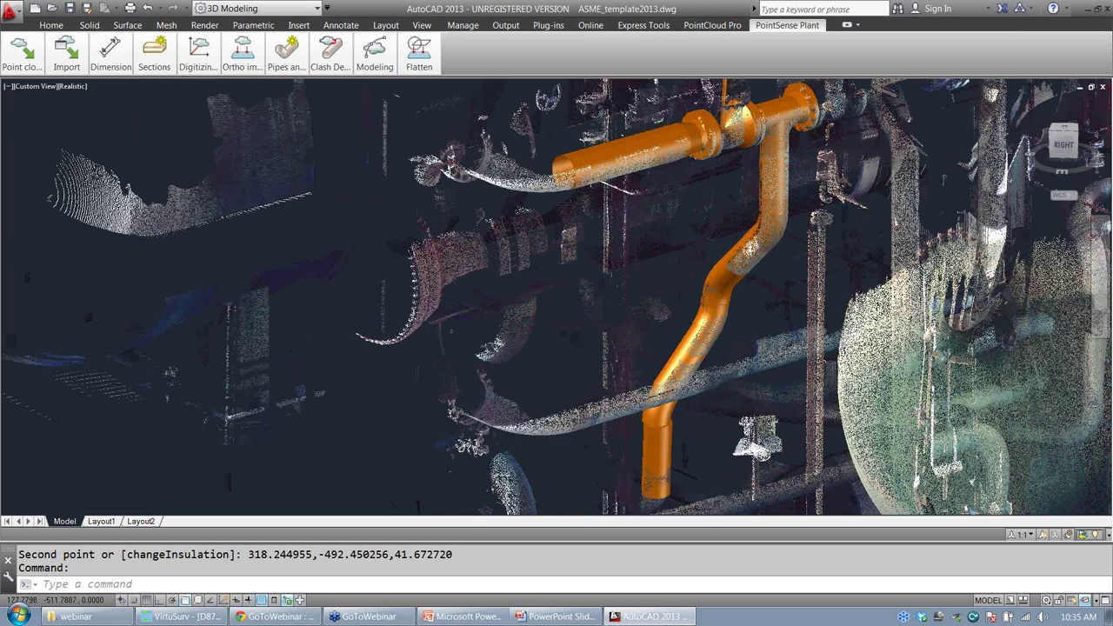
scroll(648, 431, "up", 5)
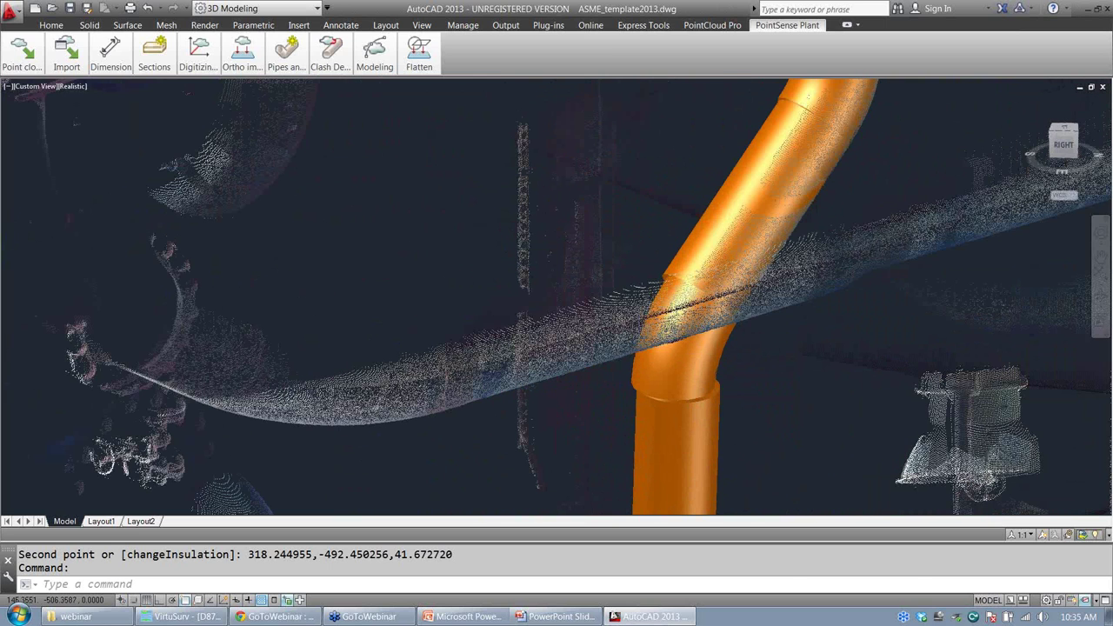
scroll(640, 348, "down", 2)
Step: Run the PCAC command on the last created object, review all connected piping objects and continue
mouse_move(287, 54)
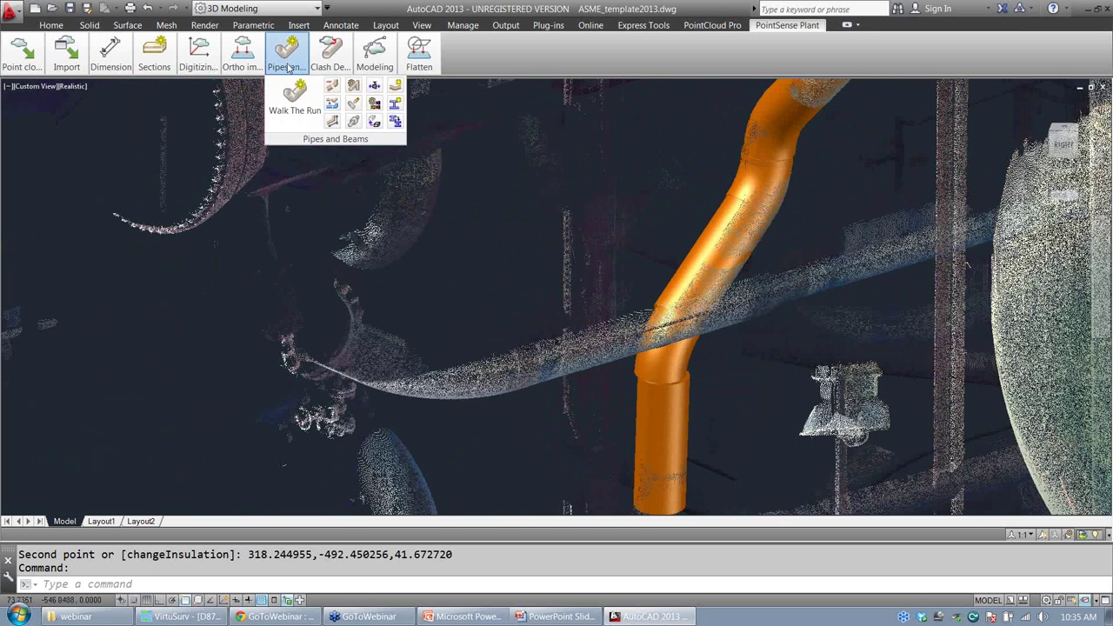
left_click(335, 107)
left_click(494, 179)
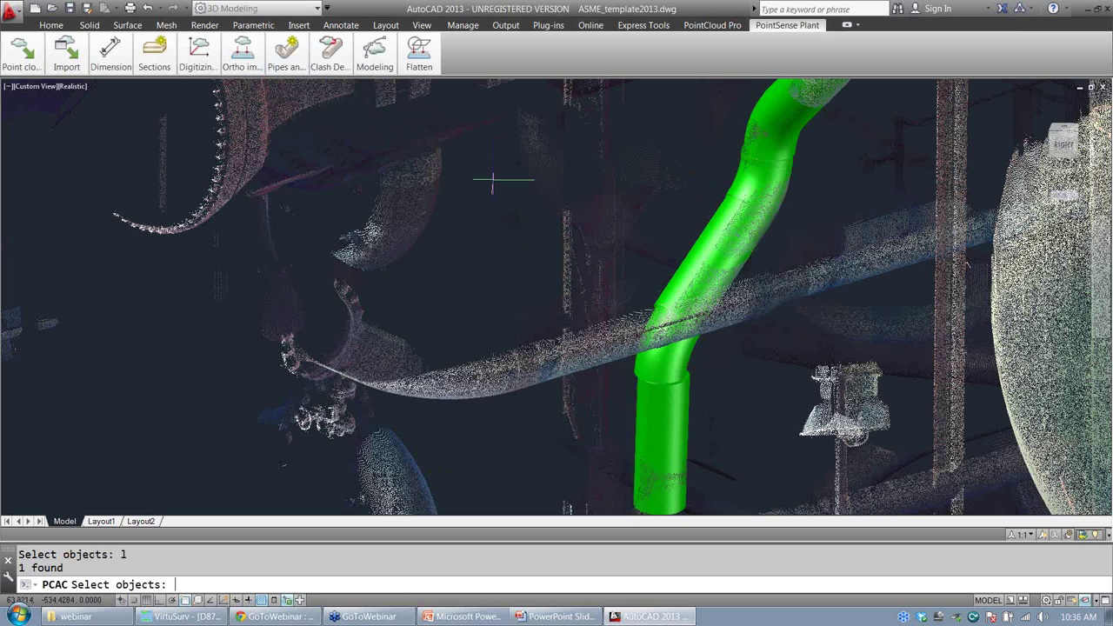
key("Return")
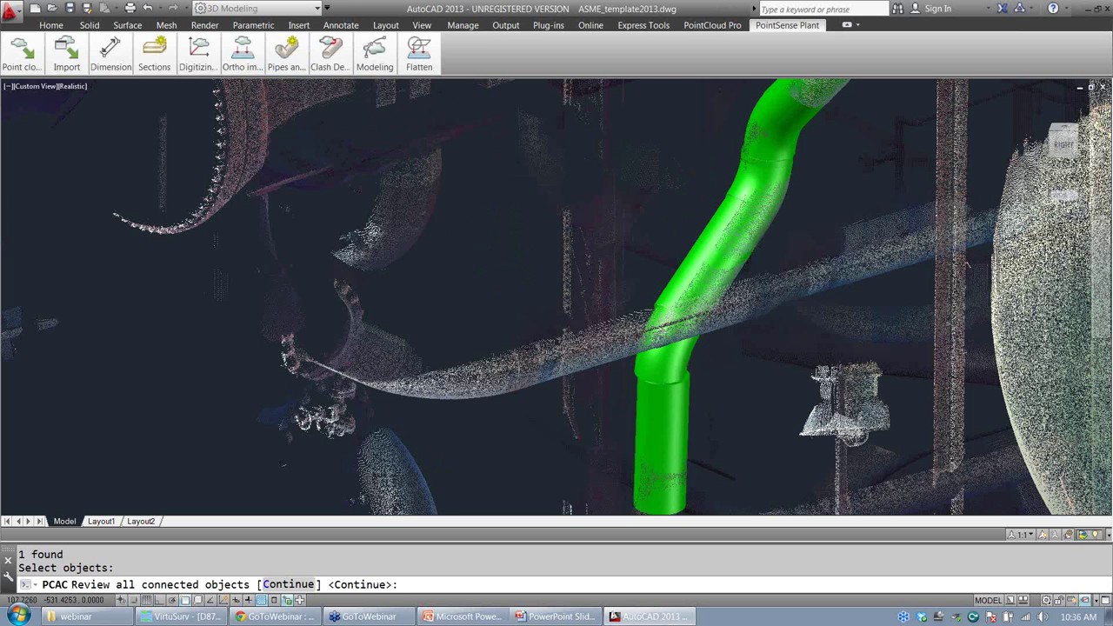
scroll(513, 270, "down", 2)
scroll(444, 217, "down", 2)
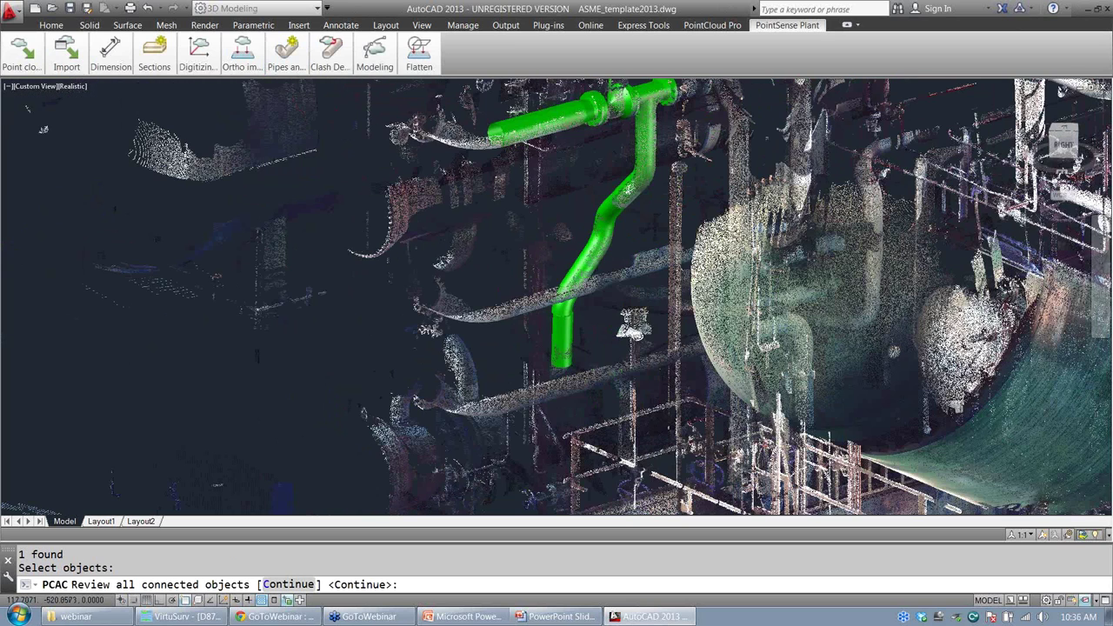
scroll(522, 295, "up", 4)
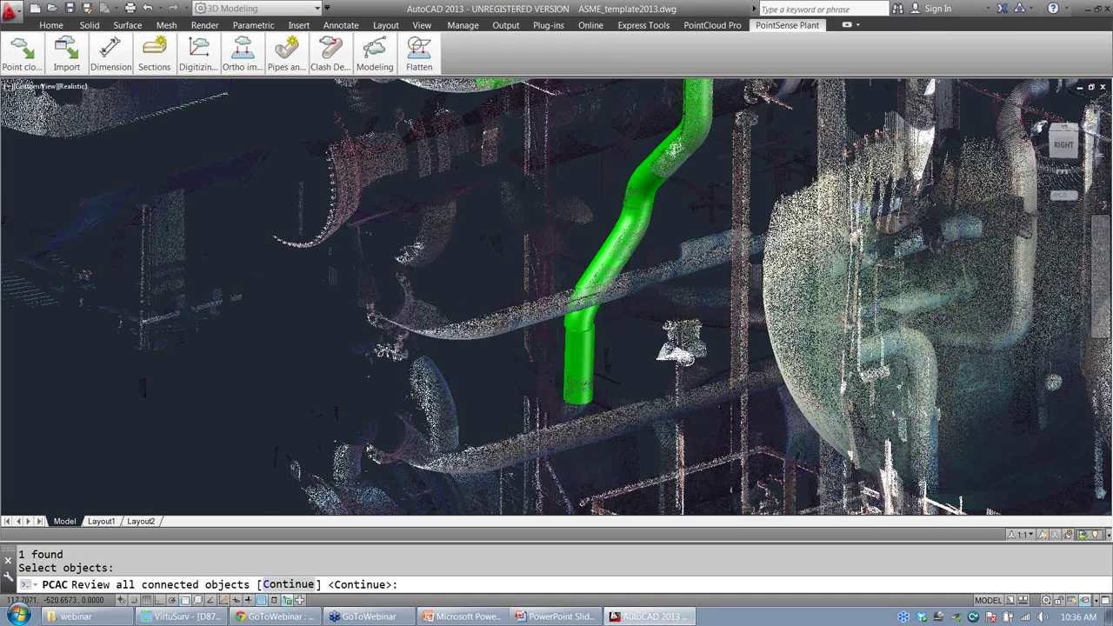
key("Return")
left_click(635, 438)
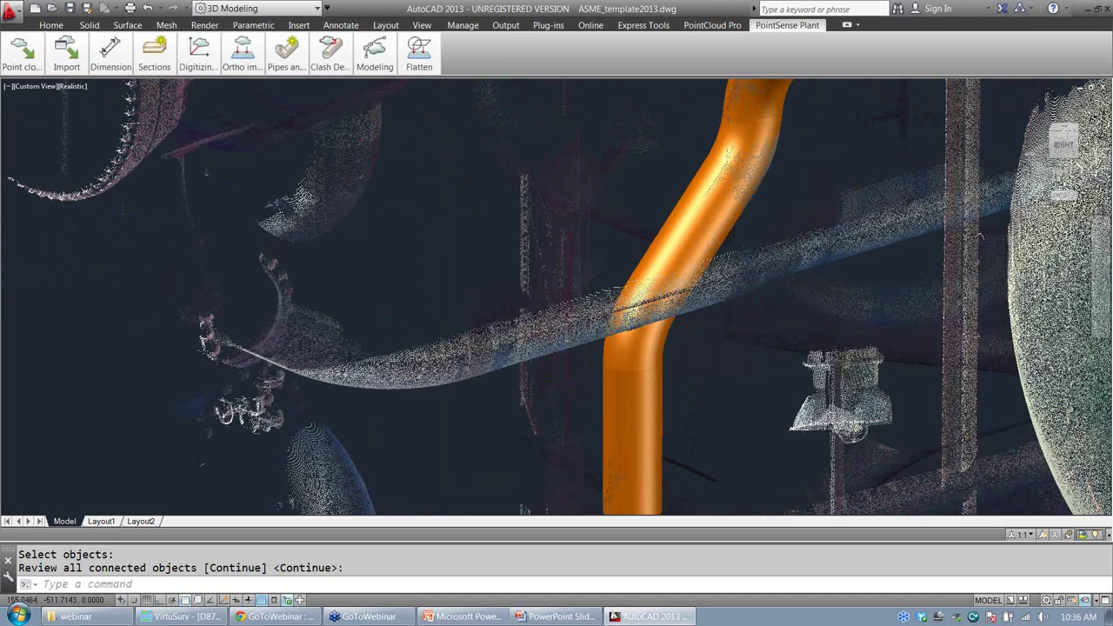
scroll(645, 288, "down", 5)
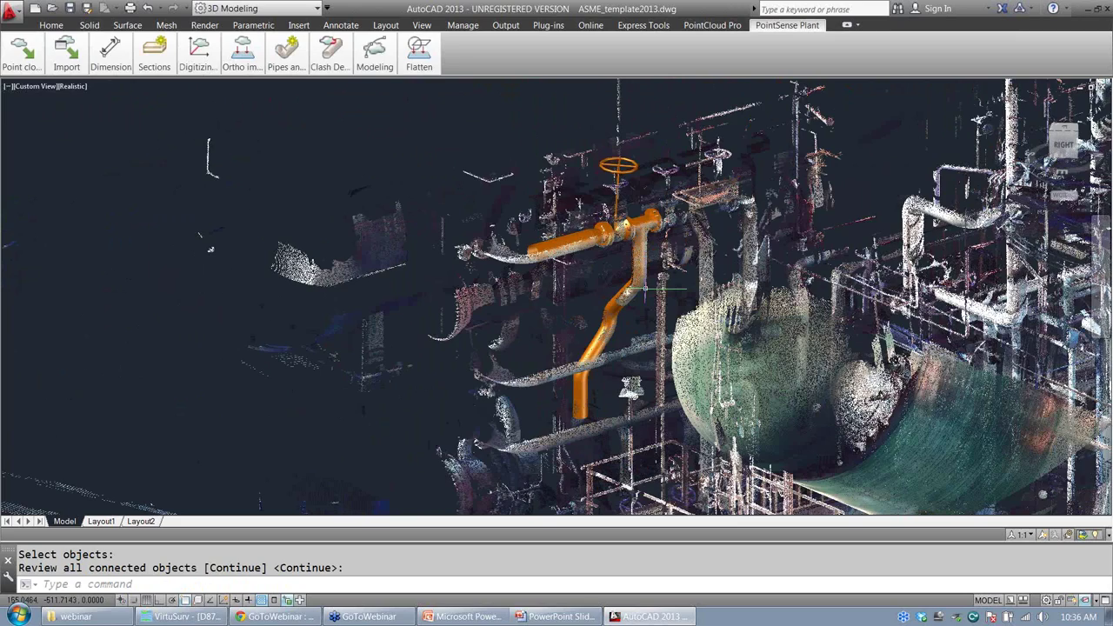
middle_click_drag(646, 288, 508, 292, "shift")
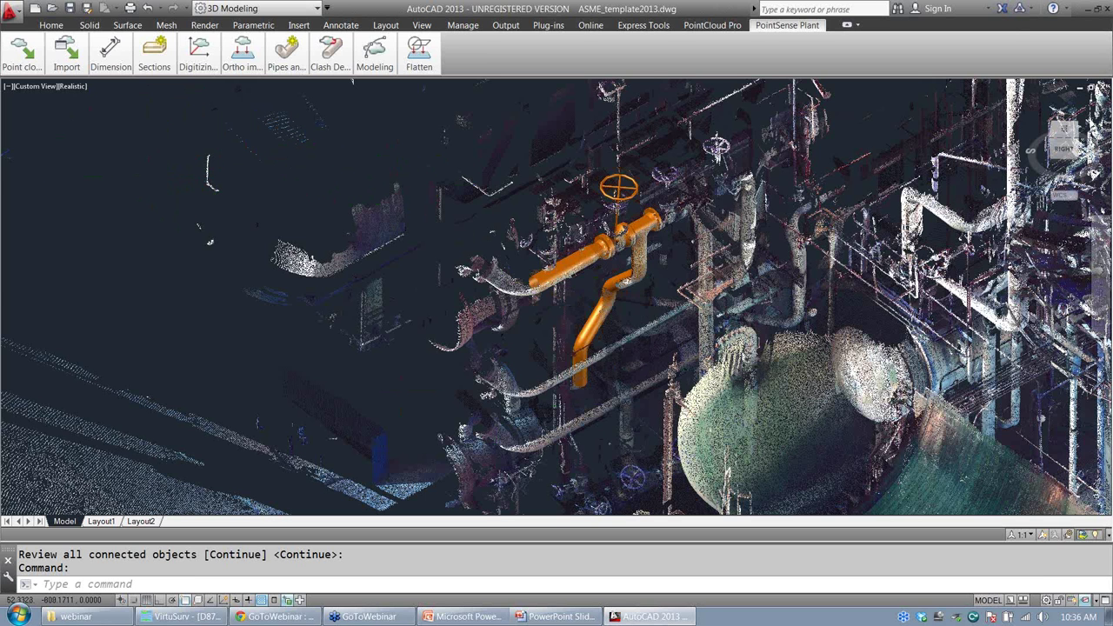
scroll(396, 157, "down", 2)
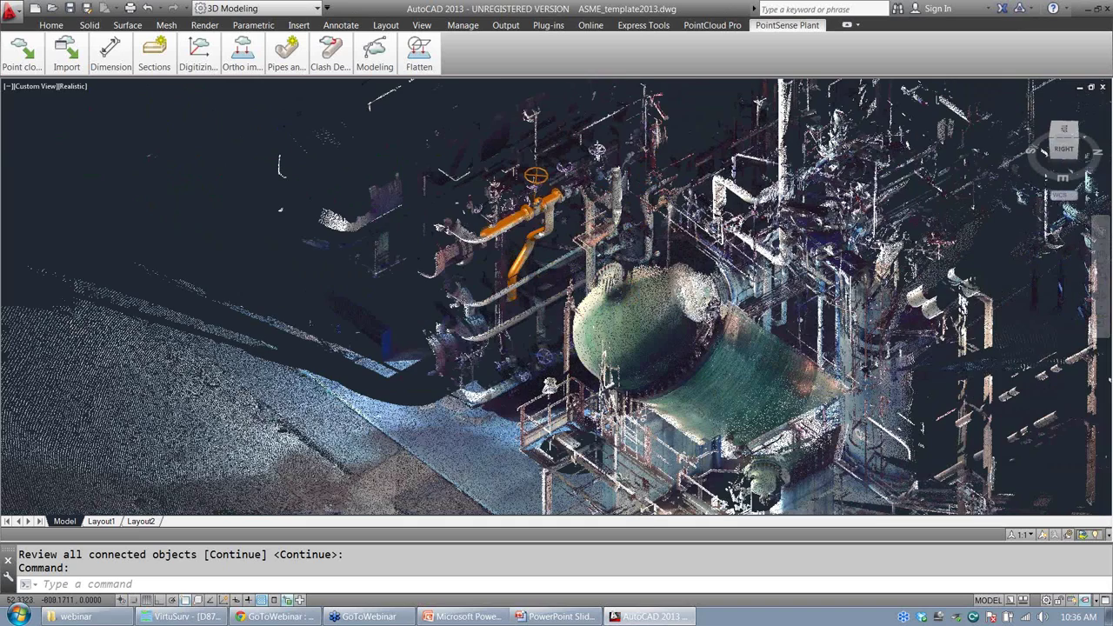
left_click(1099, 8)
double_click(607, 14)
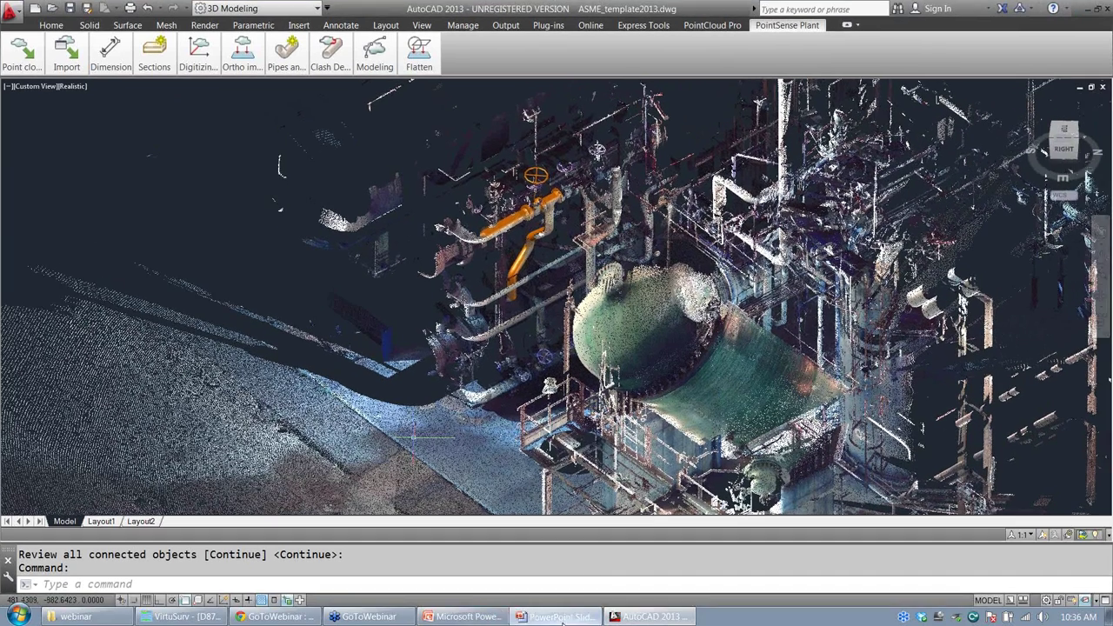
Step: Switch to the PowerPoint slide show and go back to the PointSense Plant "Tagging" slide
left_click(558, 616)
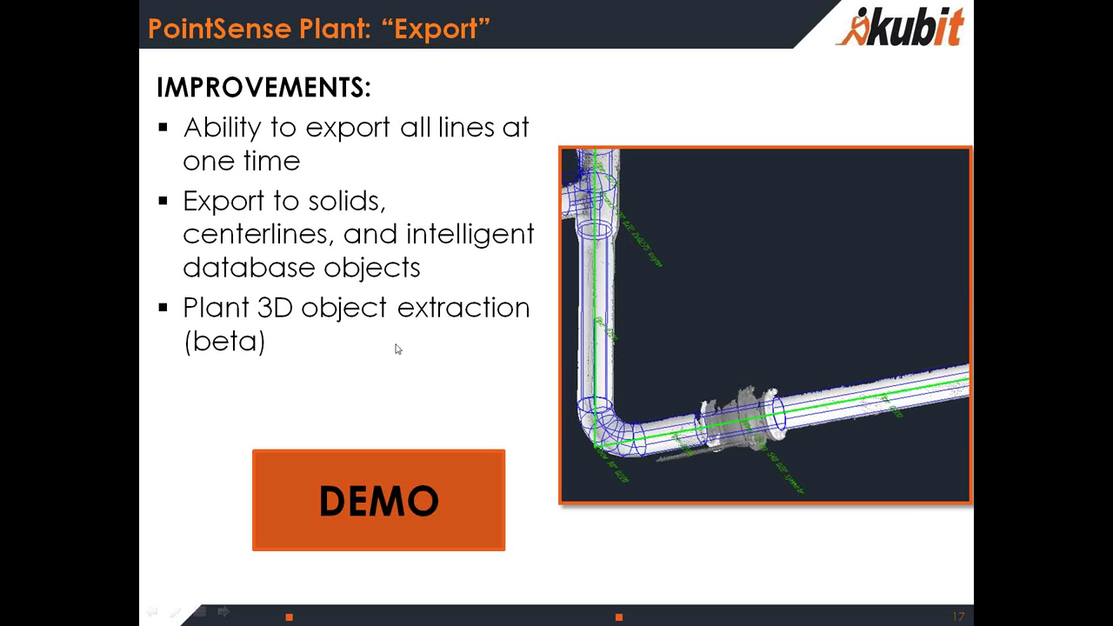
key("Left")
key("Left")
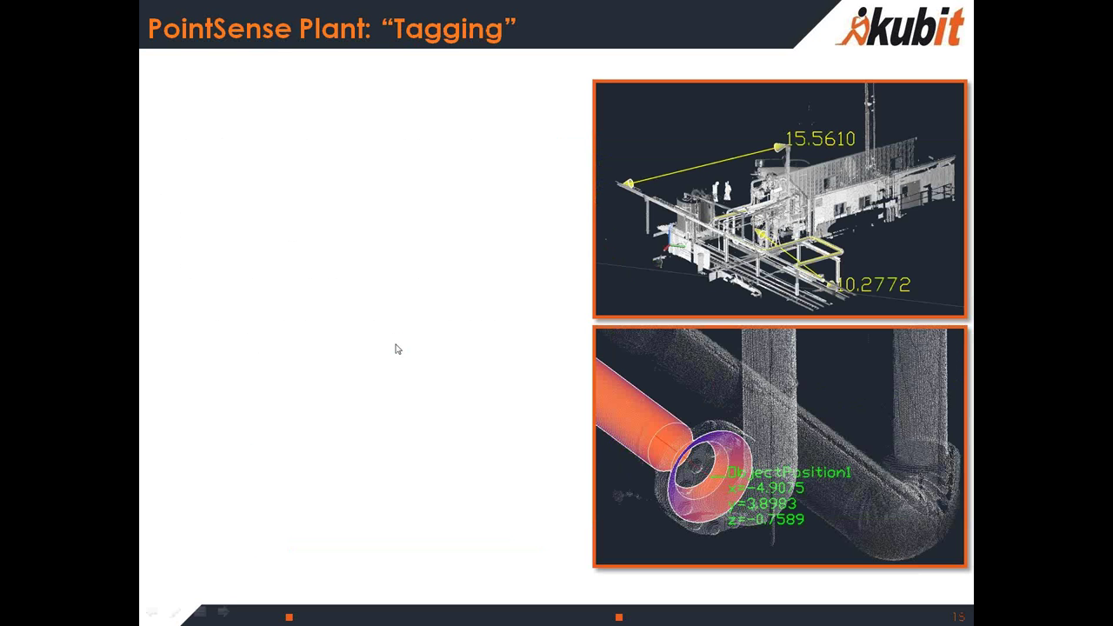
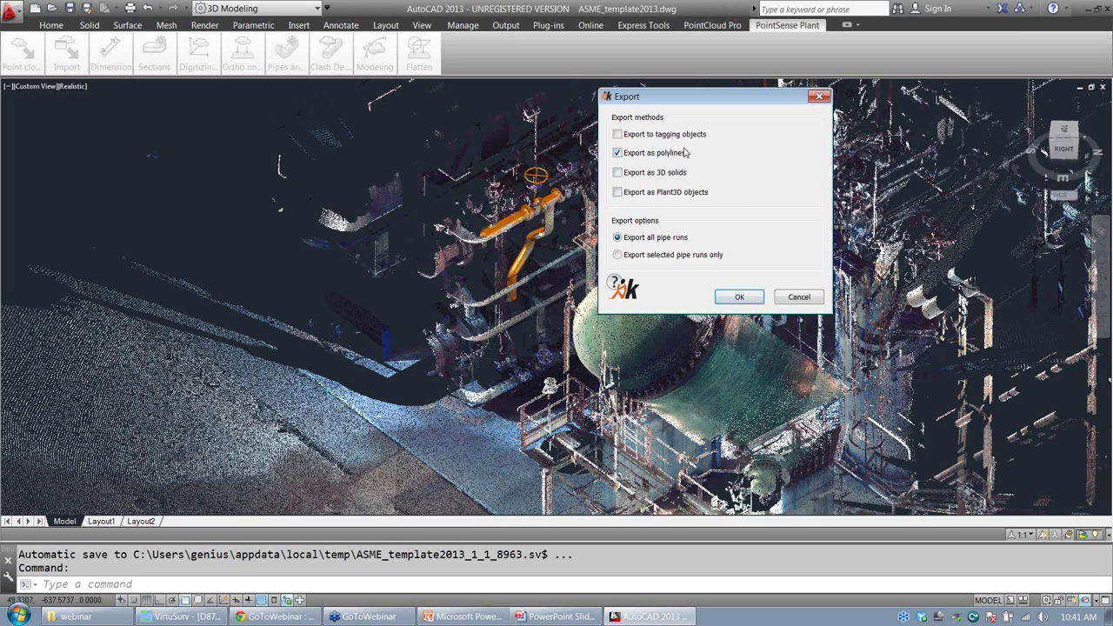
Step: Export all pipe runs as polylines
left_click(750, 301)
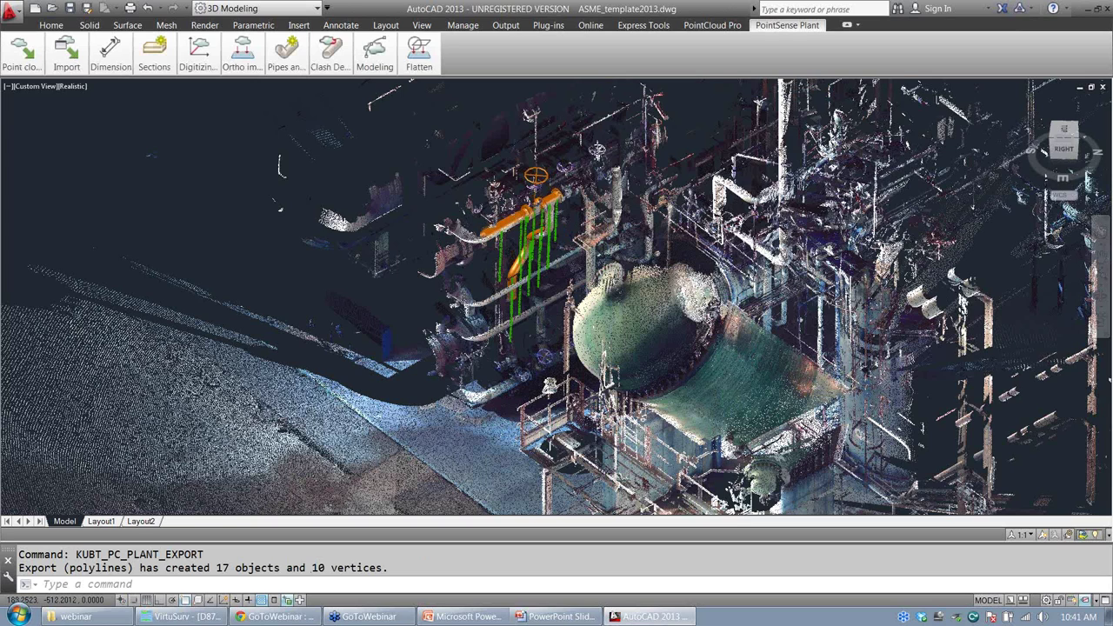
Step: Switch the viewport to the Wireframe visual style and examine the labelled polylines exported from the pipe run
scroll(493, 232, "up", 2)
scroll(502, 225, "up", 2)
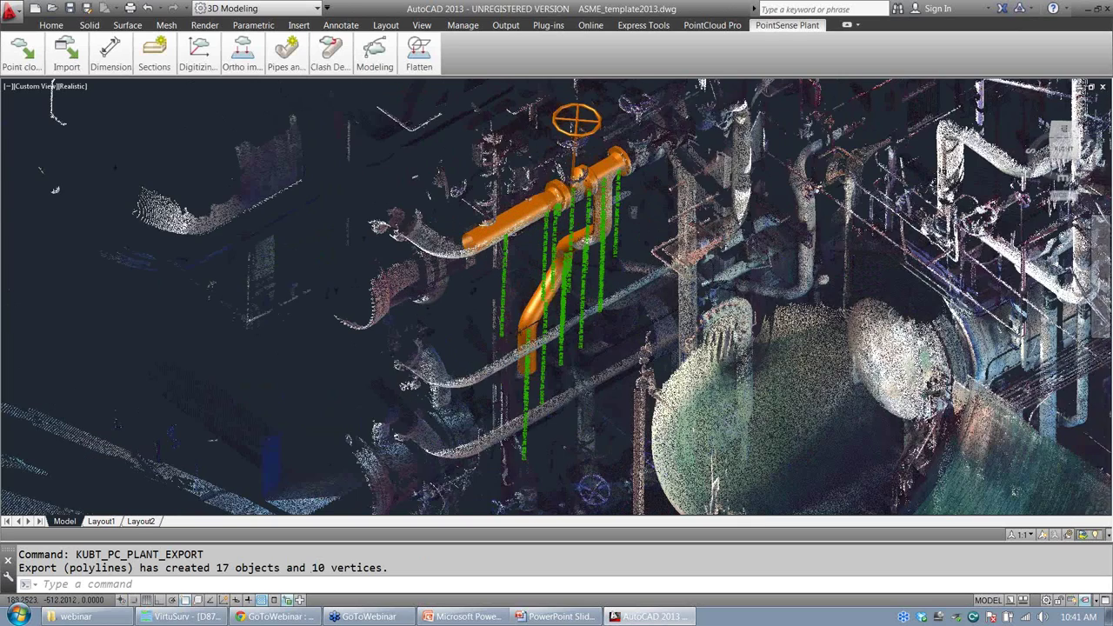
scroll(497, 227, "up", 3)
left_click(73, 87)
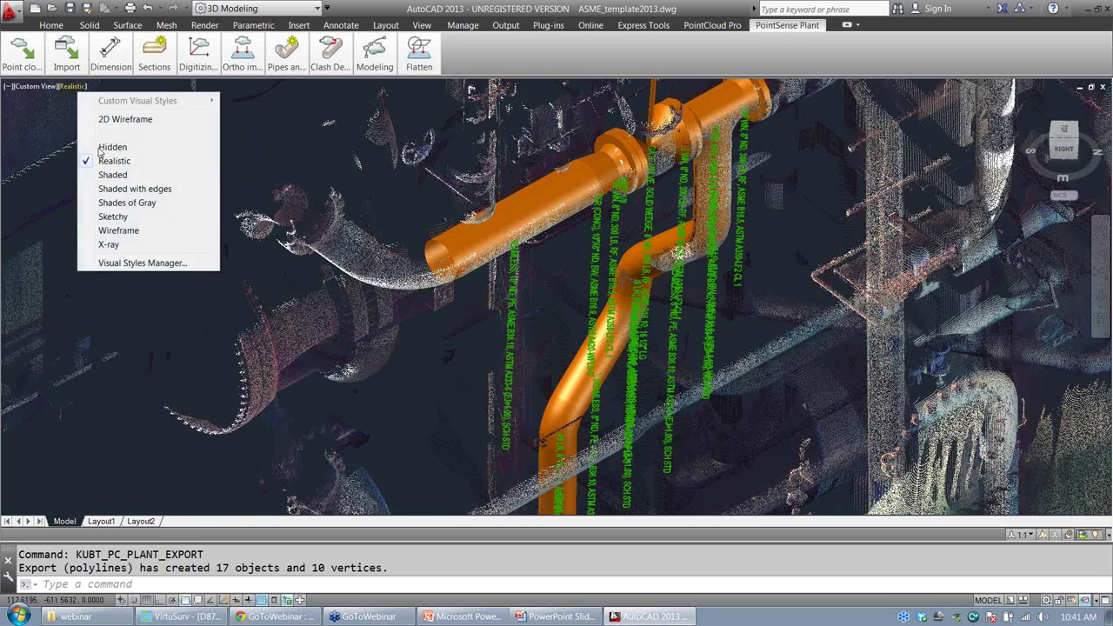
left_click(118, 231)
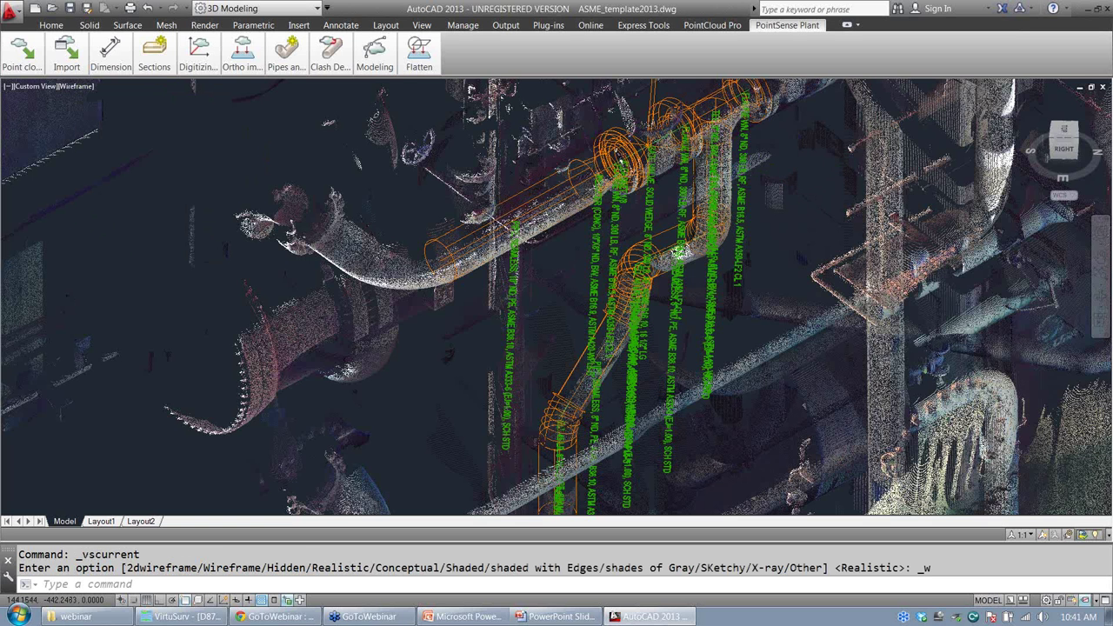
middle_click_drag(808, 167, 800, 193, "shift")
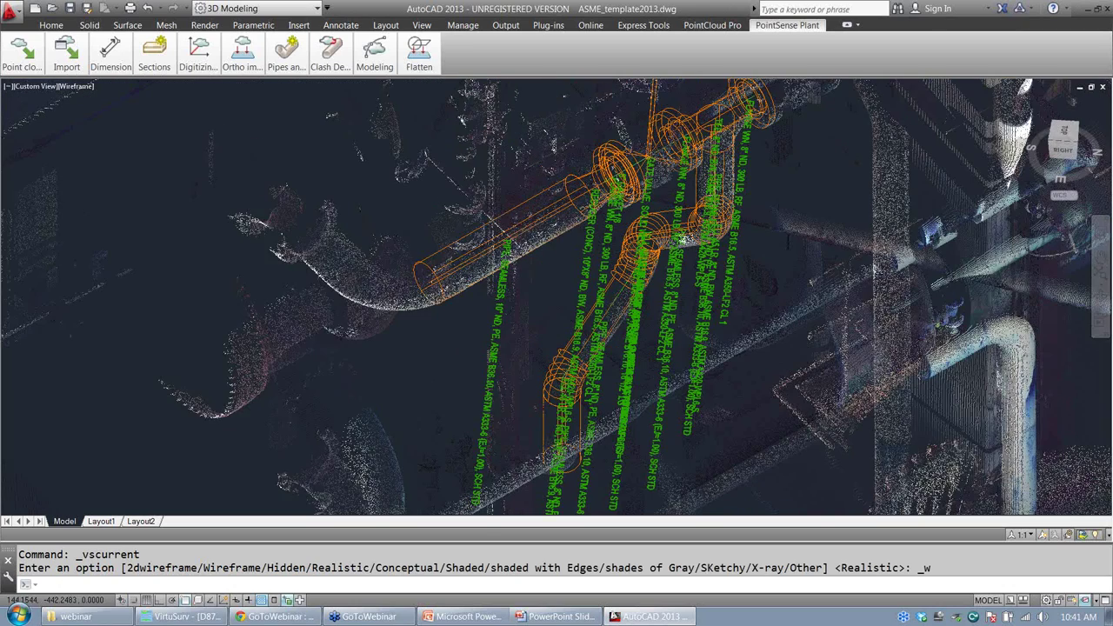
Step: Turn off the kubitPointCloudPlantAxis, kubitPointCloudPlantInscription and kubitPointCloudPlantTemp layers, and return the viewport to the Realistic visual style
type("la")
key("Return")
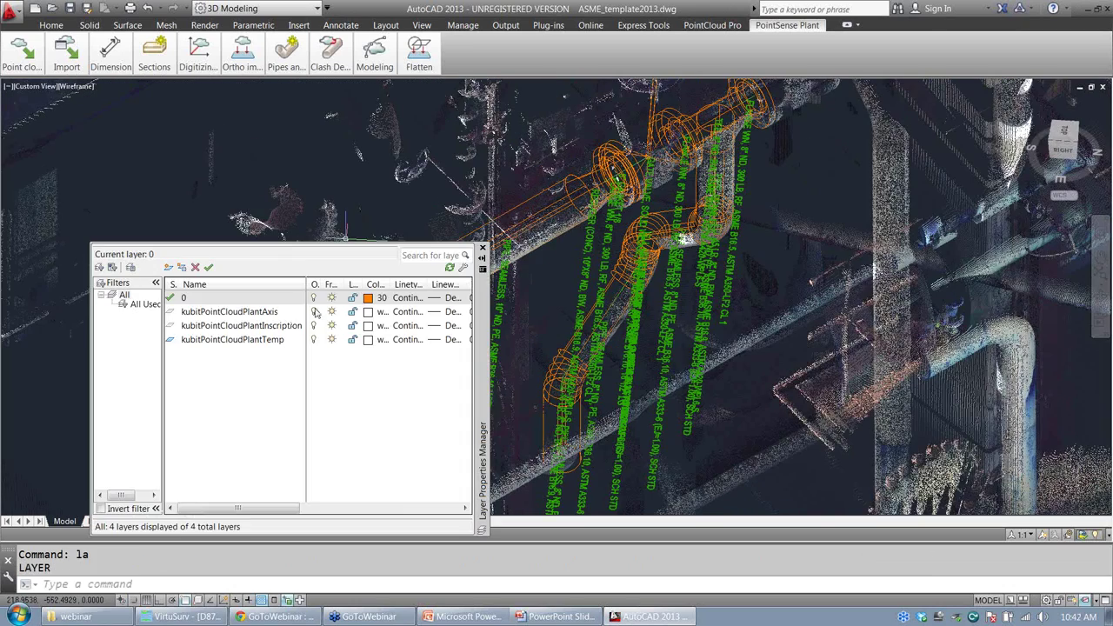
left_click(313, 312)
left_click(313, 326)
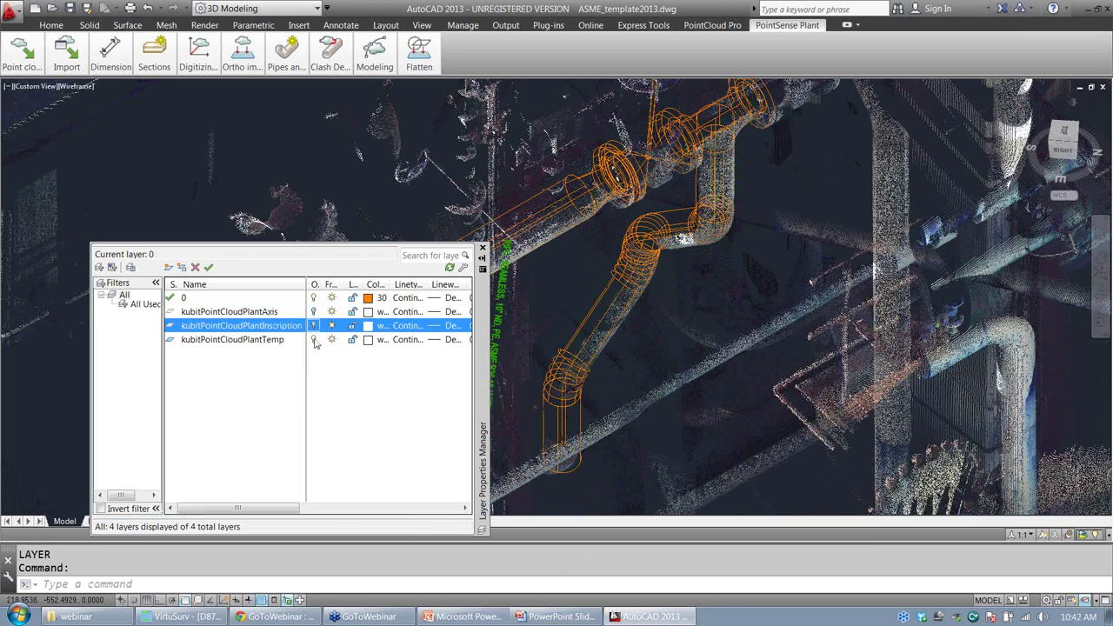
left_click(313, 339)
left_click(482, 250)
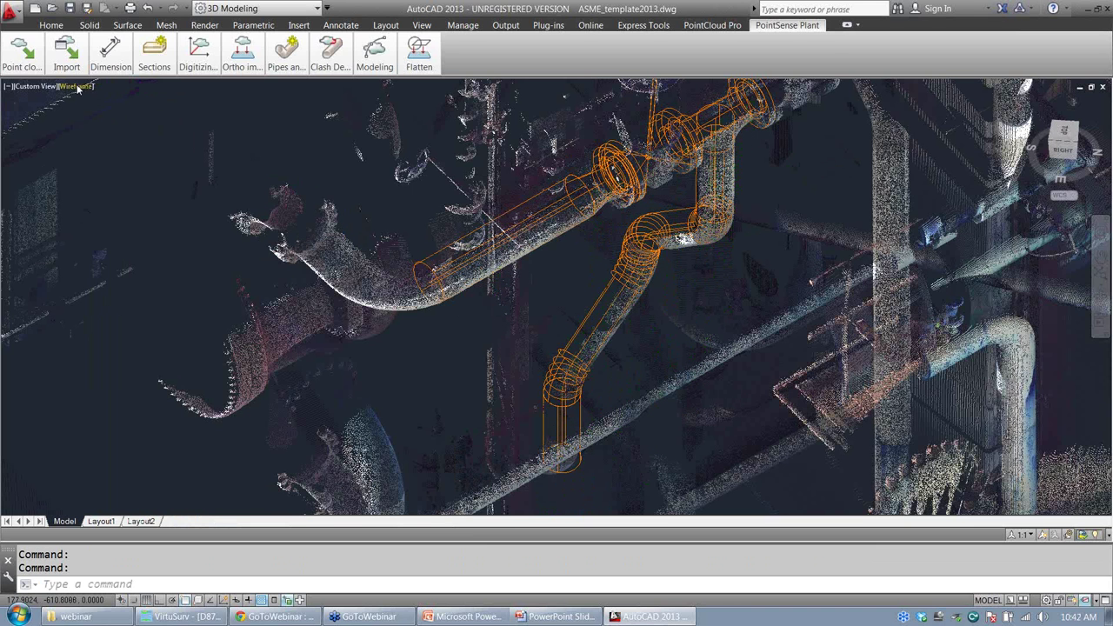
left_click(77, 86)
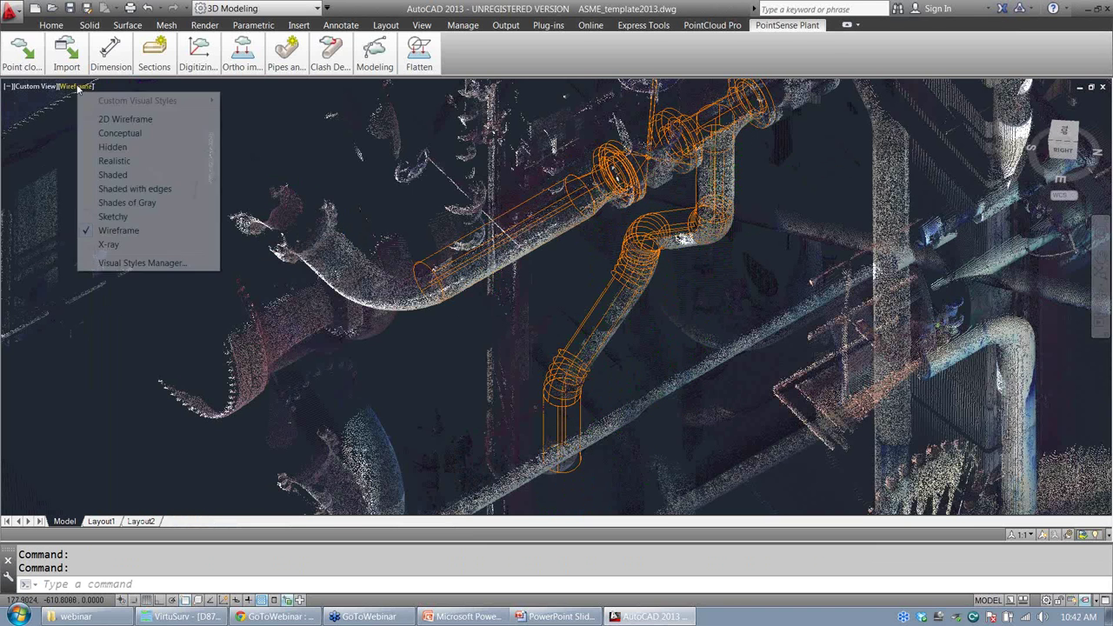
left_click(128, 163)
Step: In the Kubit Plant Model settings, set the current catalog to STEEL W-SHAPE and the active set to STEEL
mouse_move(295, 60)
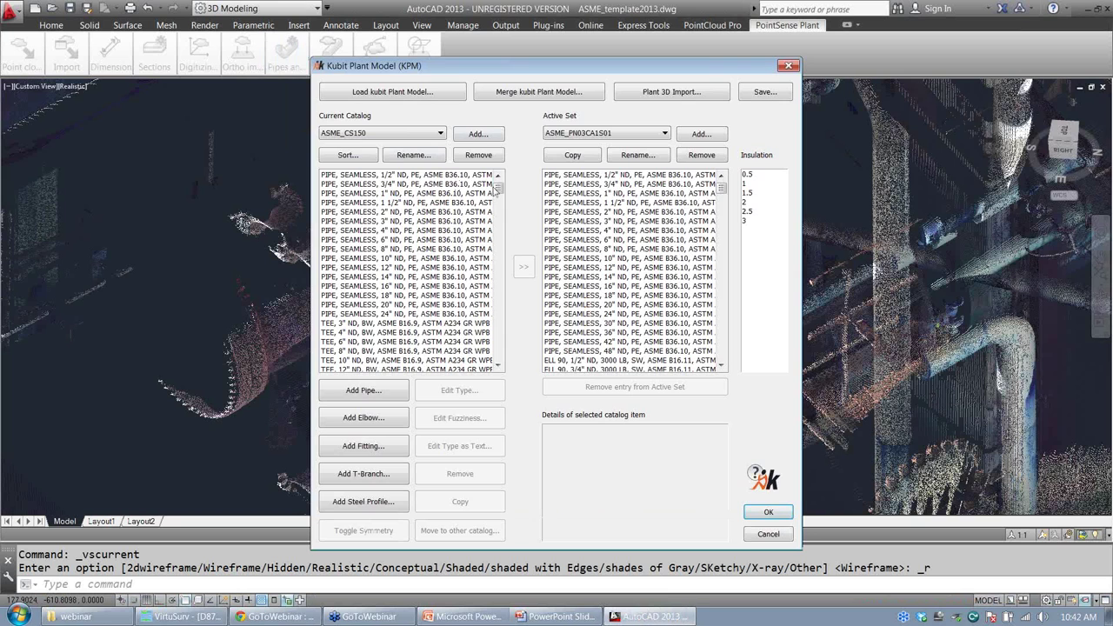
left_click(441, 133)
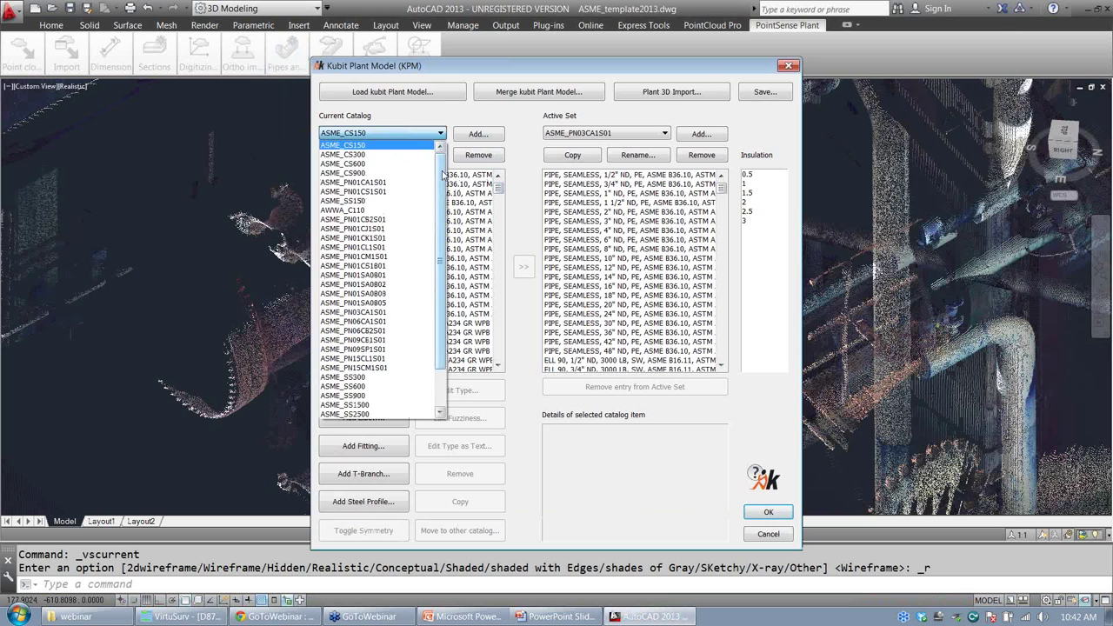
mouse_move(443, 175)
left_mouse_down()
mouse_move(444, 267)
mouse_move(452, 165)
left_mouse_up()
left_click_drag(441, 179, 443, 253)
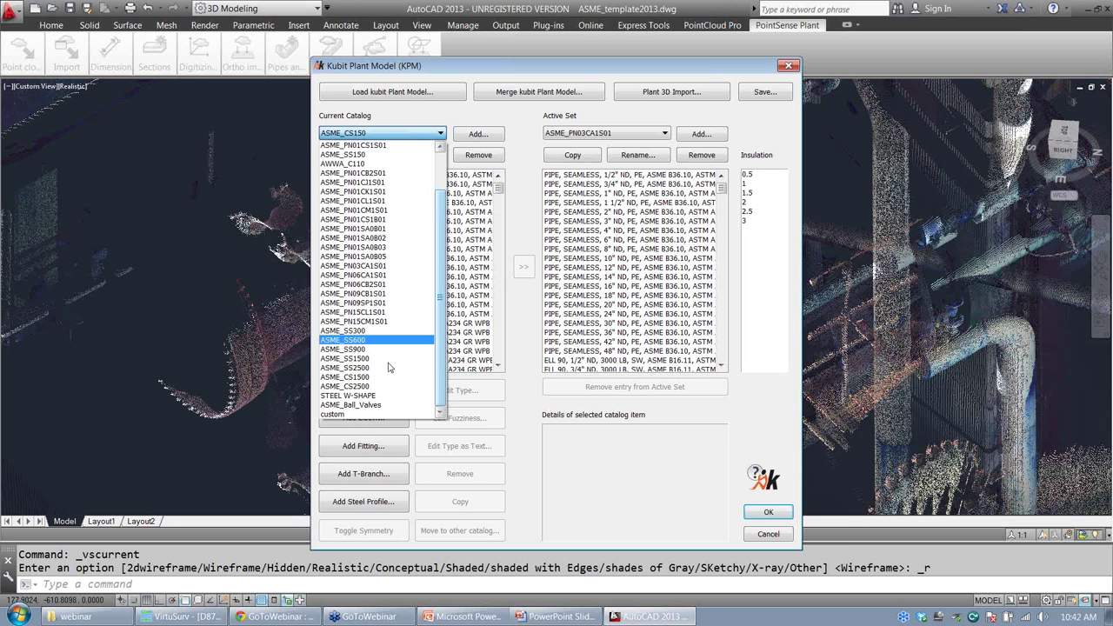
left_click(369, 397)
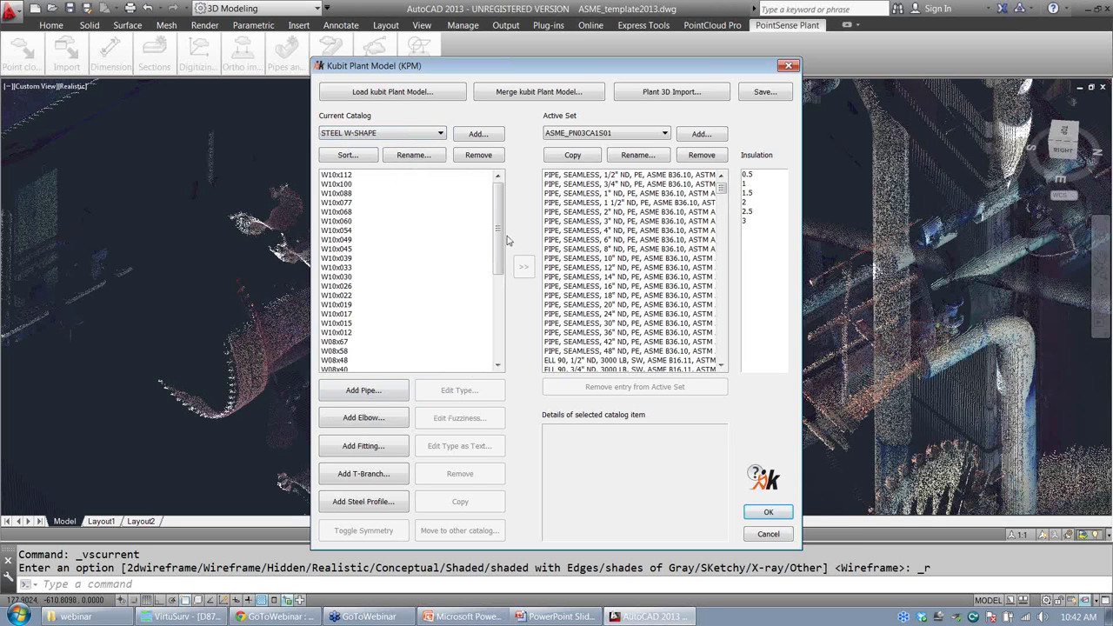
left_click(647, 136)
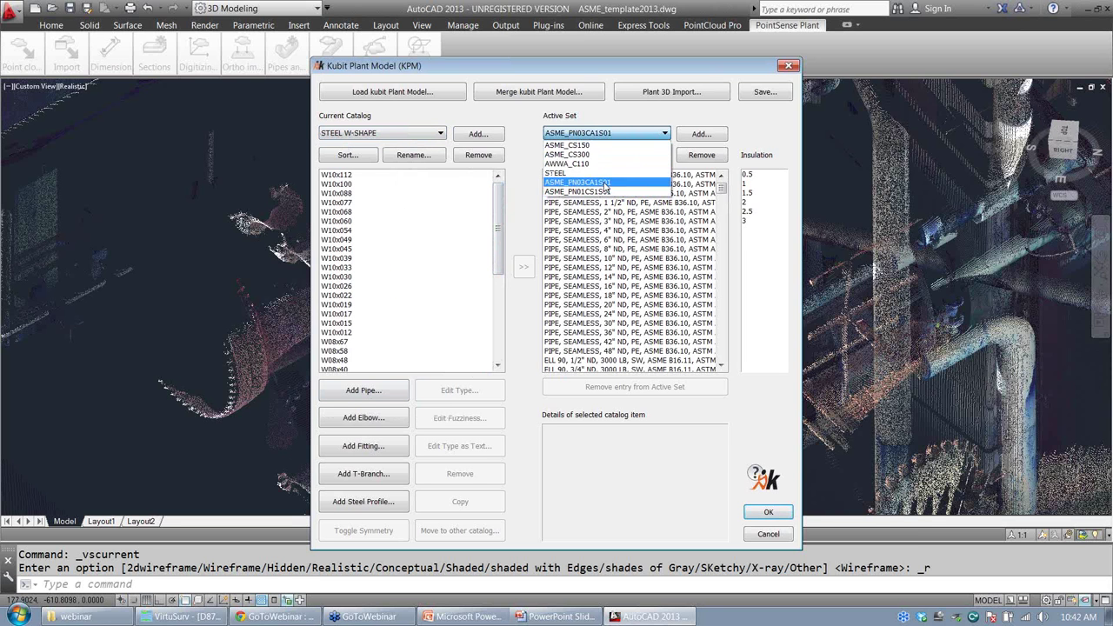
left_click(609, 173)
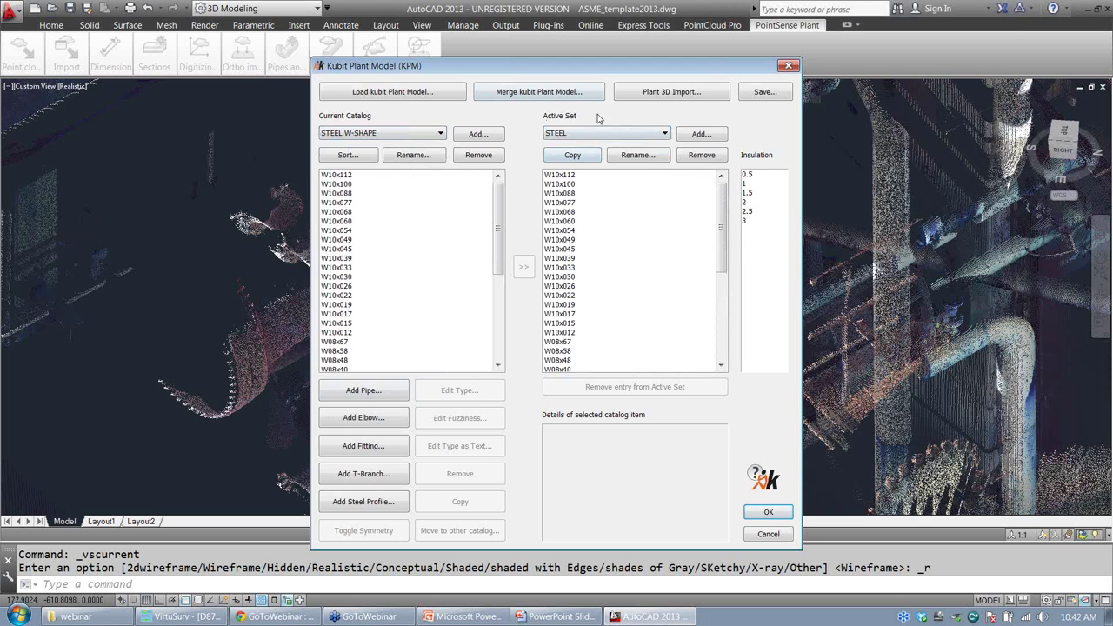
left_click_drag(722, 241, 718, 217)
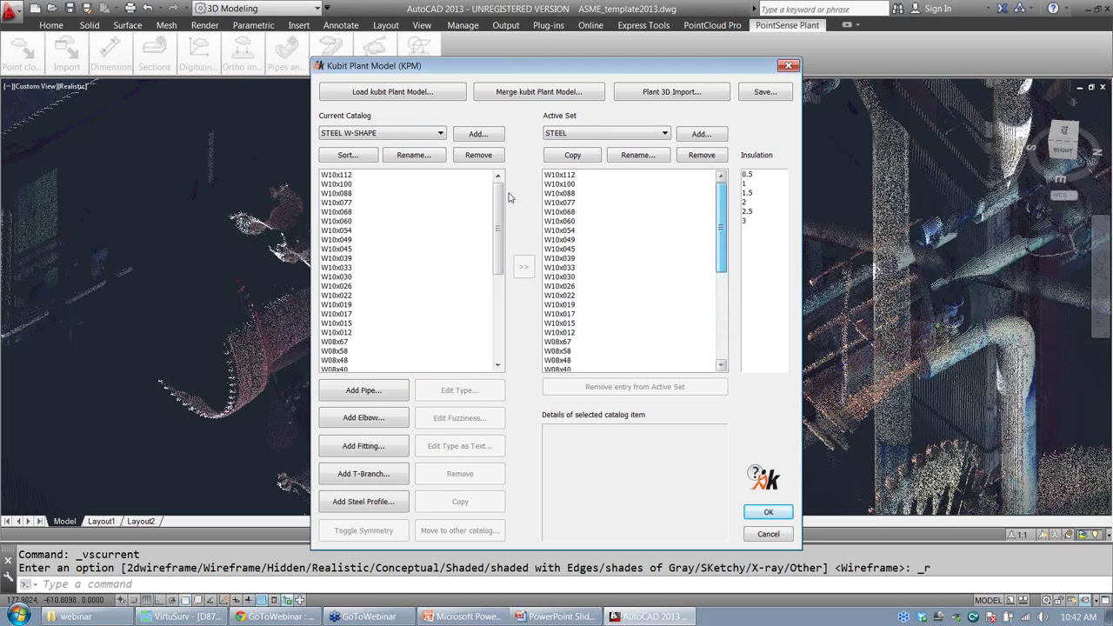
left_click(769, 513)
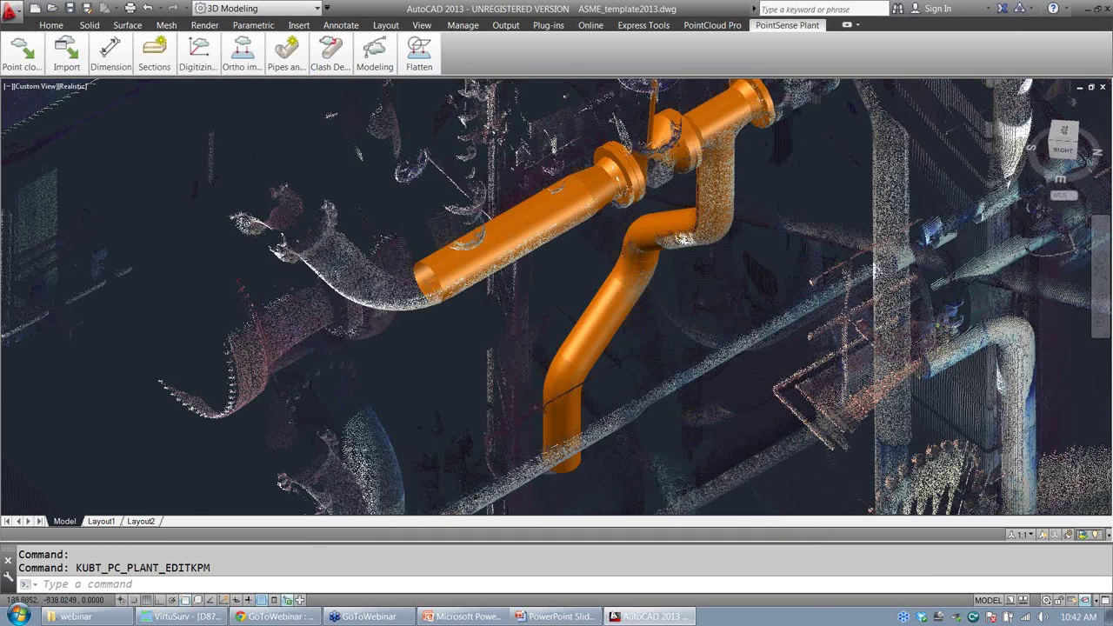
Step: Browse the steel profiles for insertion, choose W06x15 and start fitting it as a beam
scroll(423, 147, "down", 3)
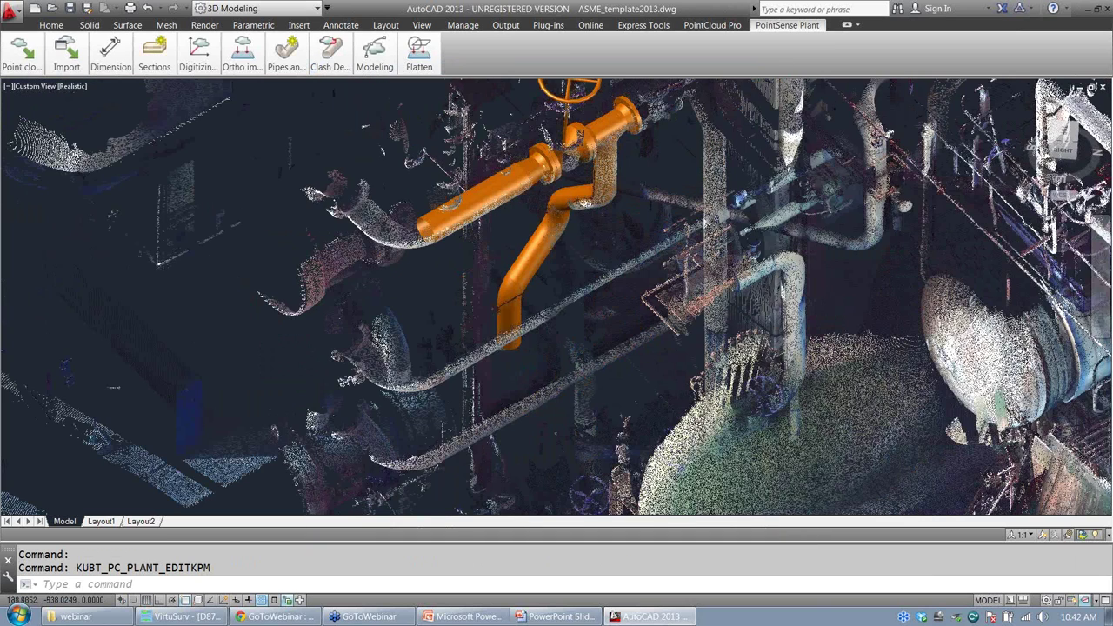
scroll(425, 126, "down", 2)
left_click(289, 57)
left_click(381, 108)
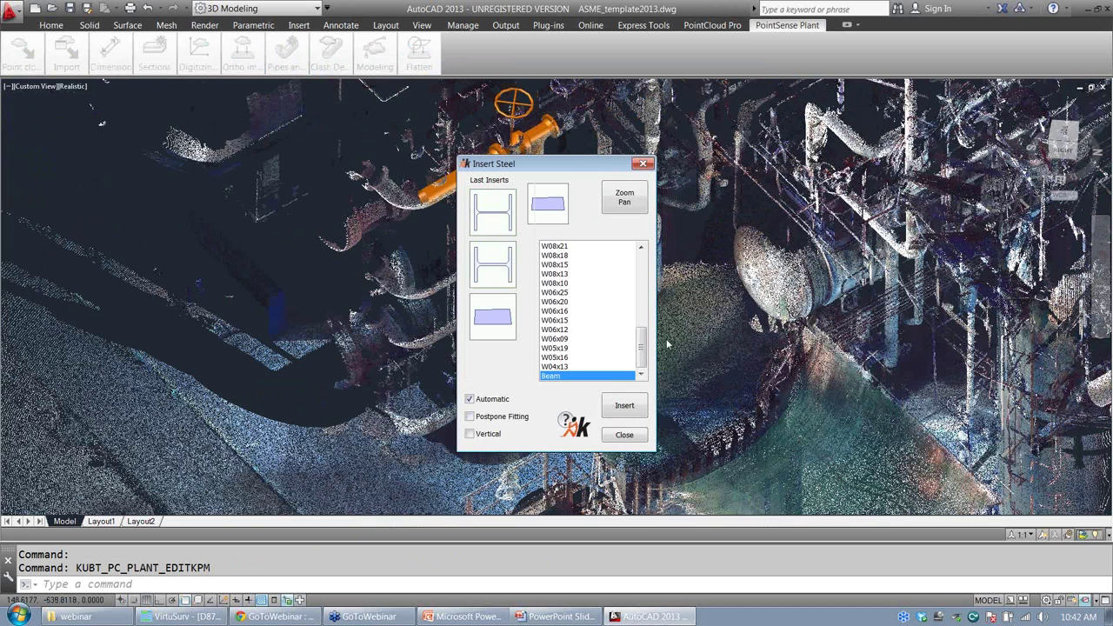
left_click_drag(642, 336, 642, 261)
left_click(553, 247)
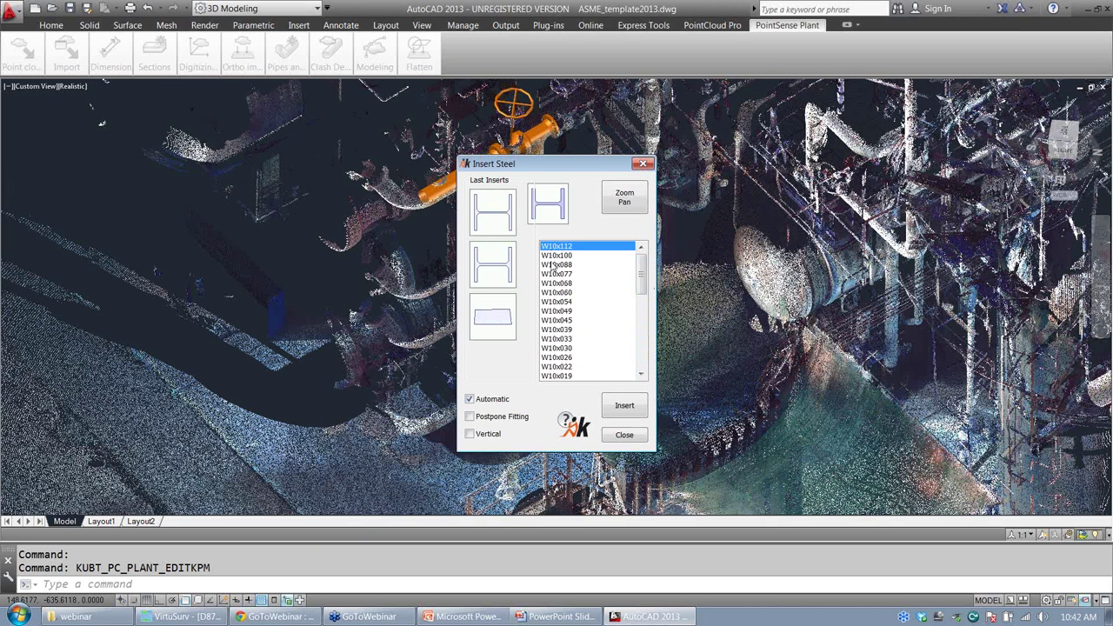
left_click(558, 293)
left_click(562, 340)
left_click(566, 366)
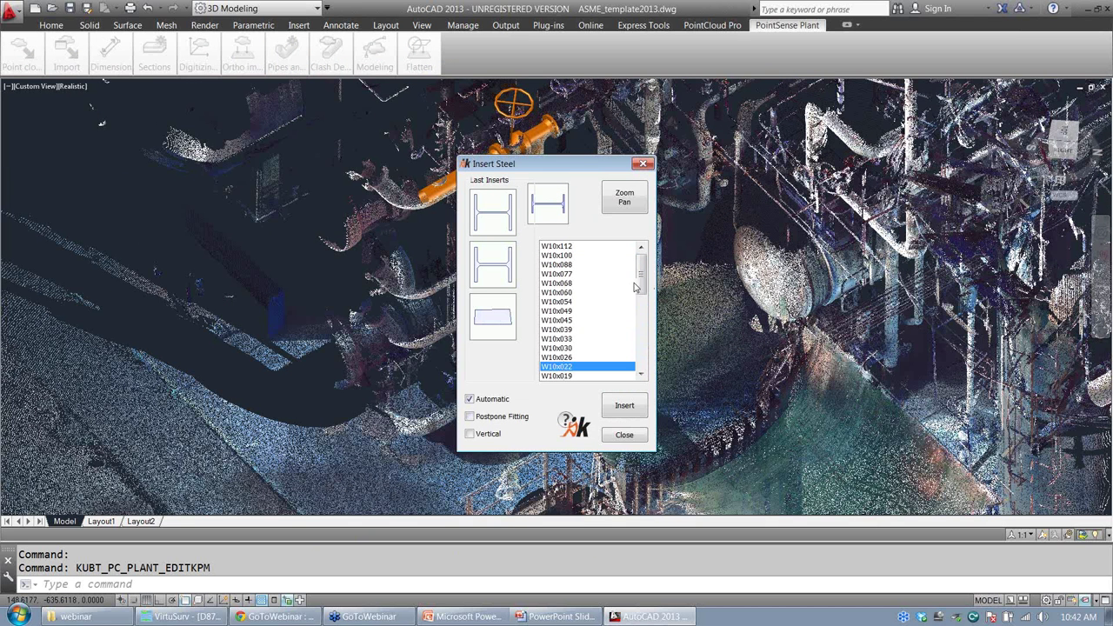
left_click_drag(640, 286, 643, 351)
left_click(554, 341)
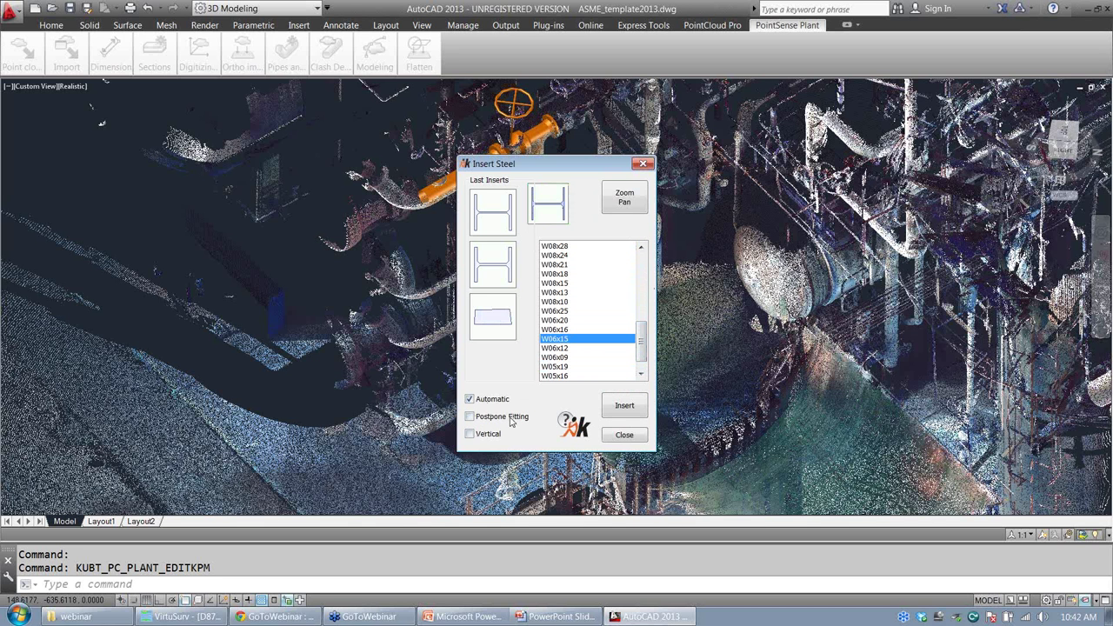
left_click(548, 204)
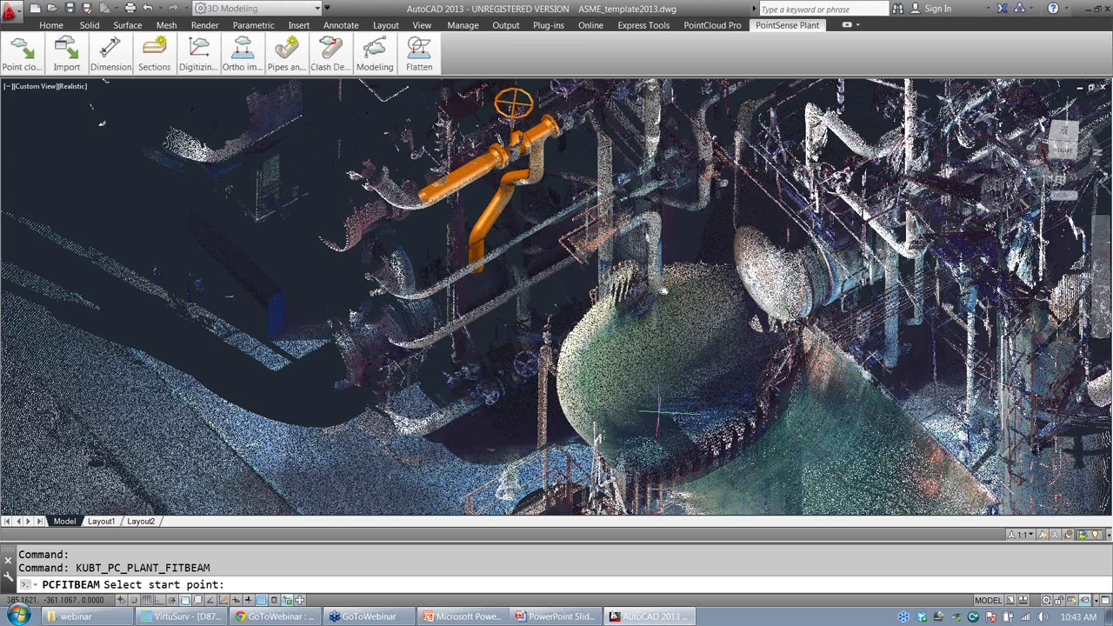
Step: Switch to VirtuSurv and pick the beam's start and end points on the steel column near the white truck in D8708_Scan_001
middle_click_drag(659, 413, 655, 247)
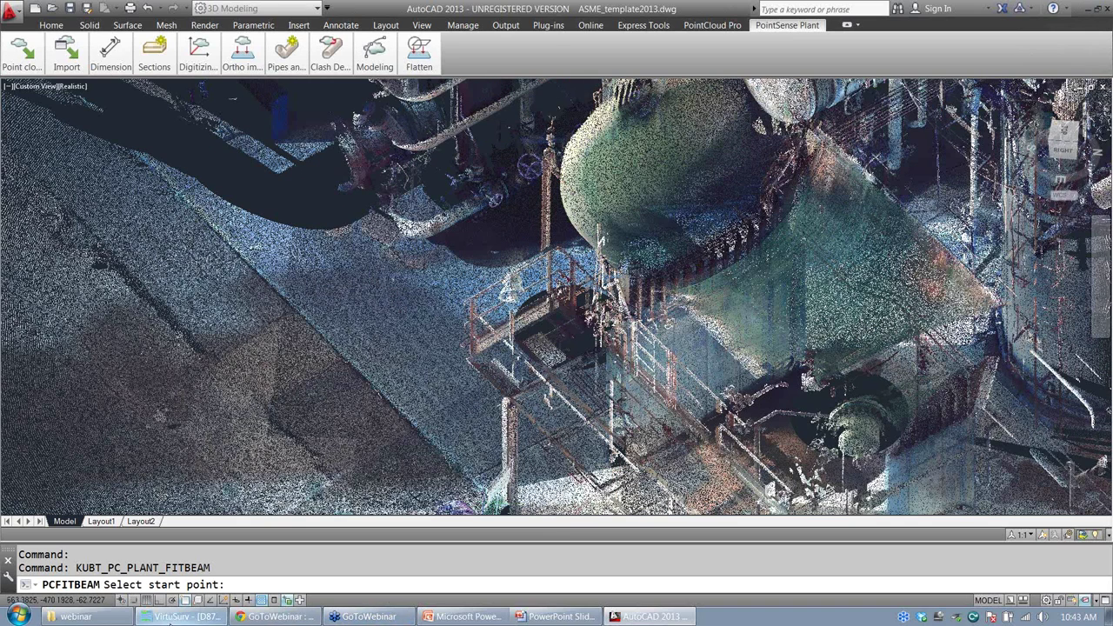
left_click(174, 618)
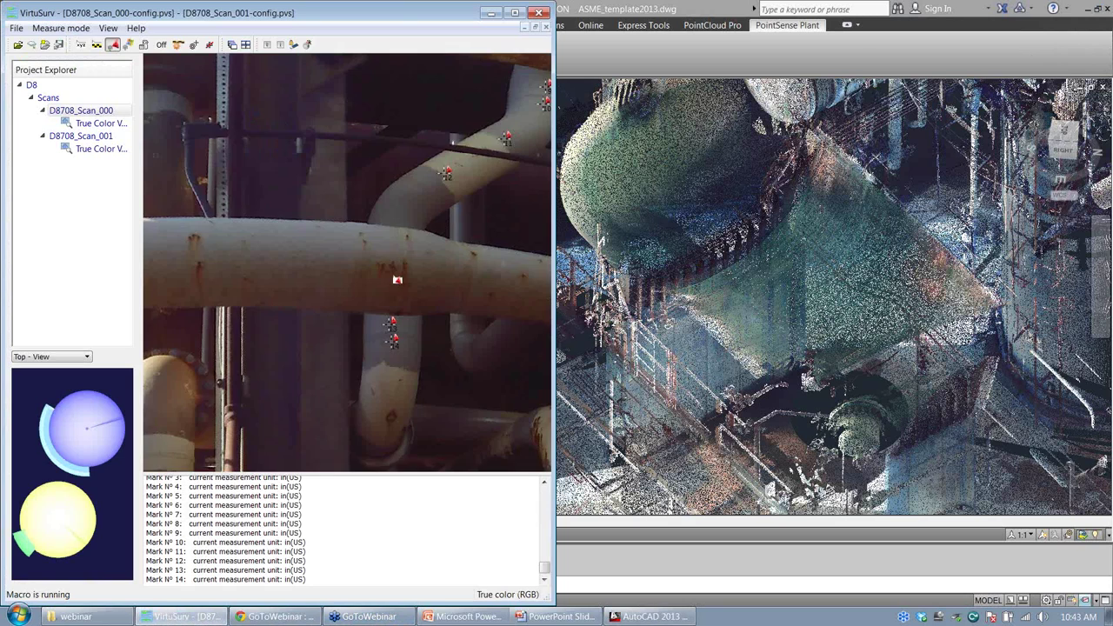
scroll(398, 280, "down", 5)
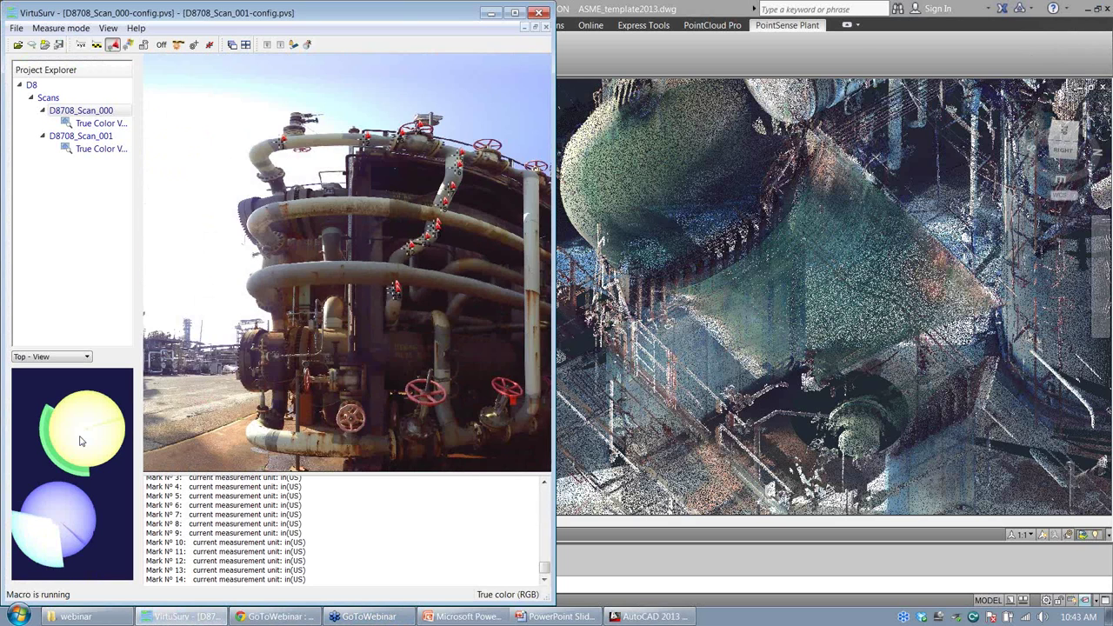
left_click(80, 441)
left_click_drag(394, 334, 110, 323)
left_click_drag(479, 319, 452, 318)
left_click_drag(366, 313, 82, 313)
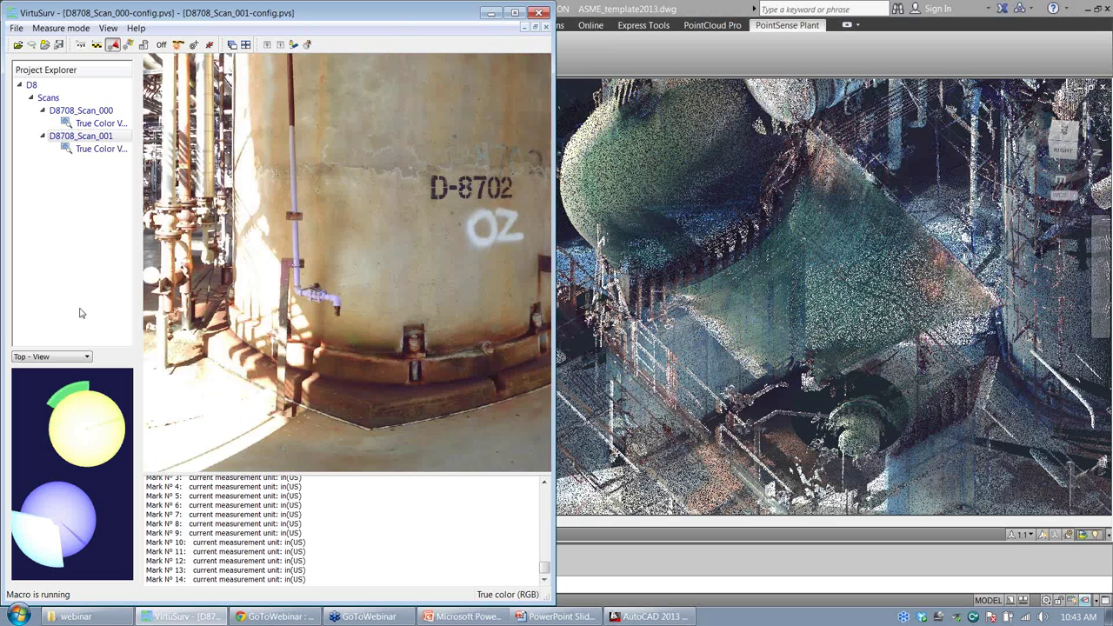
left_click_drag(418, 282, 173, 271)
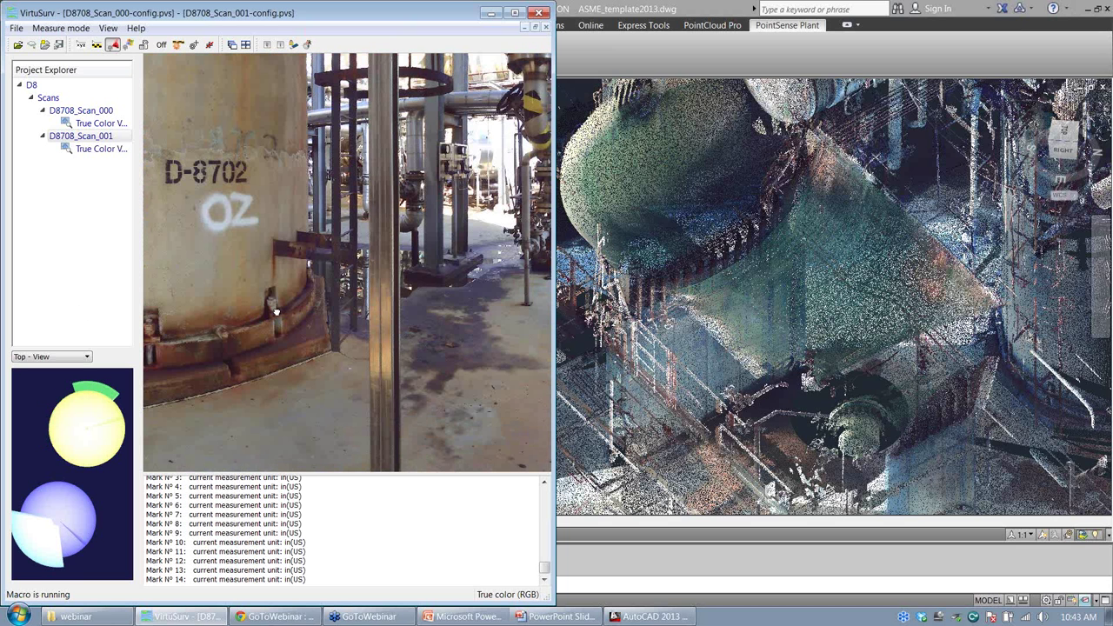
left_click_drag(401, 266, 870, 233)
left_click(358, 267)
scroll(238, 226, "up", 3)
scroll(249, 223, "up", 3)
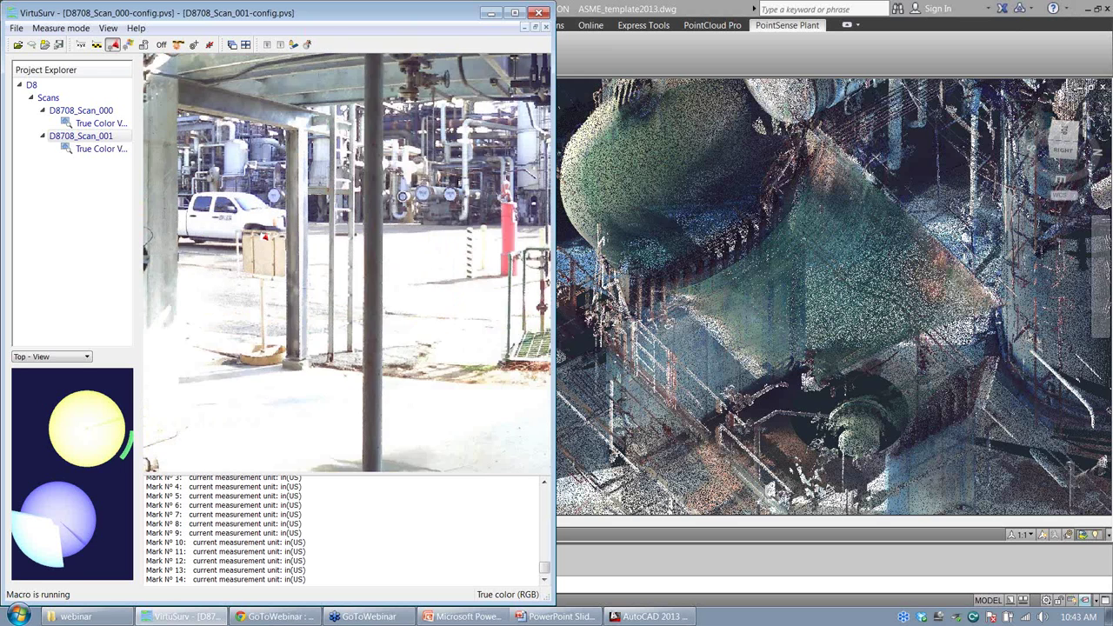
left_click(311, 297)
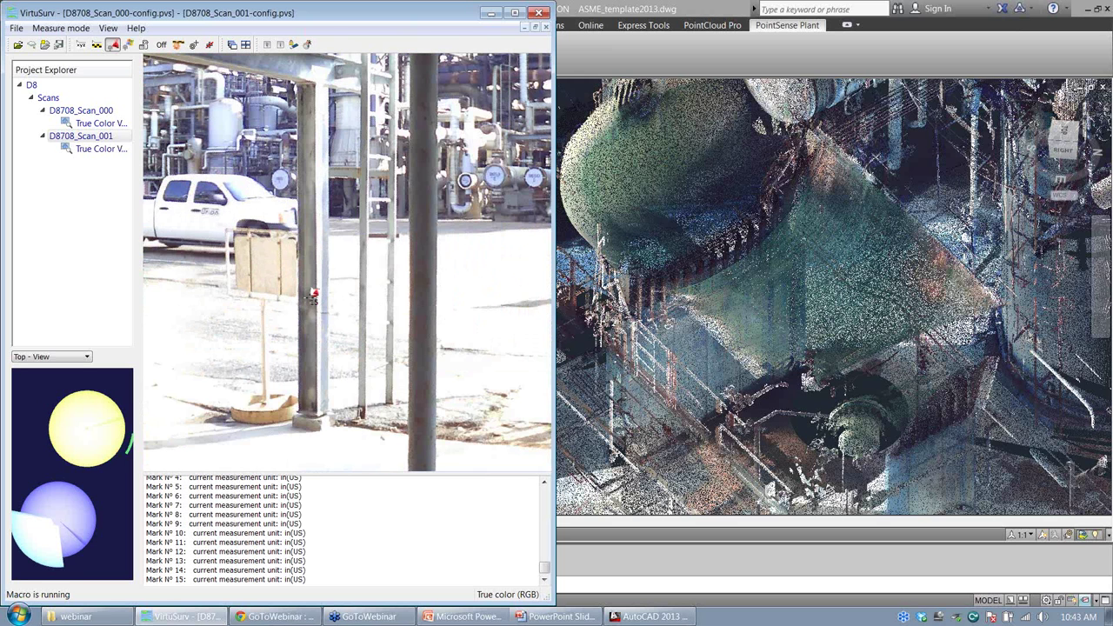
left_click(323, 178)
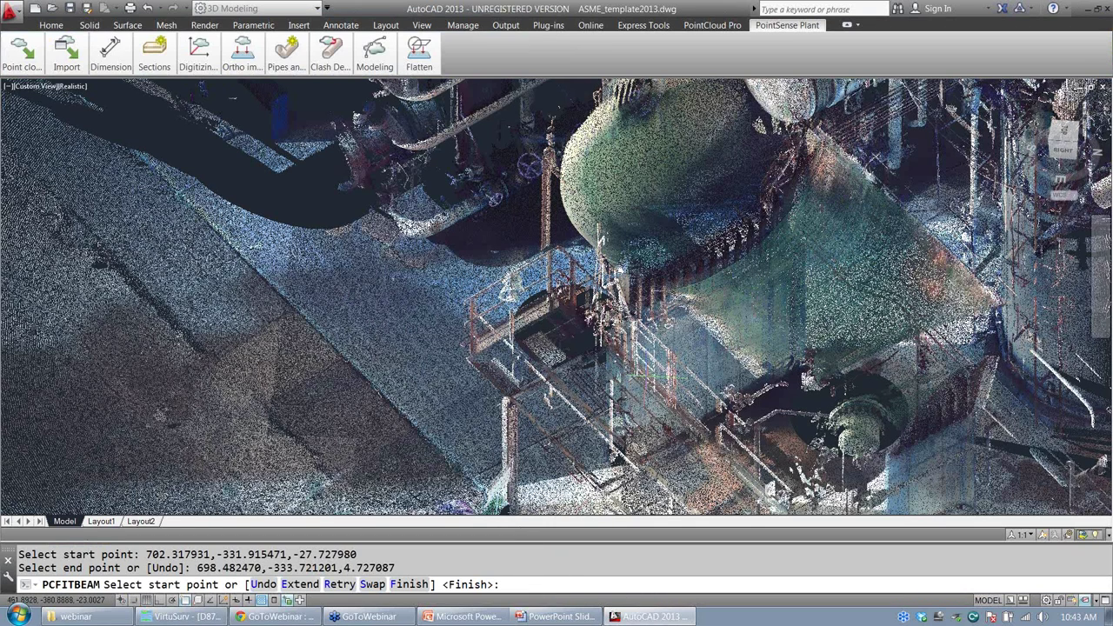
Step: Extend the fitted column up to the overhead beam by picking a point on that beam in VirtuSurv's D8708_Scan_001
middle_click_drag(645, 378, 596, 201)
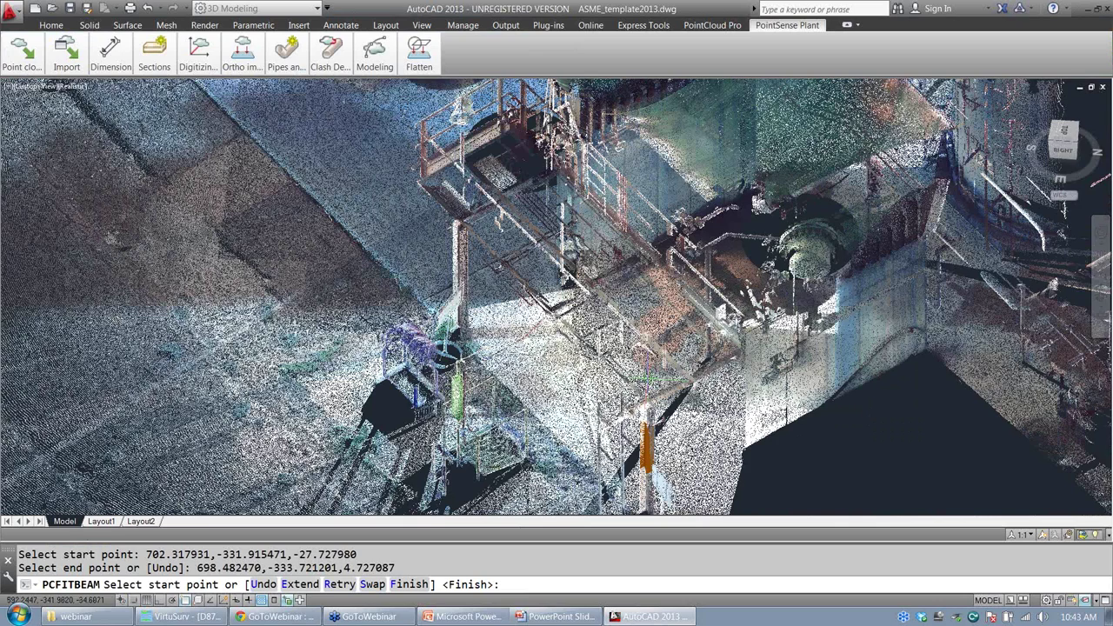
scroll(625, 481, "up", 3)
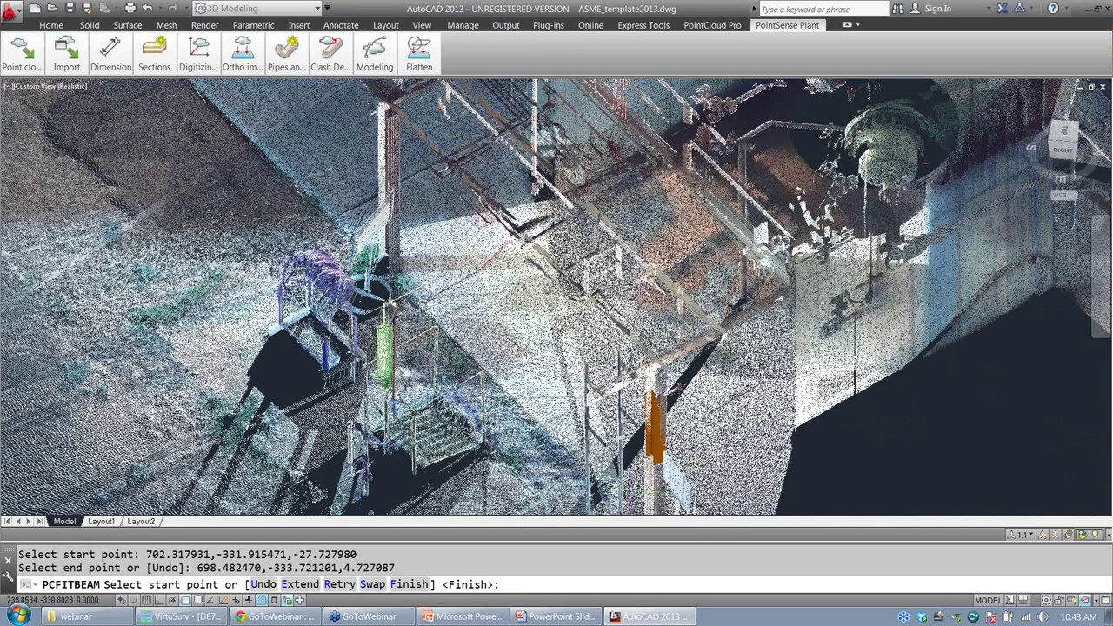
type("e")
key("Return")
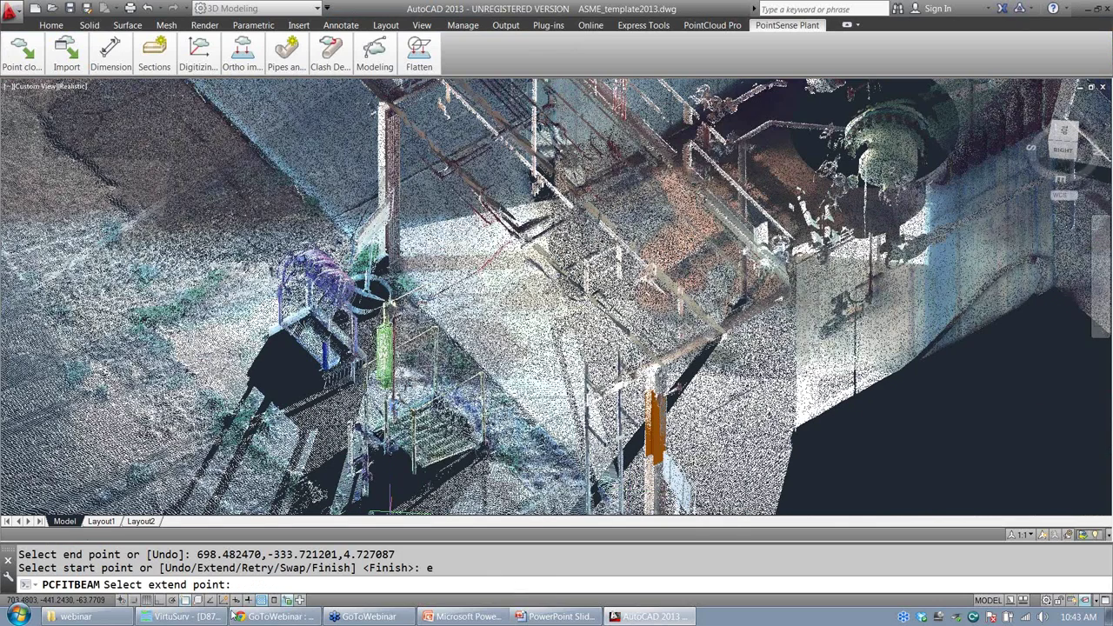
left_click(179, 617)
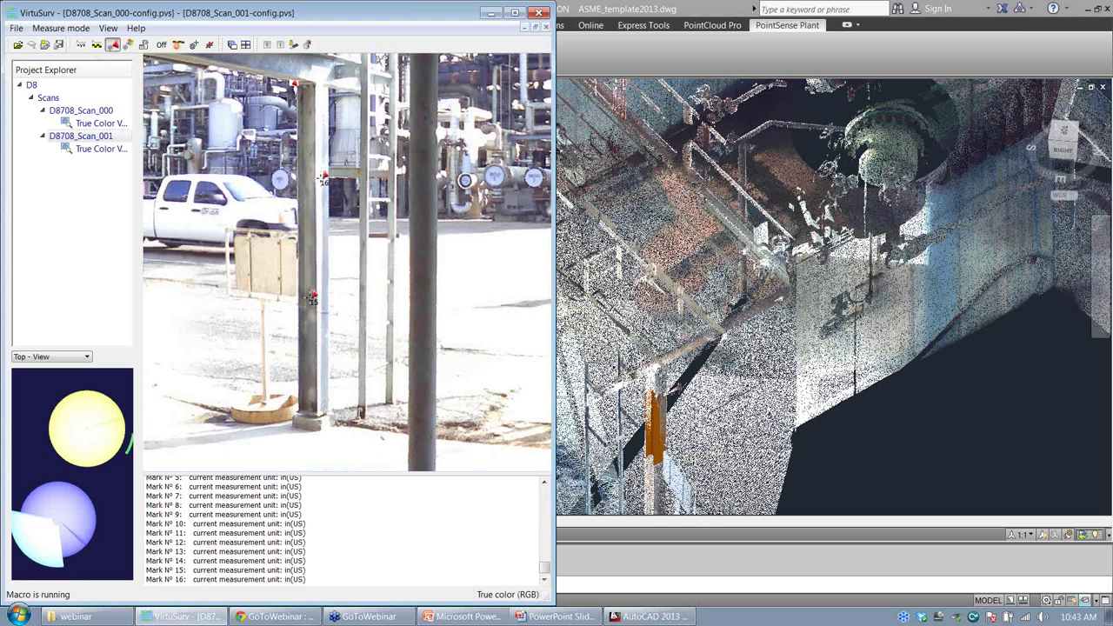
left_click(294, 84)
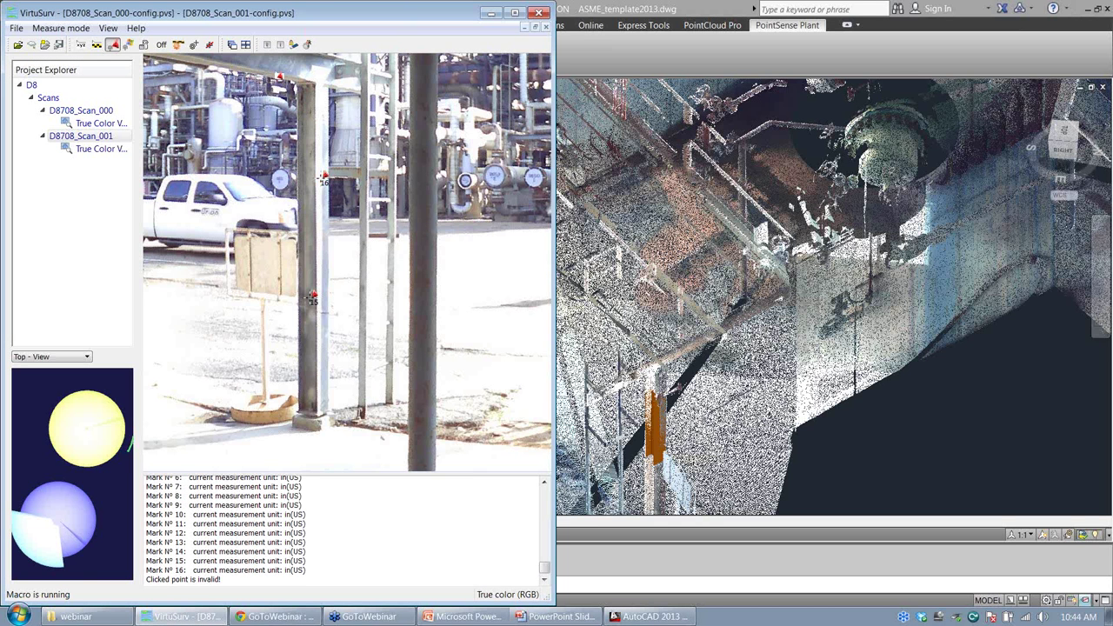
scroll(279, 77, "up", 5)
left_click(273, 82)
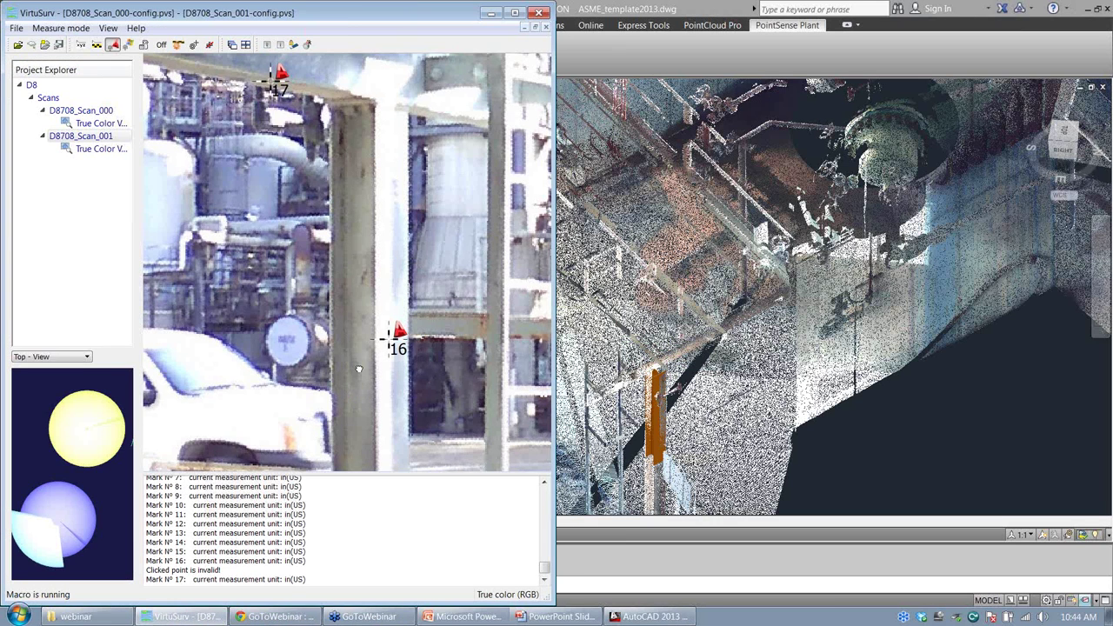
Step: Extend the column down to its concrete footing by picking a point at the column's base in the scan
middle_click_drag(360, 369, 344, 26)
middle_click_drag(345, 343, 353, 136)
left_click(343, 345)
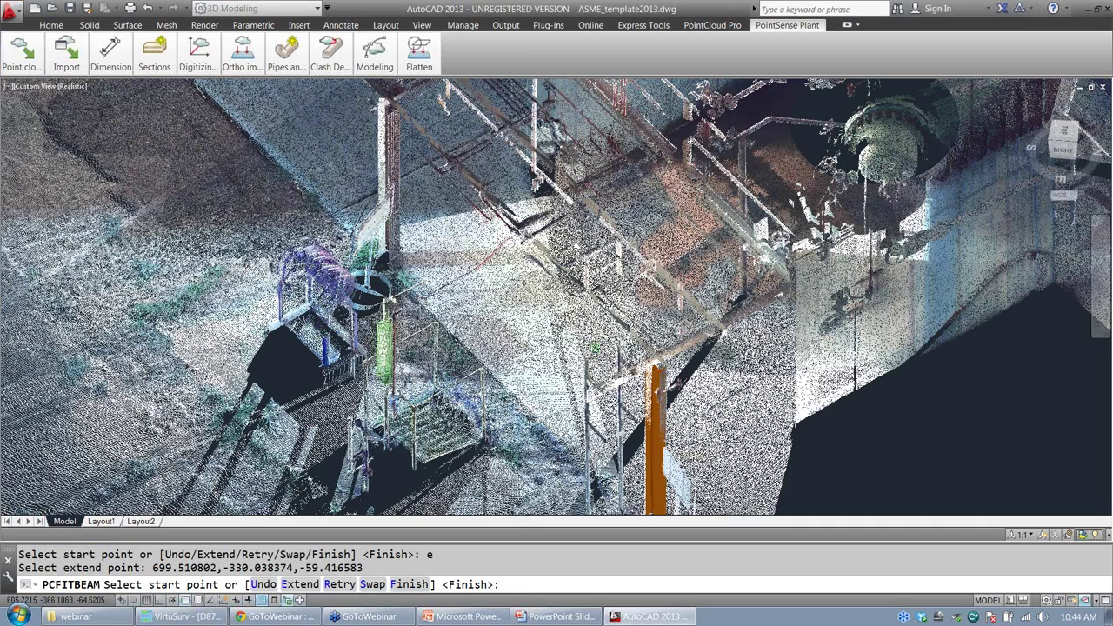
Step: Swap the fitted column's steel profile for W06x25
type("s")
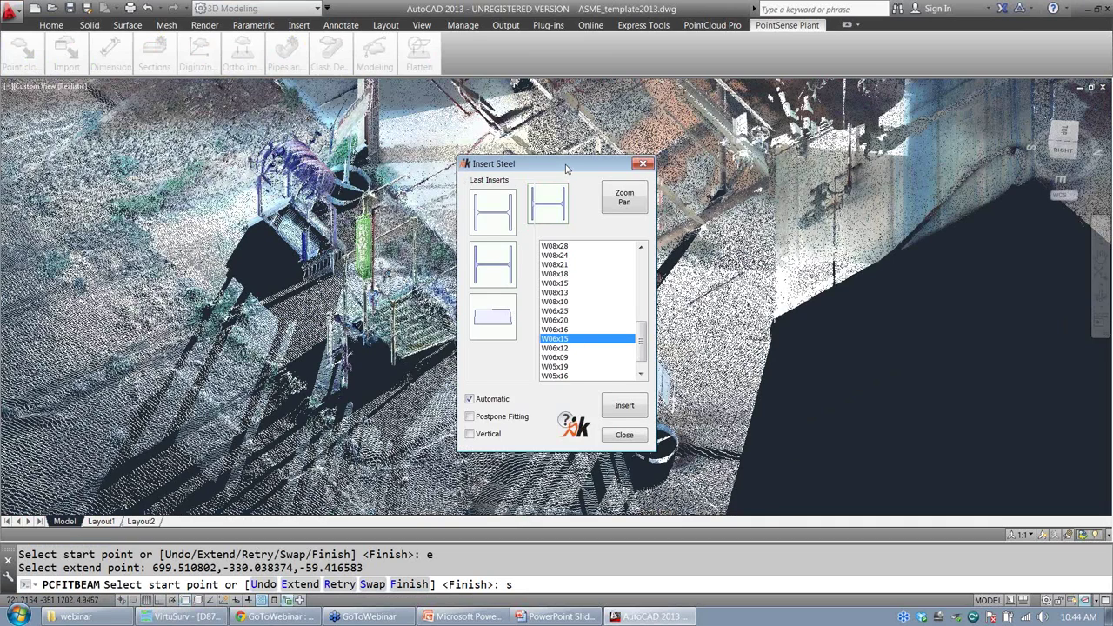
left_click_drag(566, 168, 447, 153)
mouse_move(521, 331)
left_mouse_down()
mouse_move(520, 302)
mouse_move(519, 320)
left_mouse_up()
left_click(435, 333)
left_click(436, 307)
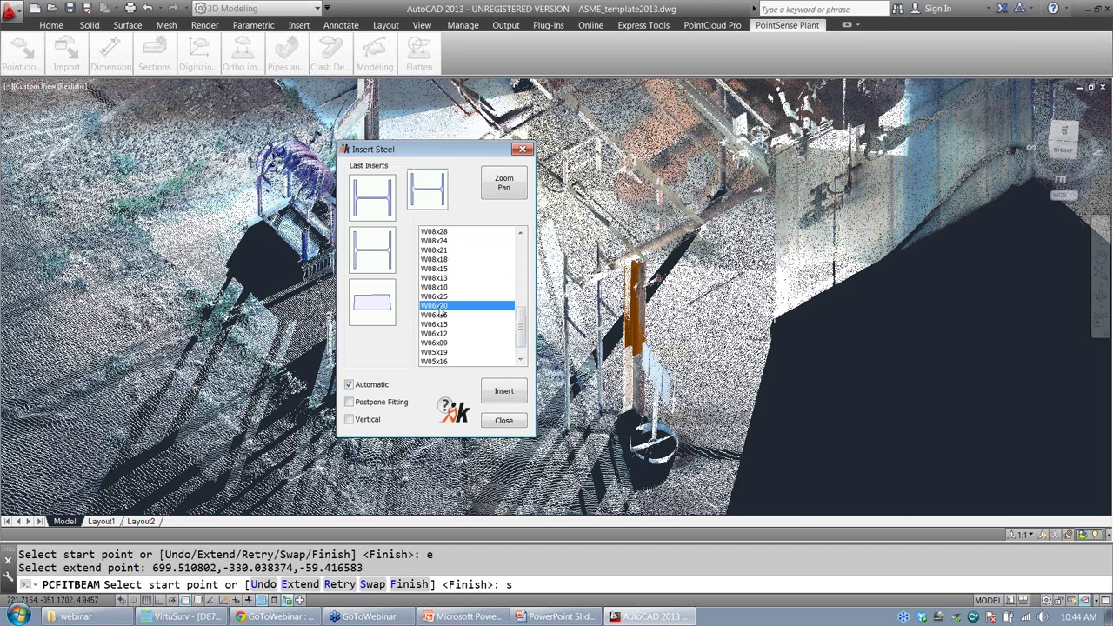
left_click(442, 297)
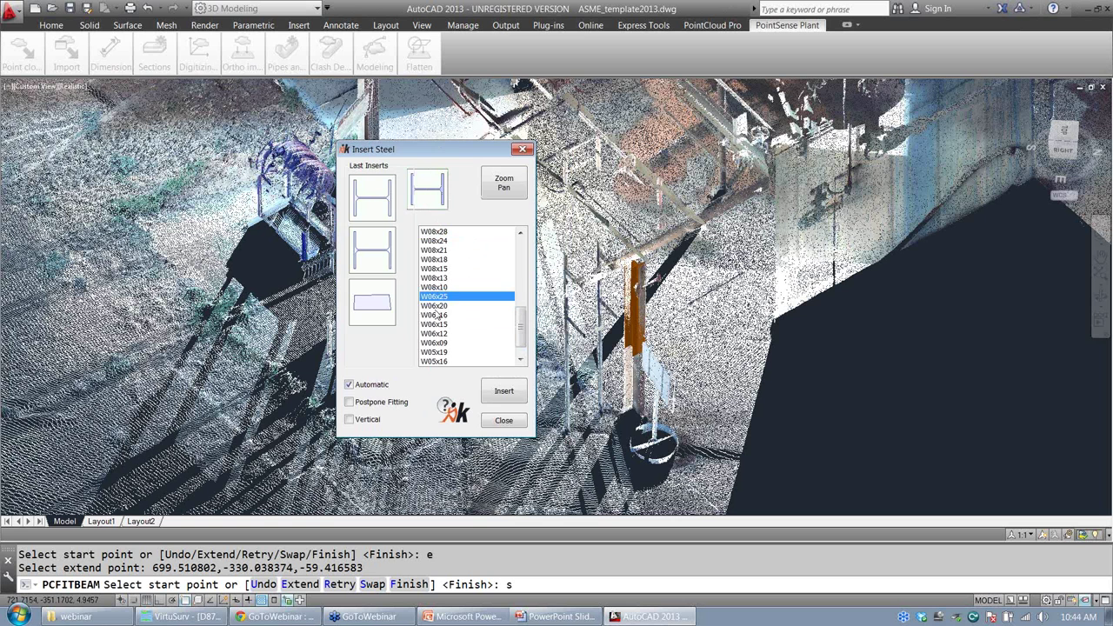
left_click(505, 391)
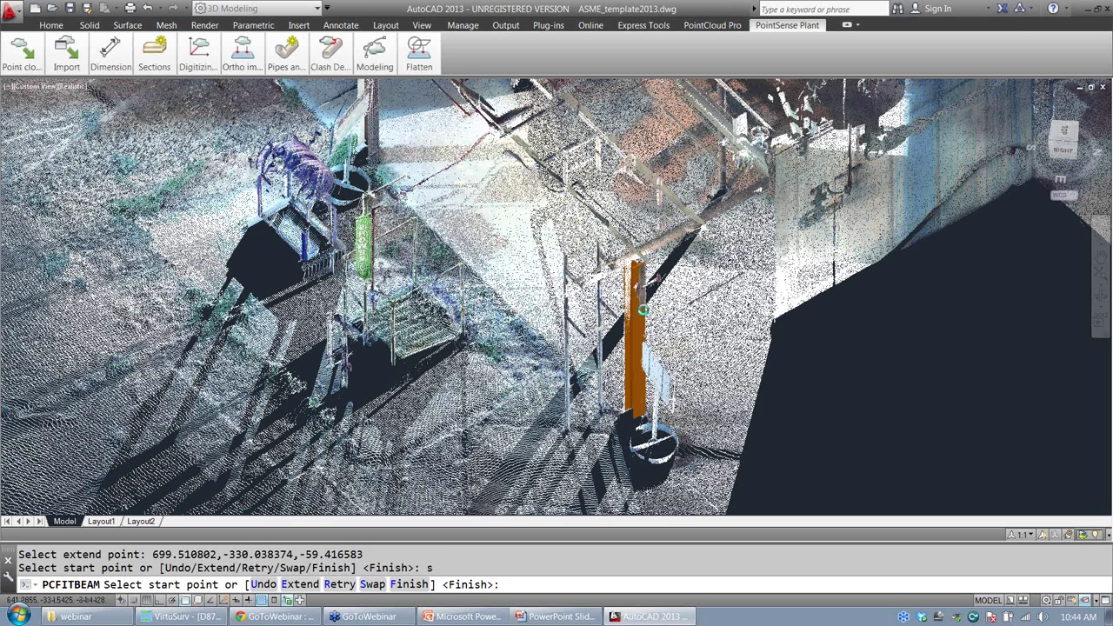
Step: Fit a horizontal beam by picking its start and end points on the overhead steel beam above the white truck in VirtuSurv
middle_click_drag(643, 310, 648, 283, "shift")
key("alt+Tab")
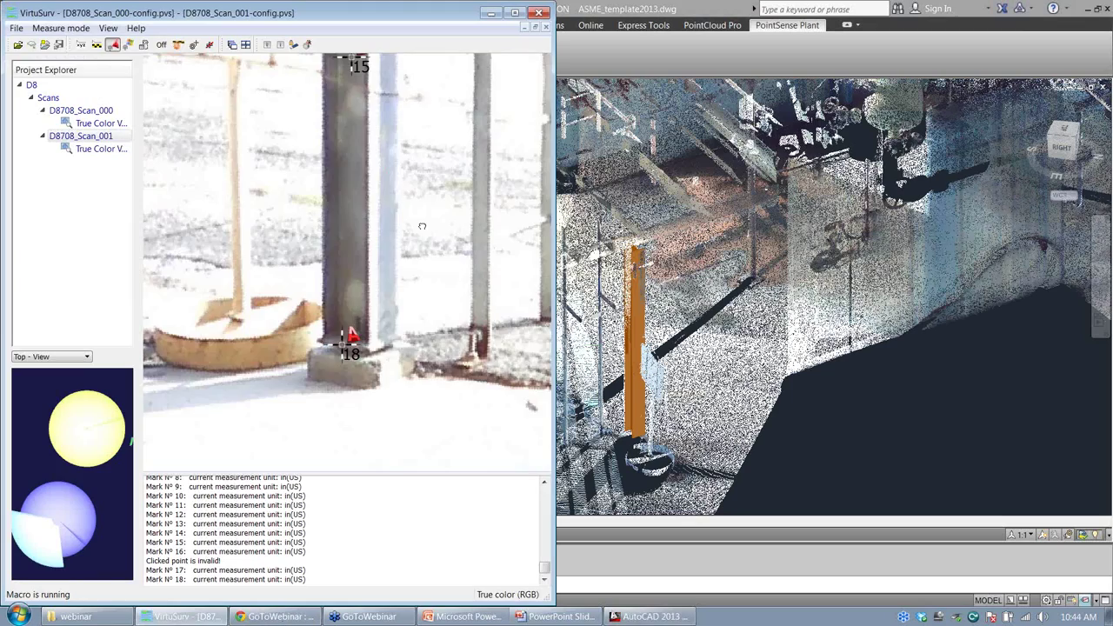
left_click_drag(427, 239, 501, 340)
scroll(502, 340, "down", 3)
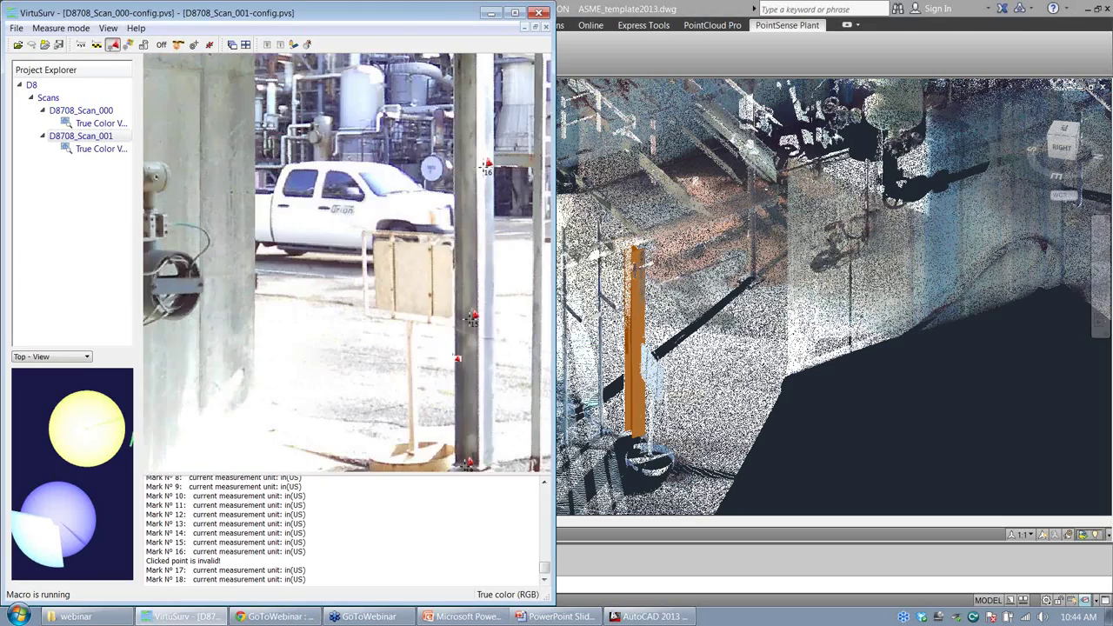
scroll(470, 318, "down", 3)
left_click(415, 143)
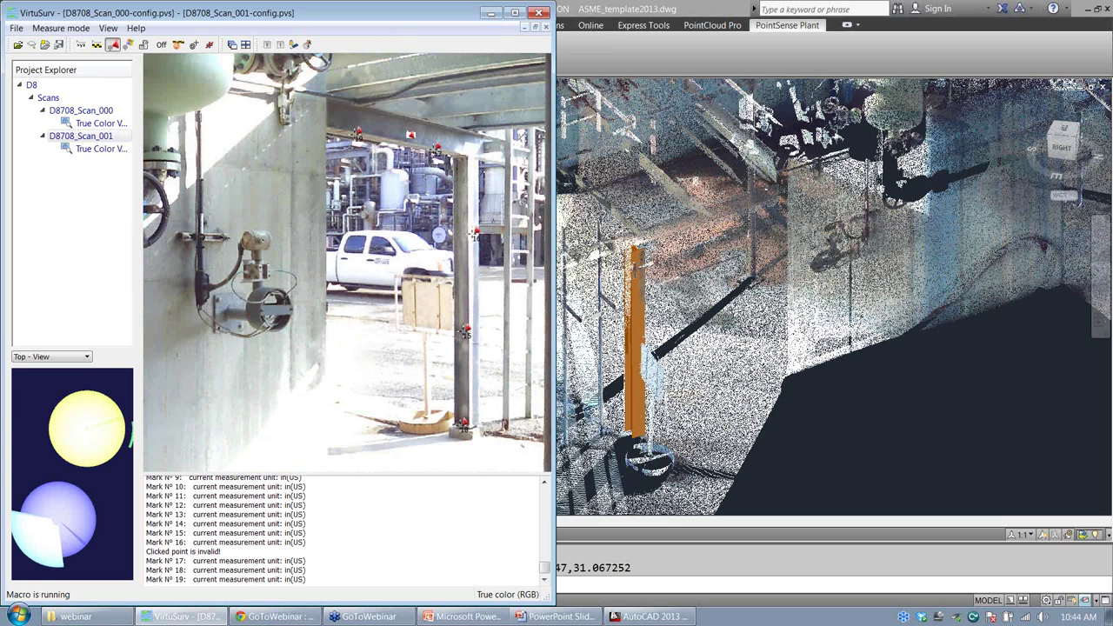
left_click(415, 141)
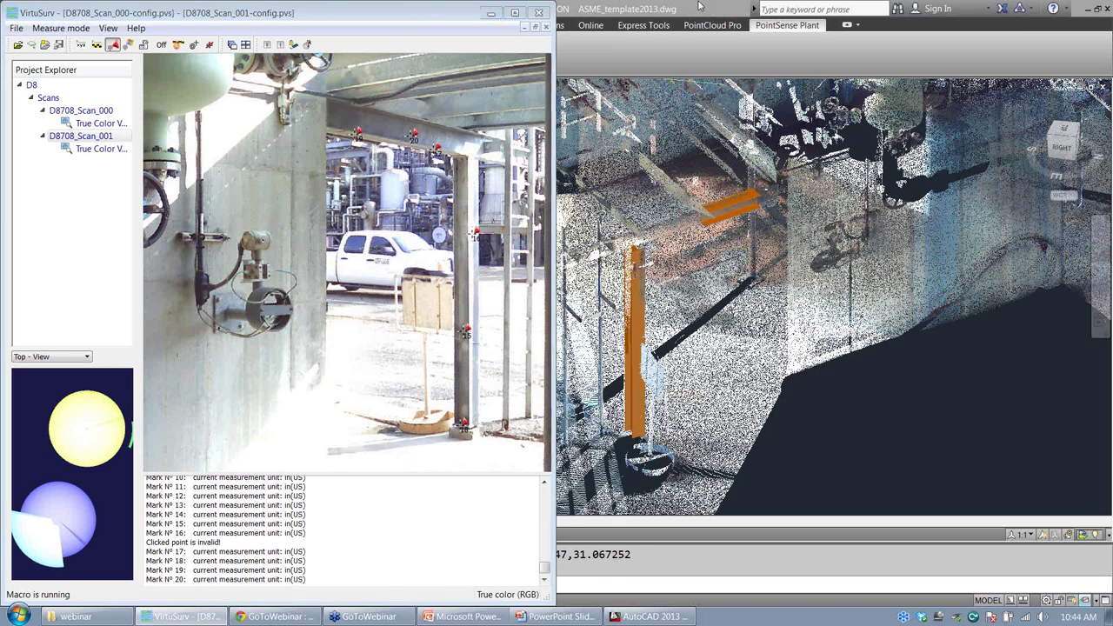
Step: Extend the horizontal beam past the column to a picked point on its far end in VirtuSurv, and finish the beam fitting in AutoCAD
type("e")
key("Return")
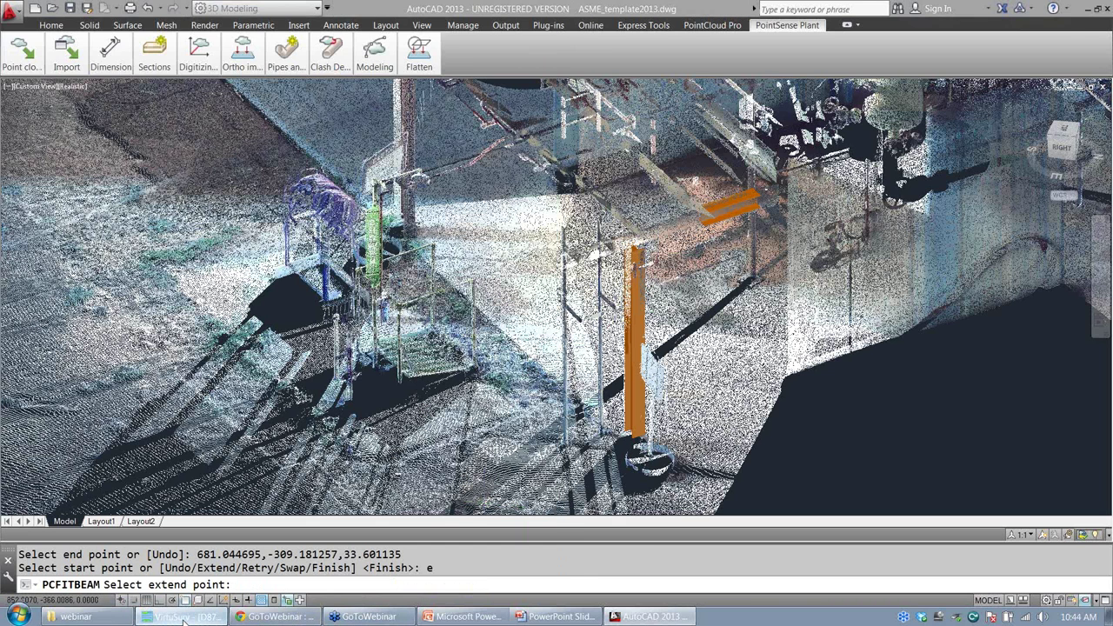
left_click(183, 616)
left_click(502, 159)
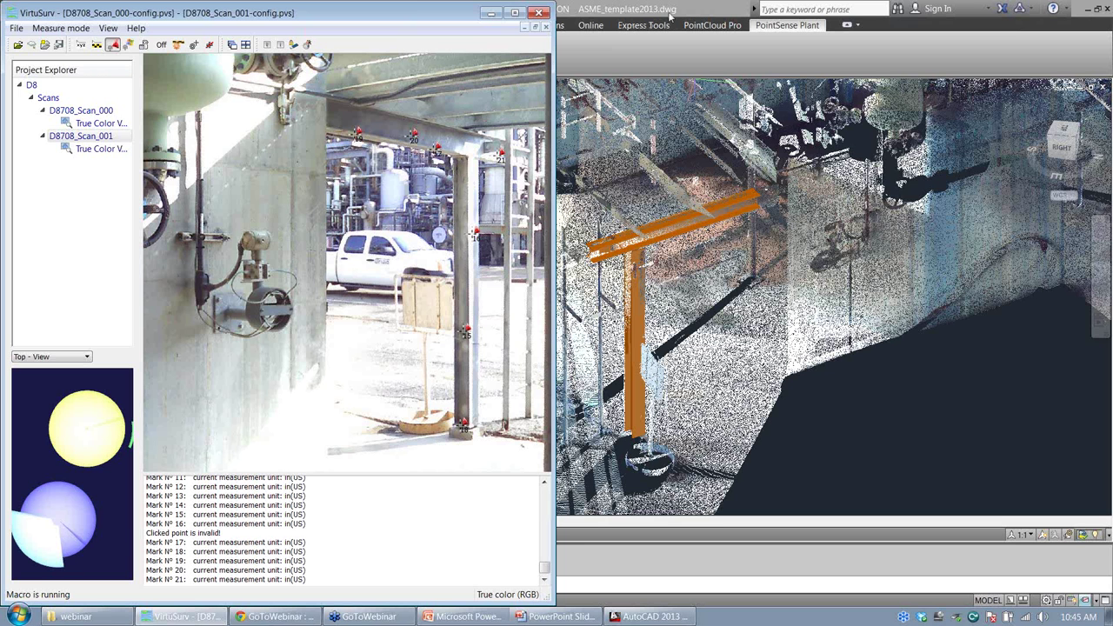
left_click(705, 7)
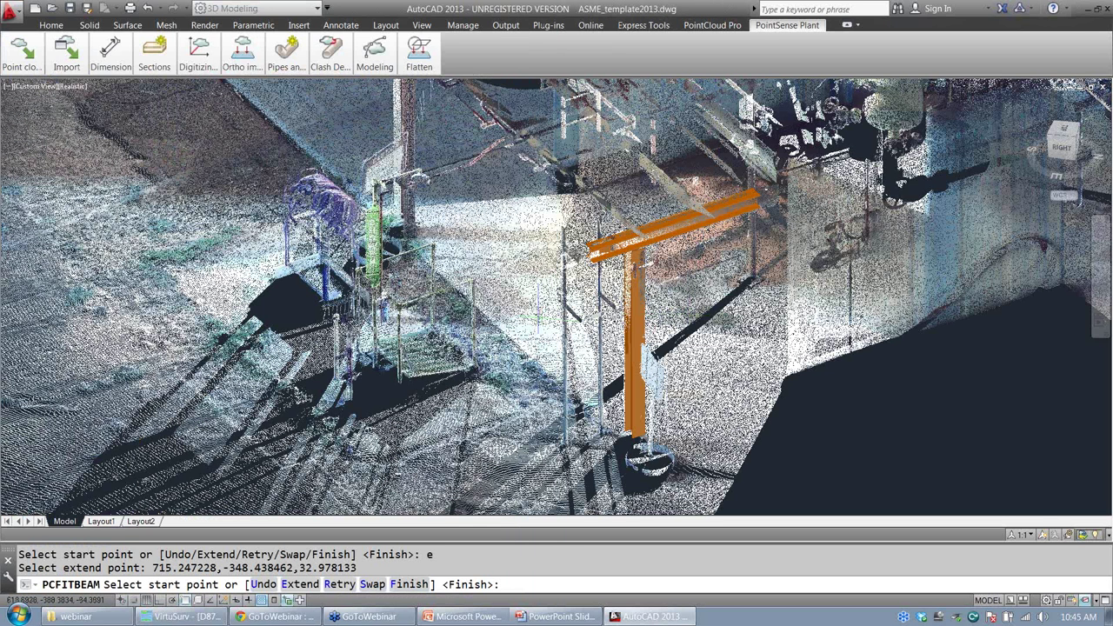
key("Return")
left_click(513, 422)
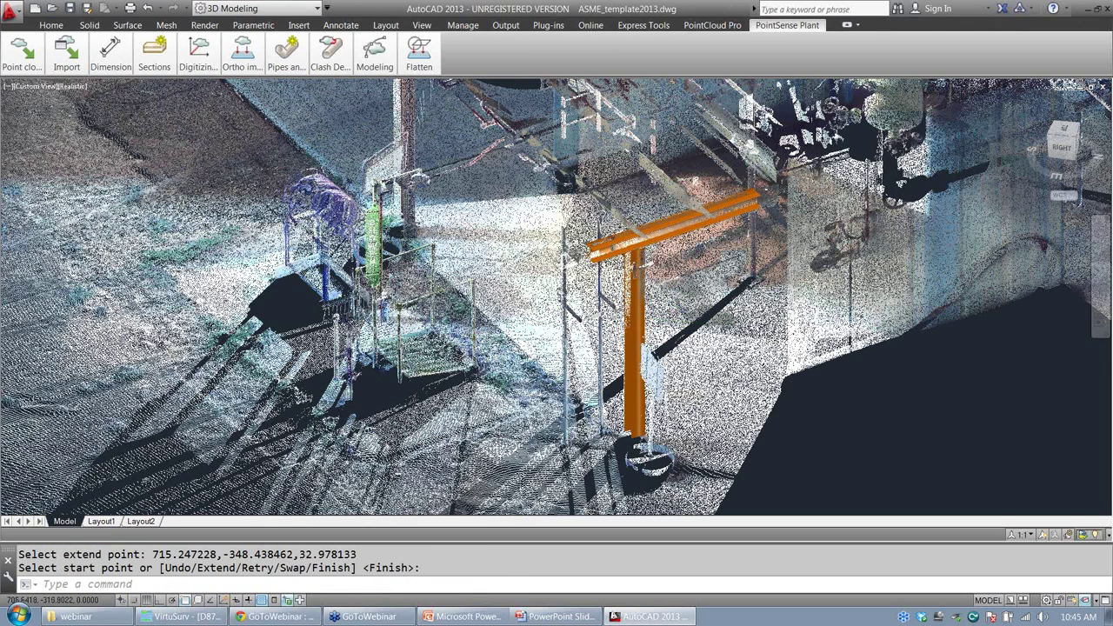
Step: Examine the fitted steel in the AutoCAD model and the steel column near tank D-8702 in the VirtuSurv scan panorama
scroll(671, 334, "down", 3)
middle_click_drag(939, 96, 546, 366, "shift")
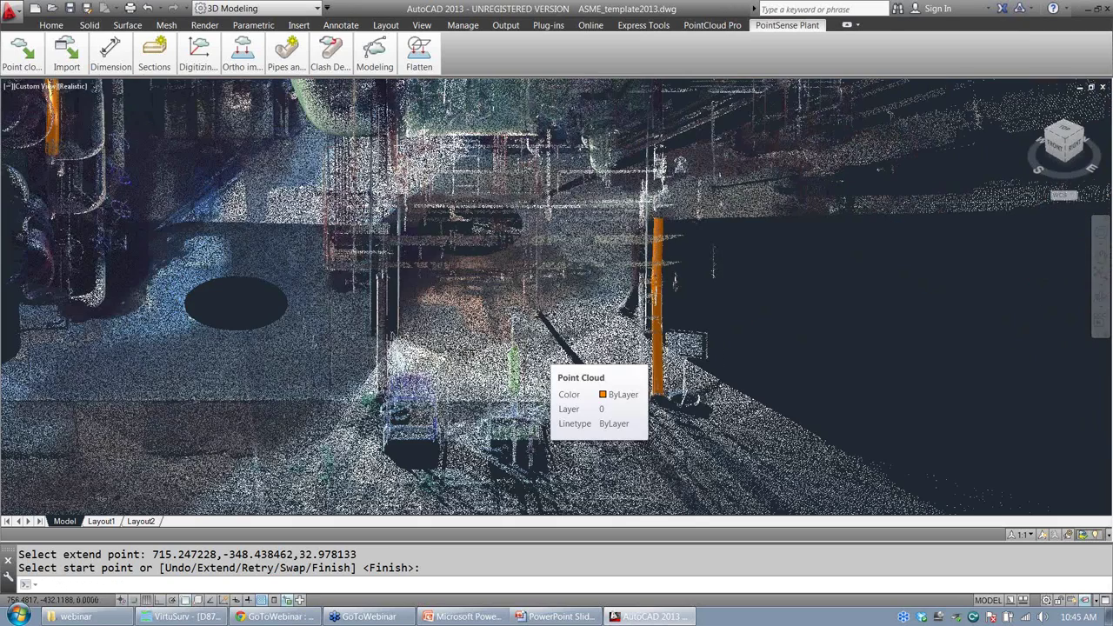
key("Return")
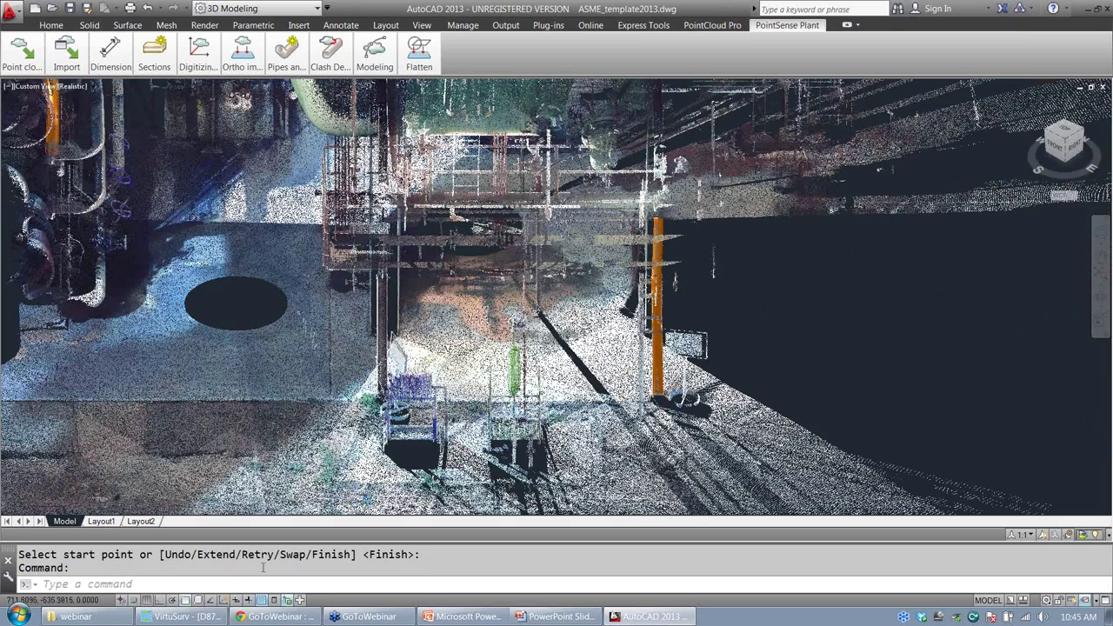
left_click(183, 617)
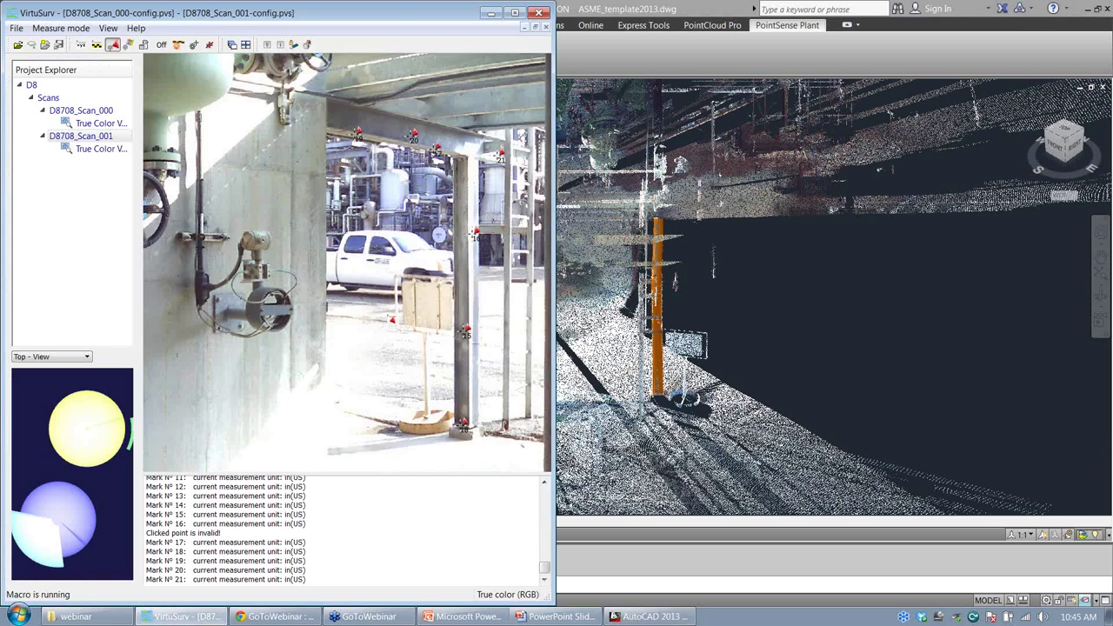
scroll(445, 331, "down", 2)
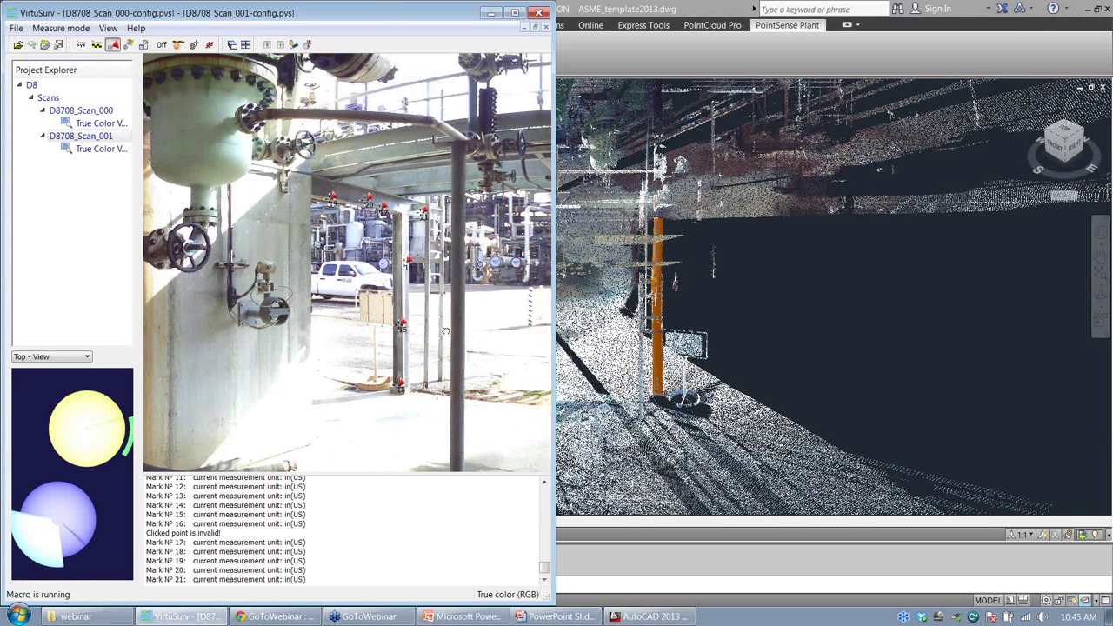
scroll(445, 326, "down", 1)
left_click_drag(443, 318, 274, 306)
scroll(274, 306, "down", 5)
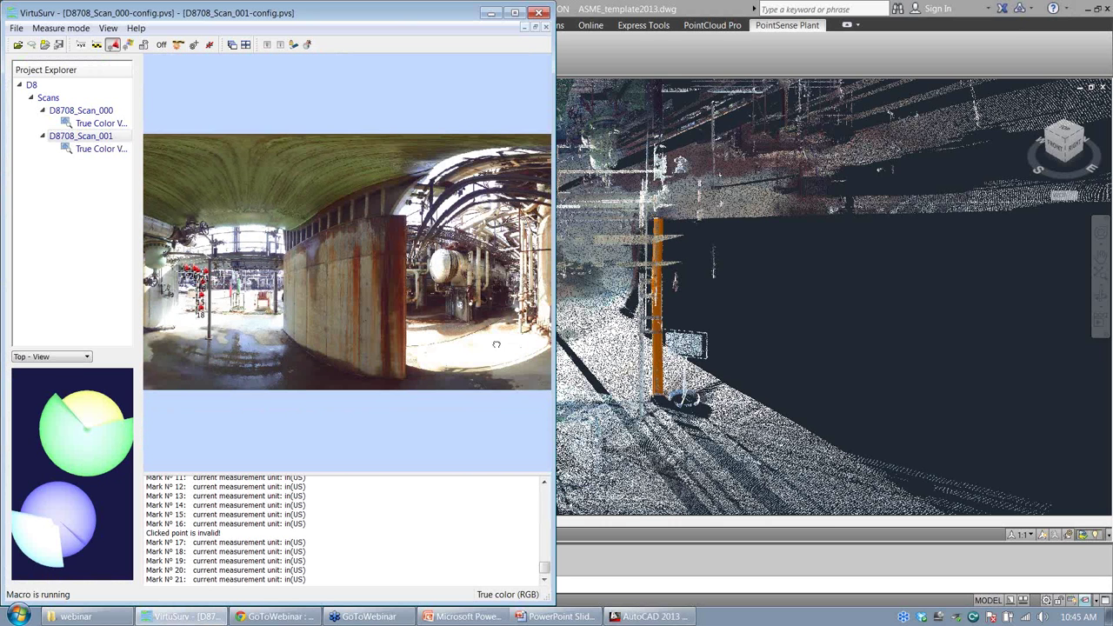
left_click_drag(497, 345, 298, 344)
scroll(458, 394, "up", 6)
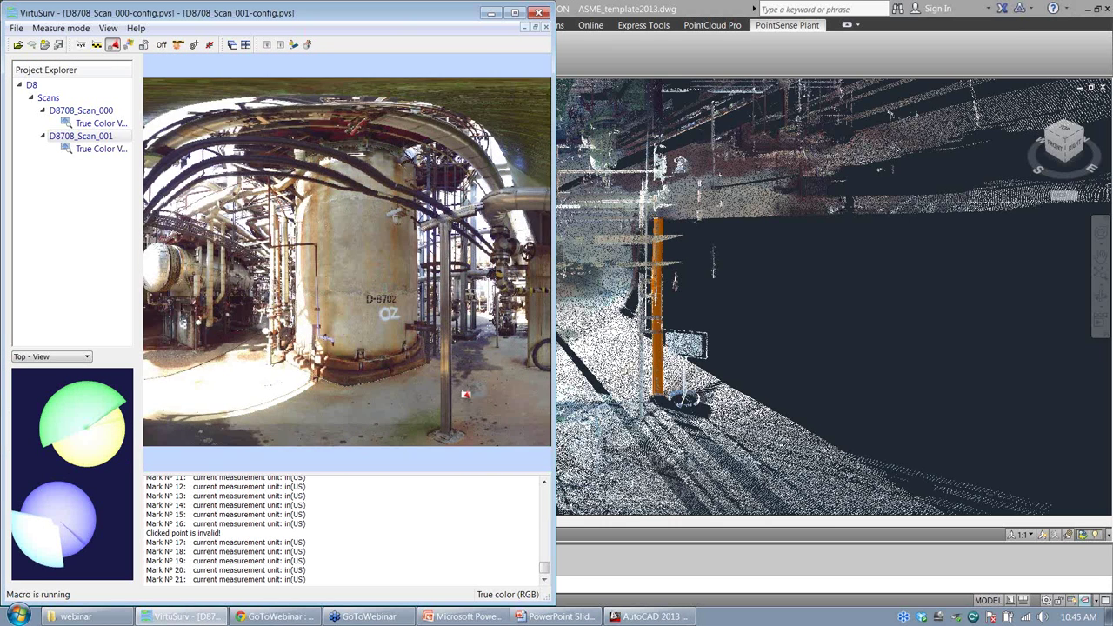
left_click_drag(459, 400, 447, 365)
left_click(699, 3)
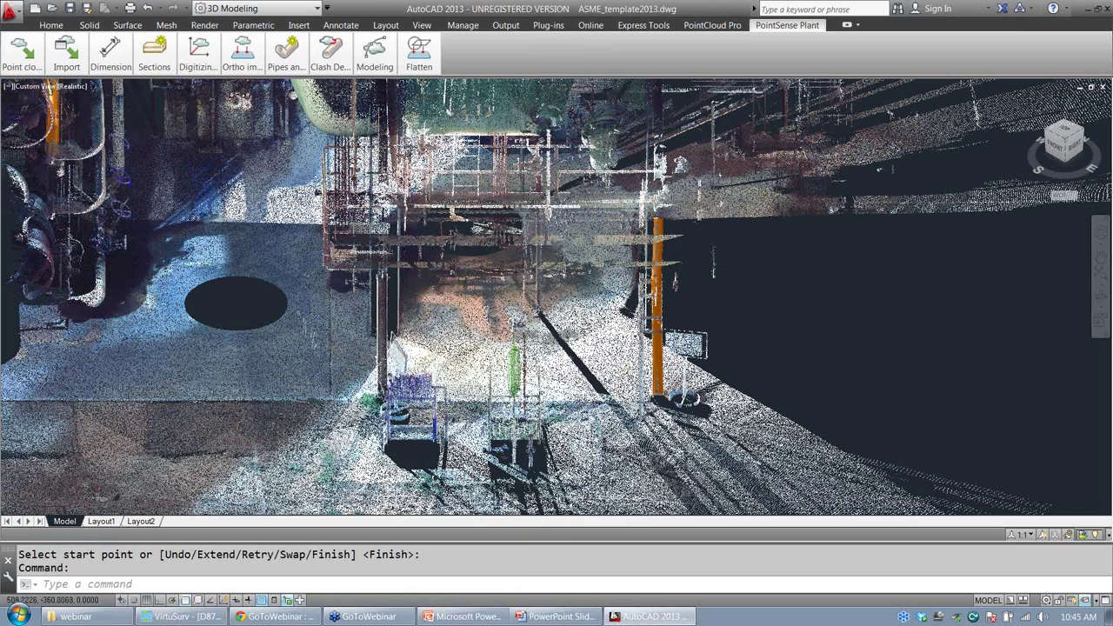
Step: View the point cloud from above in AutoCAD and open the Section Manager with the Current section shown
middle_click_drag(432, 213, 327, 314, "shift")
left_click(22, 50)
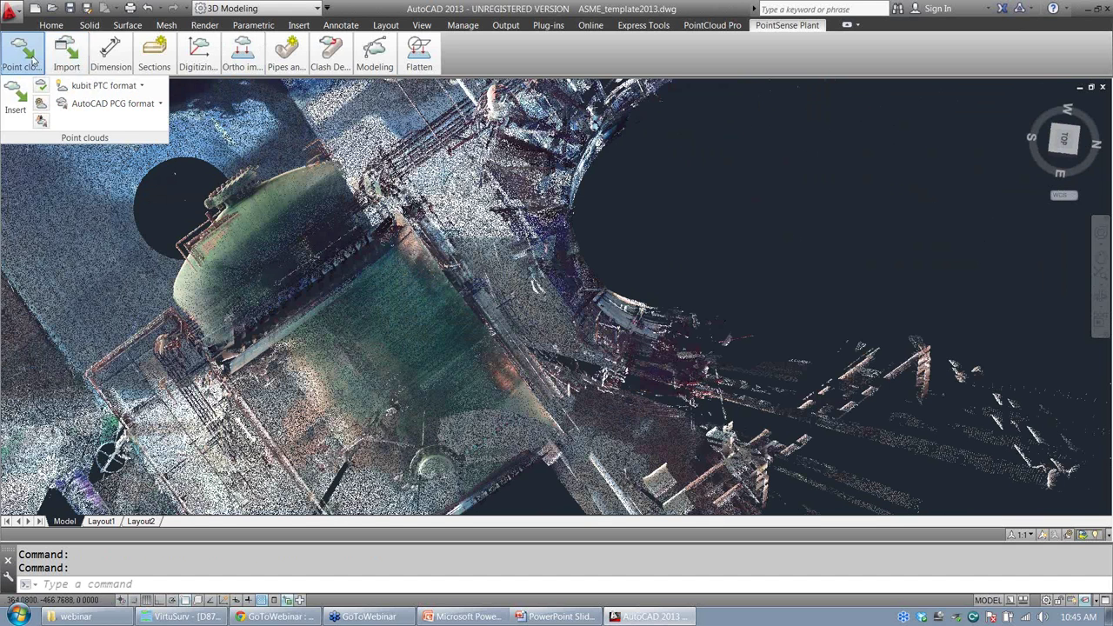
mouse_move(128, 54)
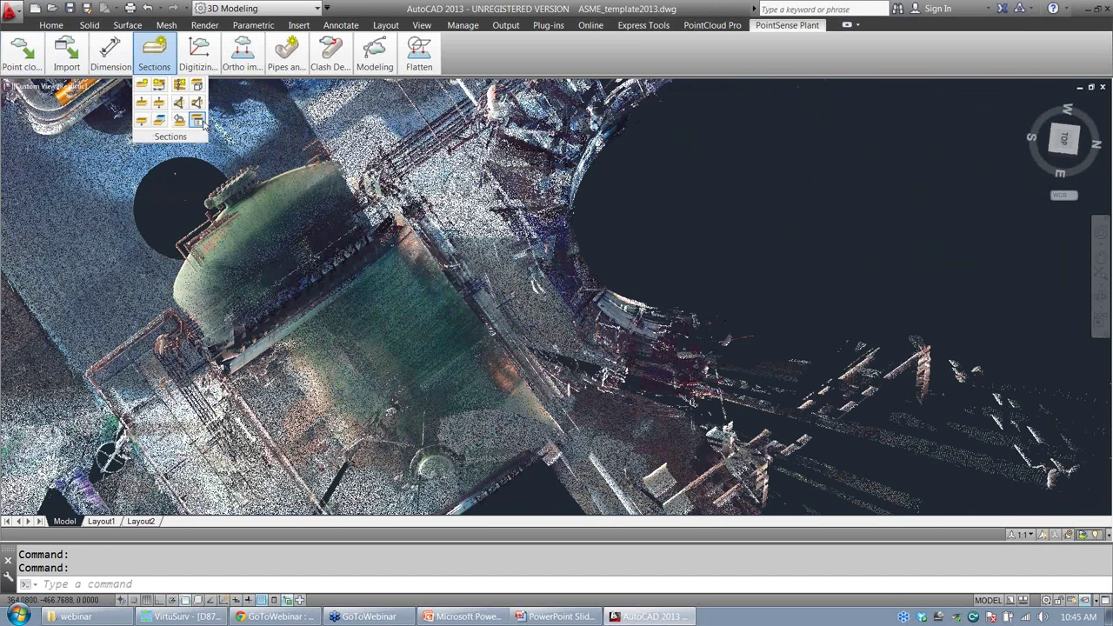
left_click(200, 121)
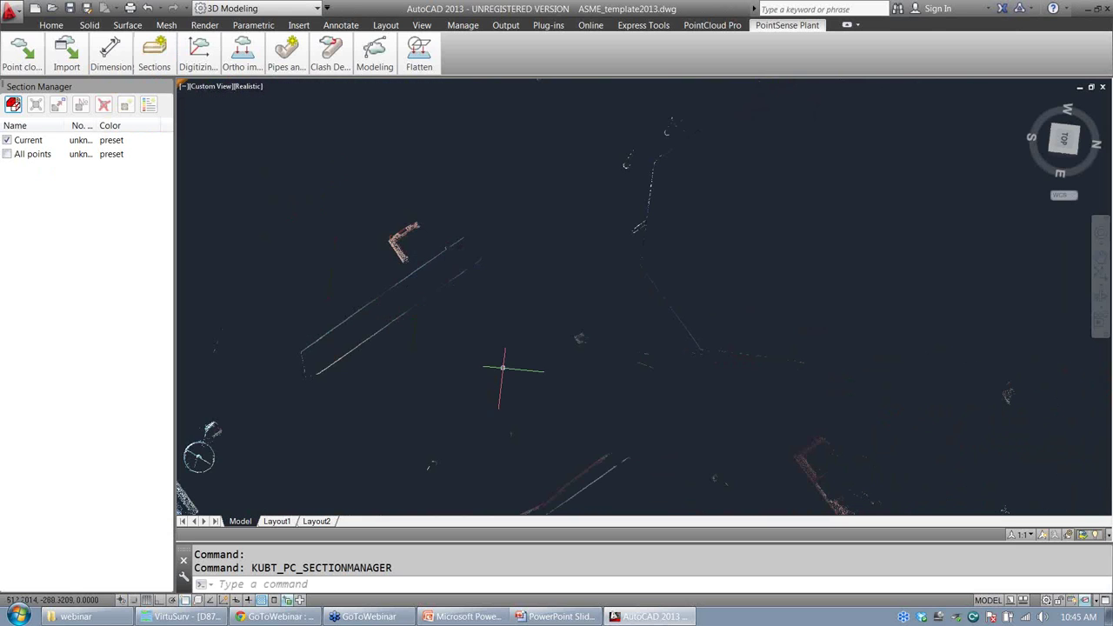
middle_click_drag(513, 365, 552, 278)
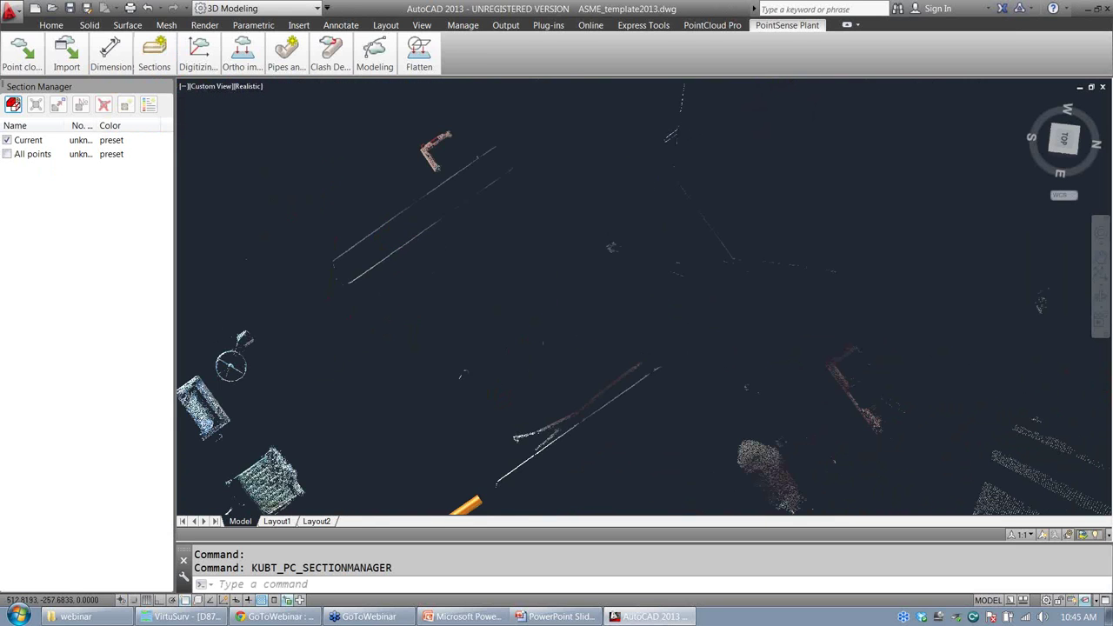
scroll(551, 279, "down", 5)
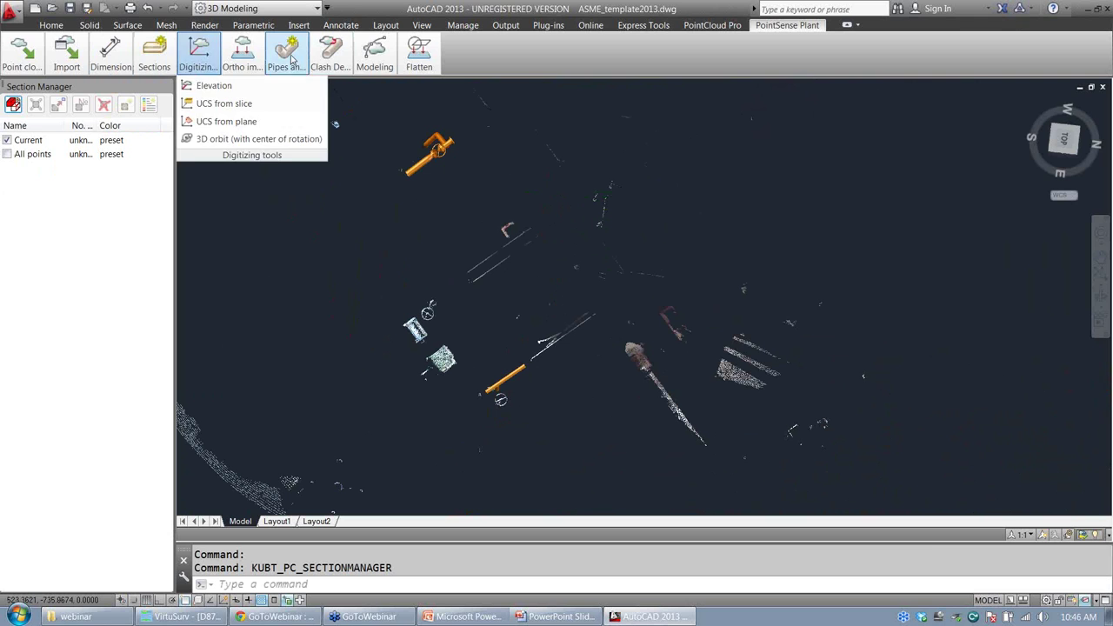
Step: In the Kubit Plant Model settings, set the current catalog to custom and inspect the details of its rect and Beam profiles
mouse_move(291, 59)
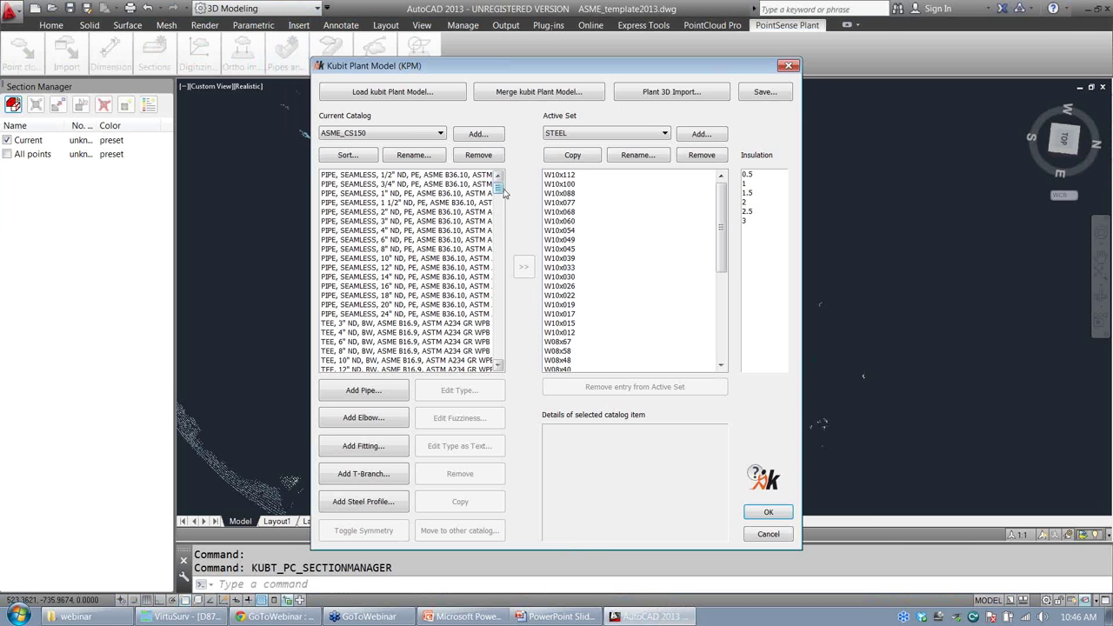
left_click_drag(499, 187, 521, 366)
left_click(422, 136)
scroll(383, 348, "down", 2)
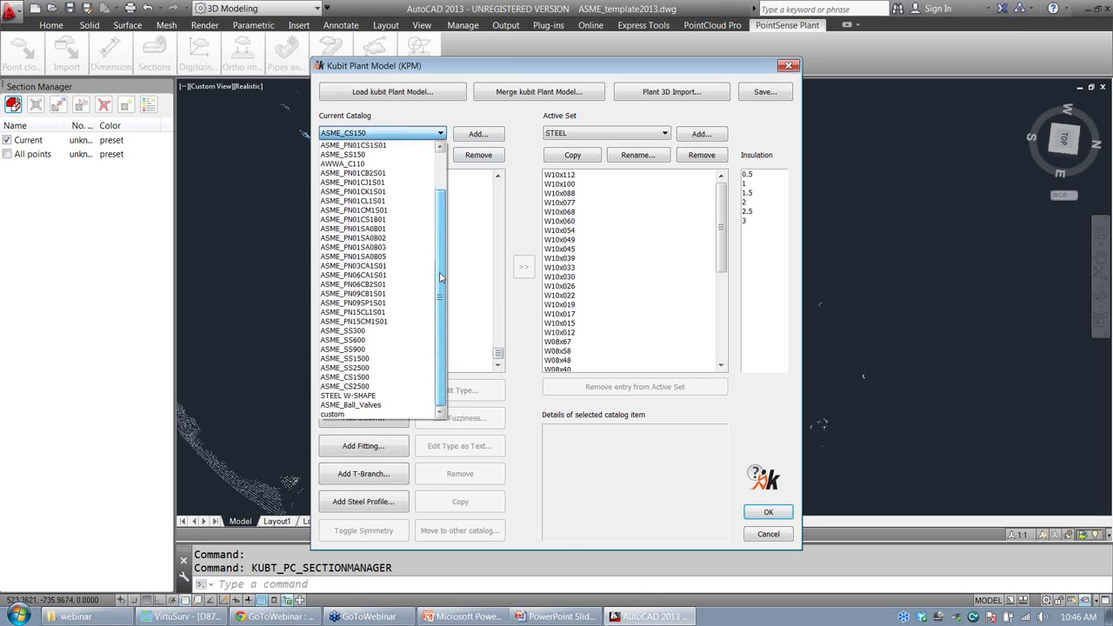
left_click(369, 419)
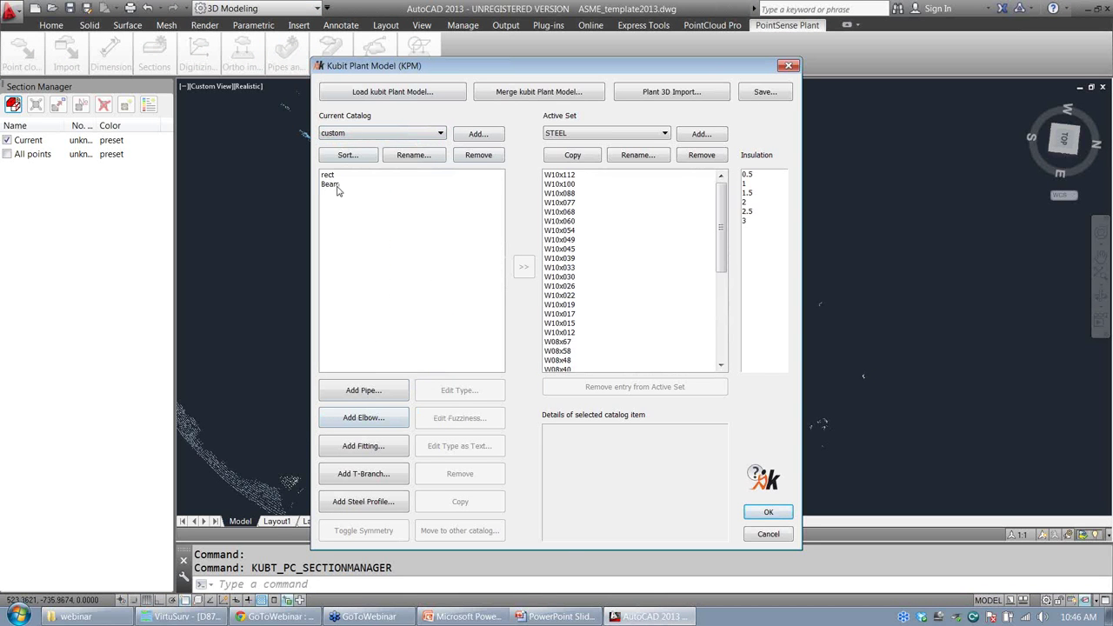
left_click(329, 177)
left_click(330, 184)
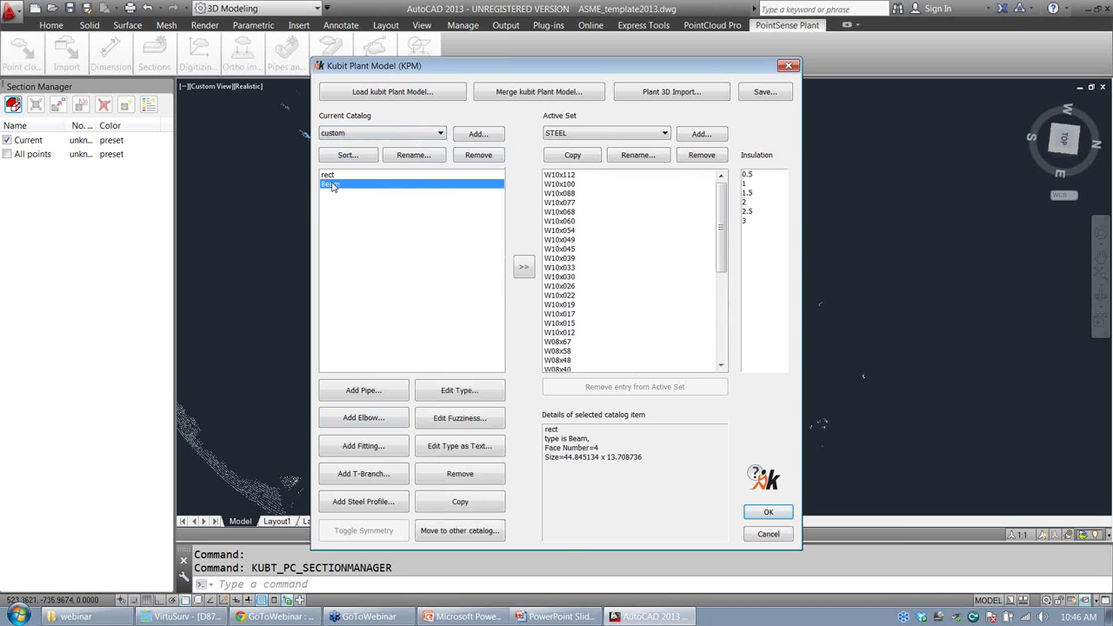
Step: Find the custom Beam entry in the STEEL active set, inspect it, and accept the Kubit Plant Model settings
left_click_drag(721, 231, 721, 318)
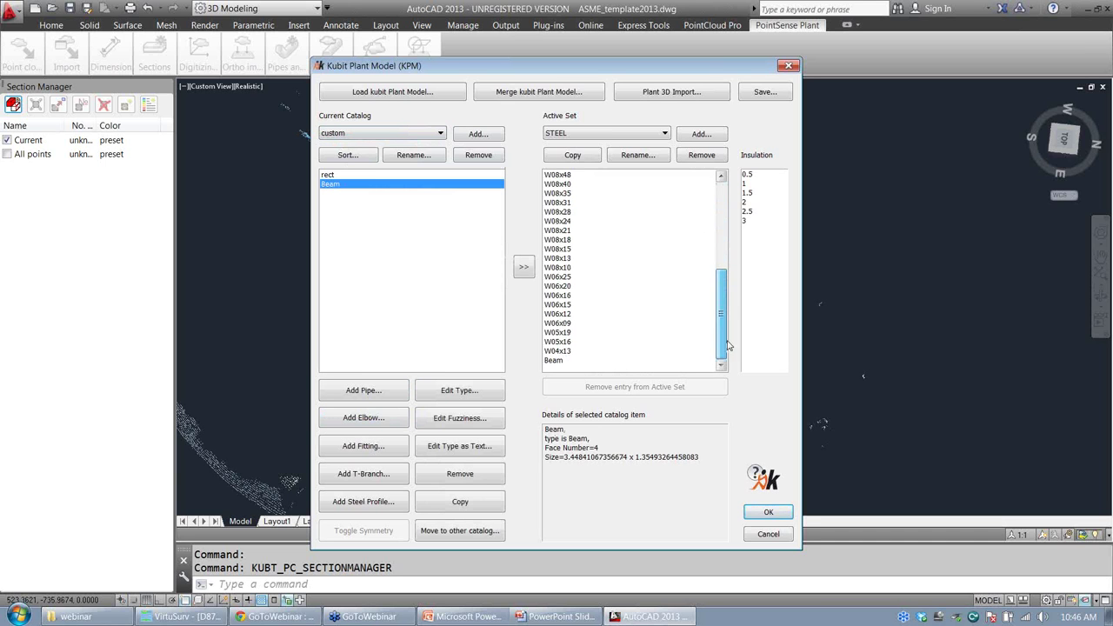
left_click(557, 362)
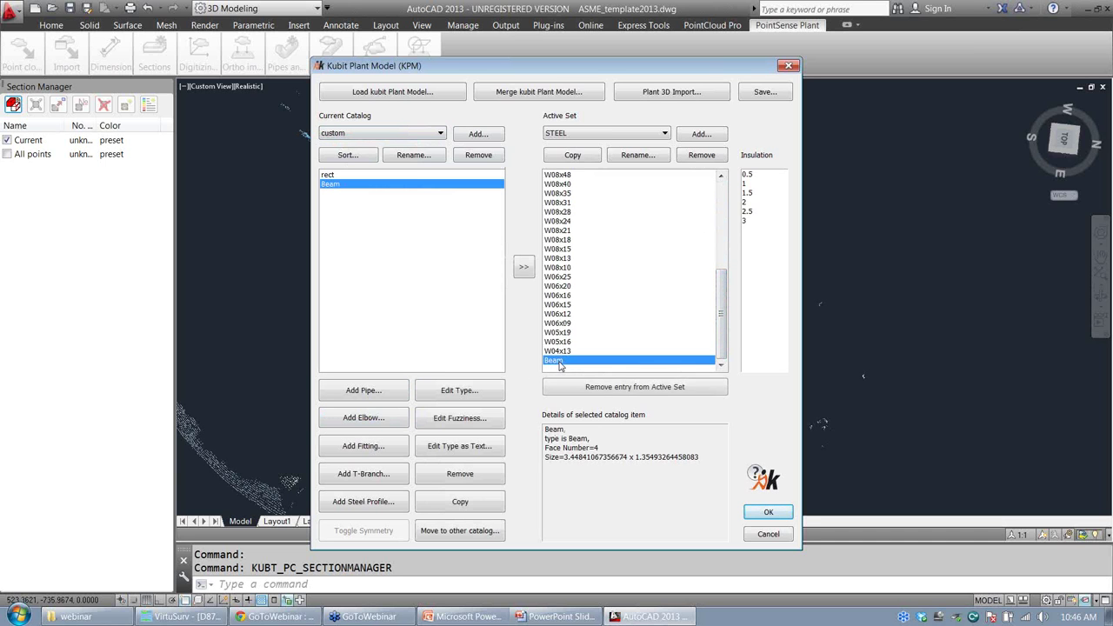
left_click(780, 518)
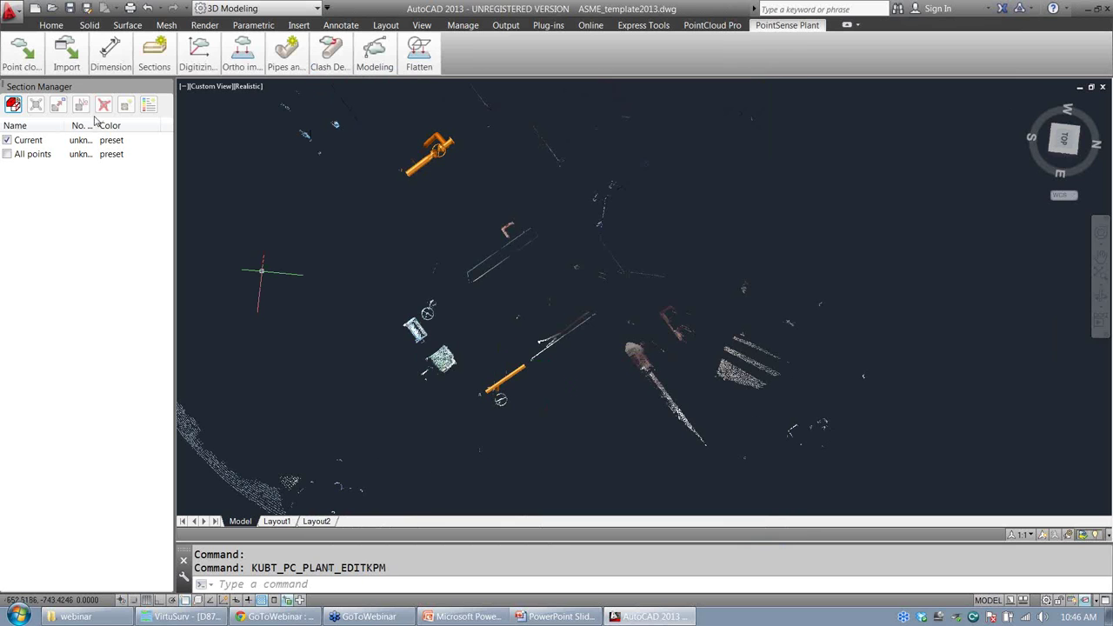
Step: Show the All points section and start inserting steel with the custom Beam profile and automatic fitting
left_click(7, 154)
left_click(395, 103)
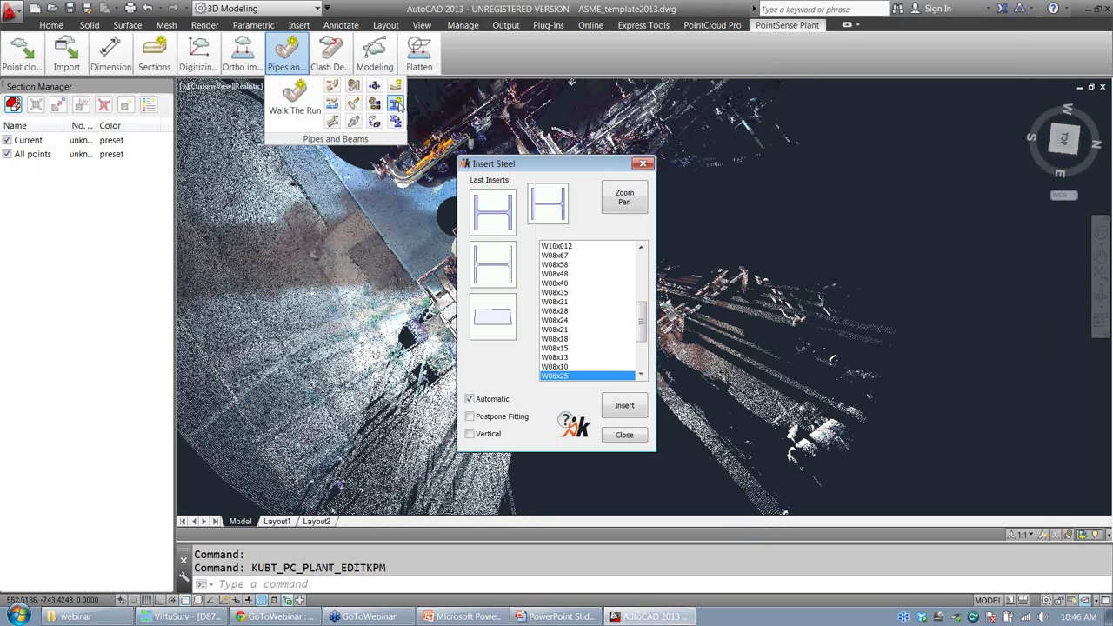
scroll(548, 374, "down", 3)
left_click(550, 377)
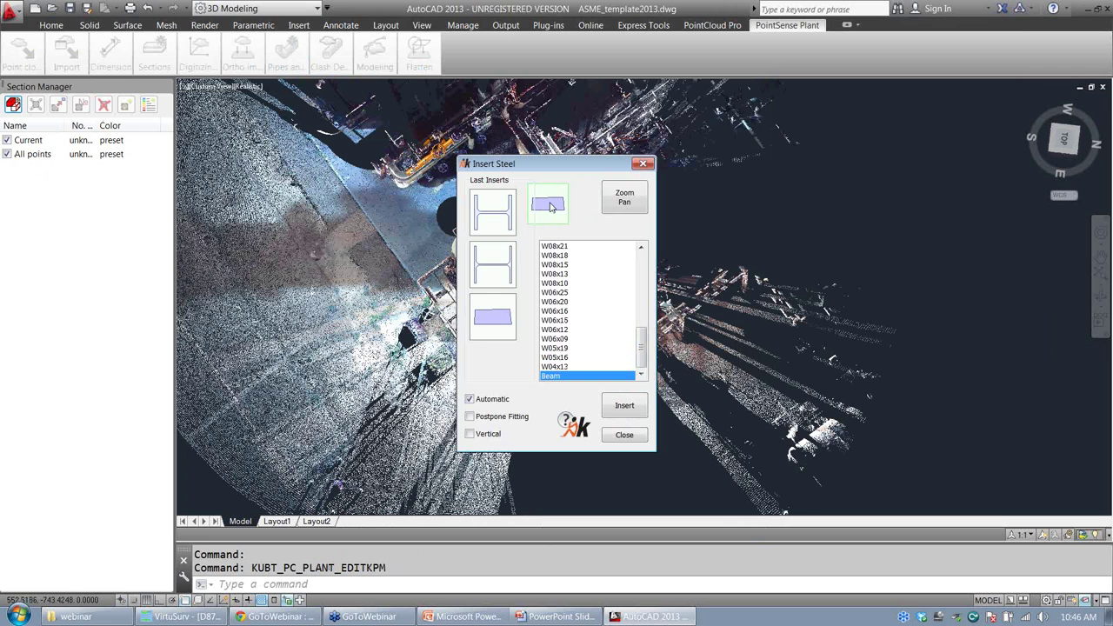
left_click(549, 206)
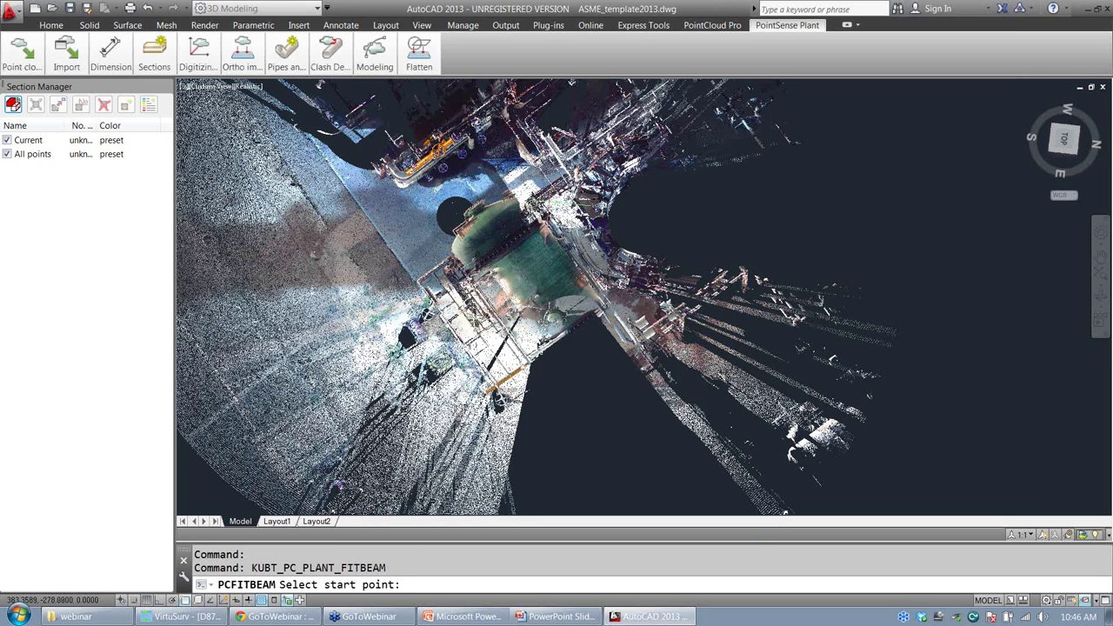
Step: In VirtuSurv, fit the vertical column beside tank D-8702 by picking a lower start point and an upper end point on it
left_click(176, 619)
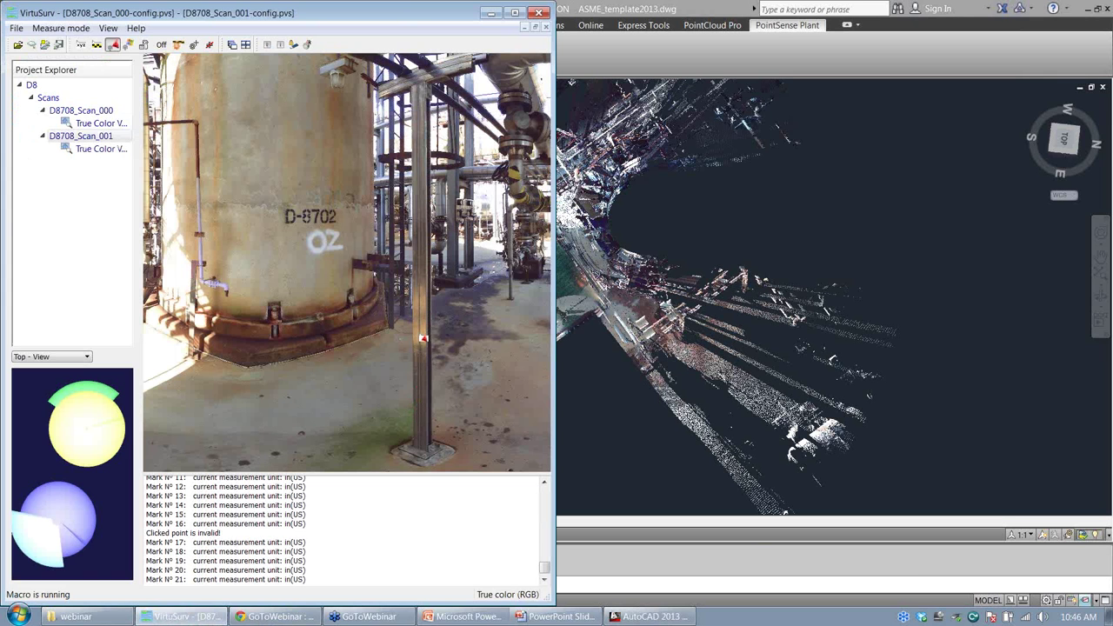
left_click(425, 167)
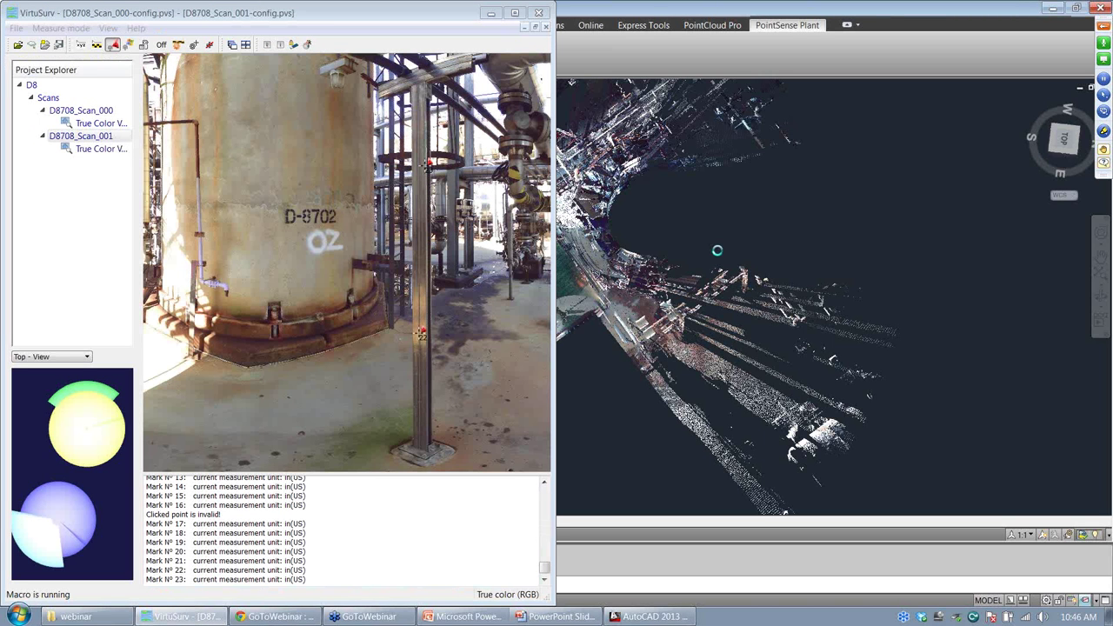
Step: Return to AutoCAD and examine the newly fitted column within the point cloud from several angles
left_click(672, 14)
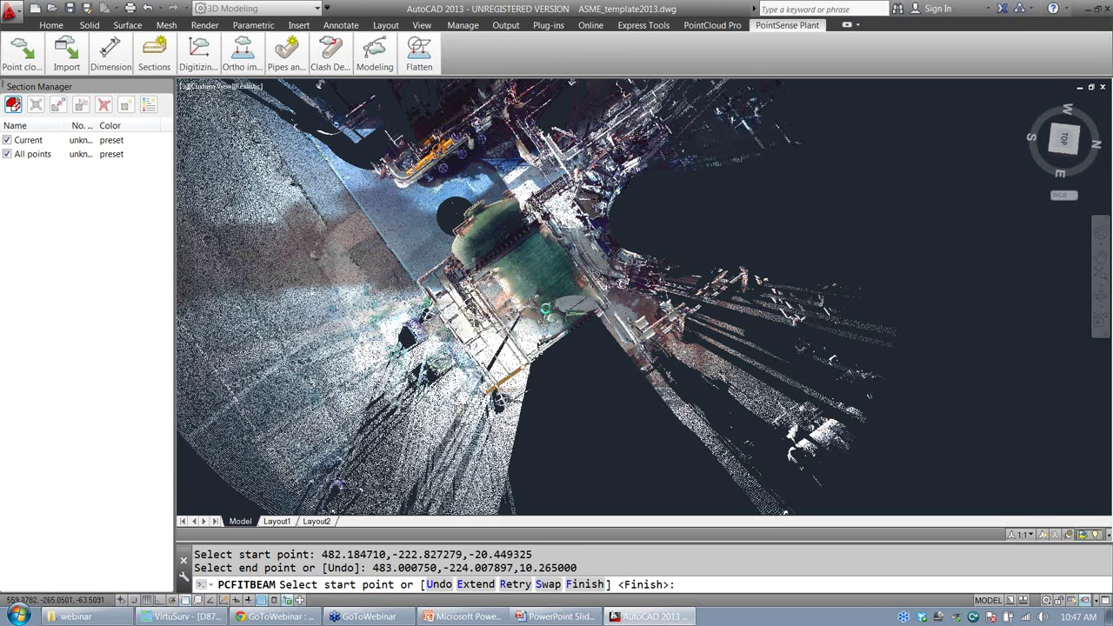
middle_click_drag(545, 309, 750, 185, "shift")
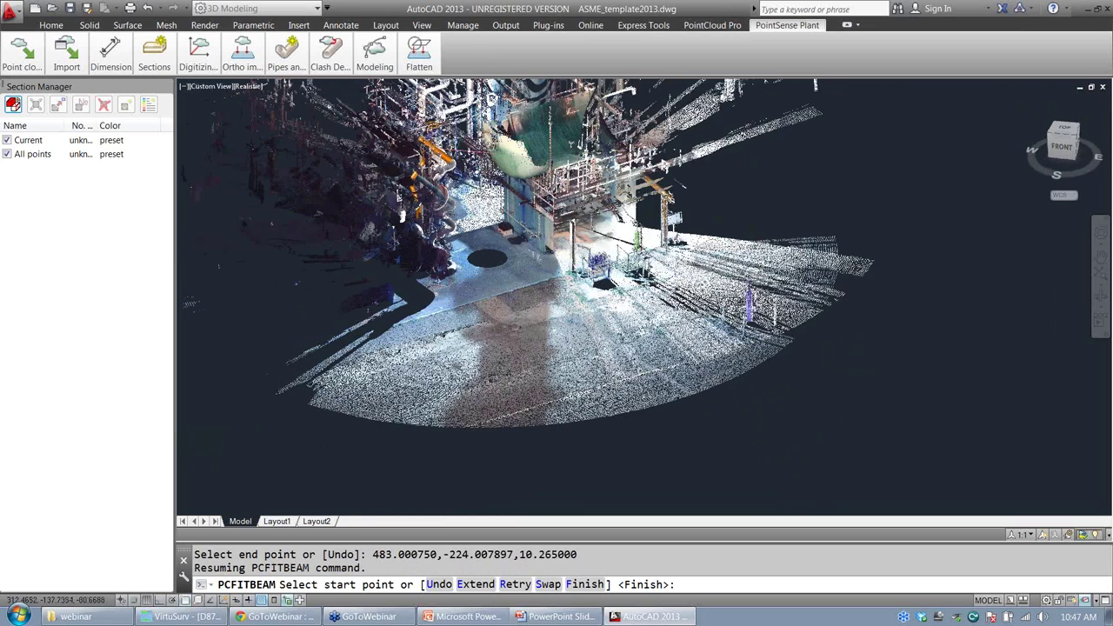
scroll(461, 150, "up", 2)
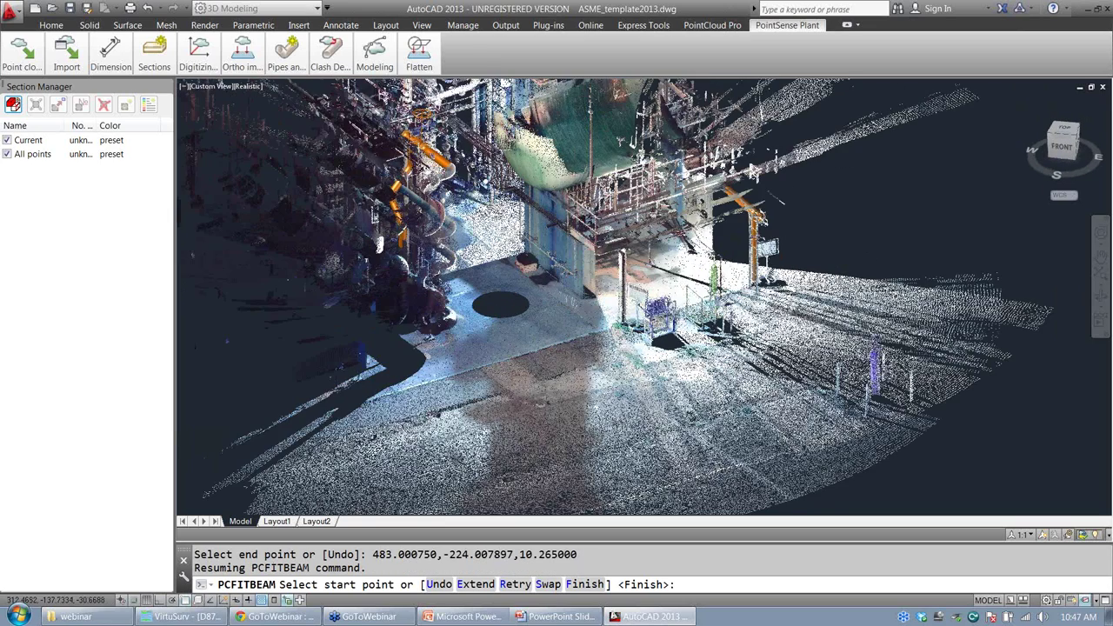
scroll(456, 149, "up", 2)
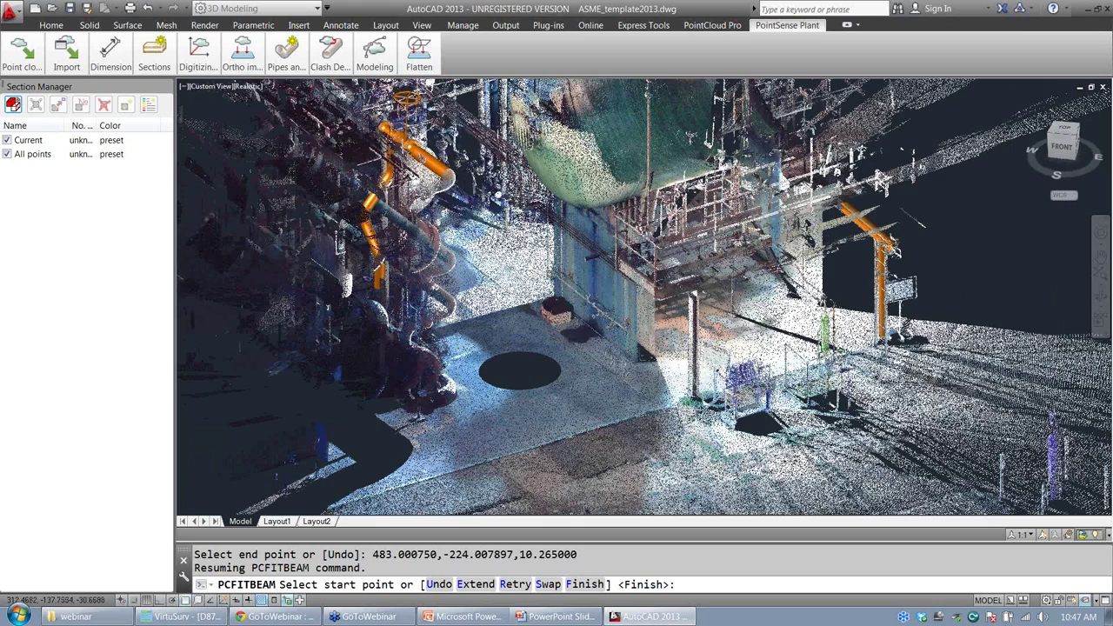
scroll(731, 152, "up", 3)
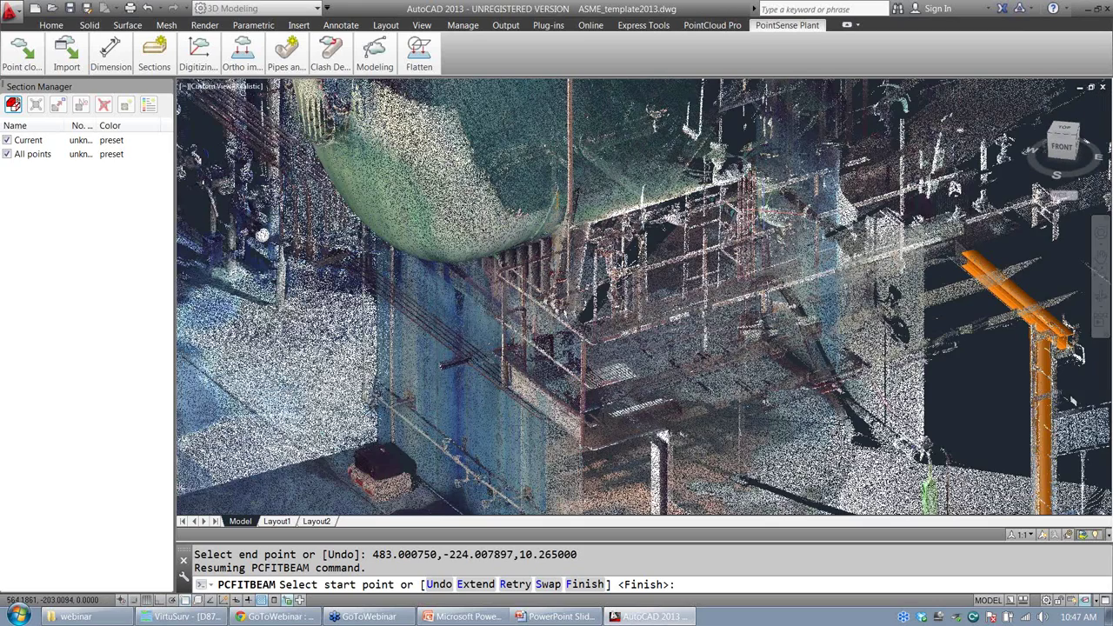
middle_click_drag(828, 237, 648, 137, "shift")
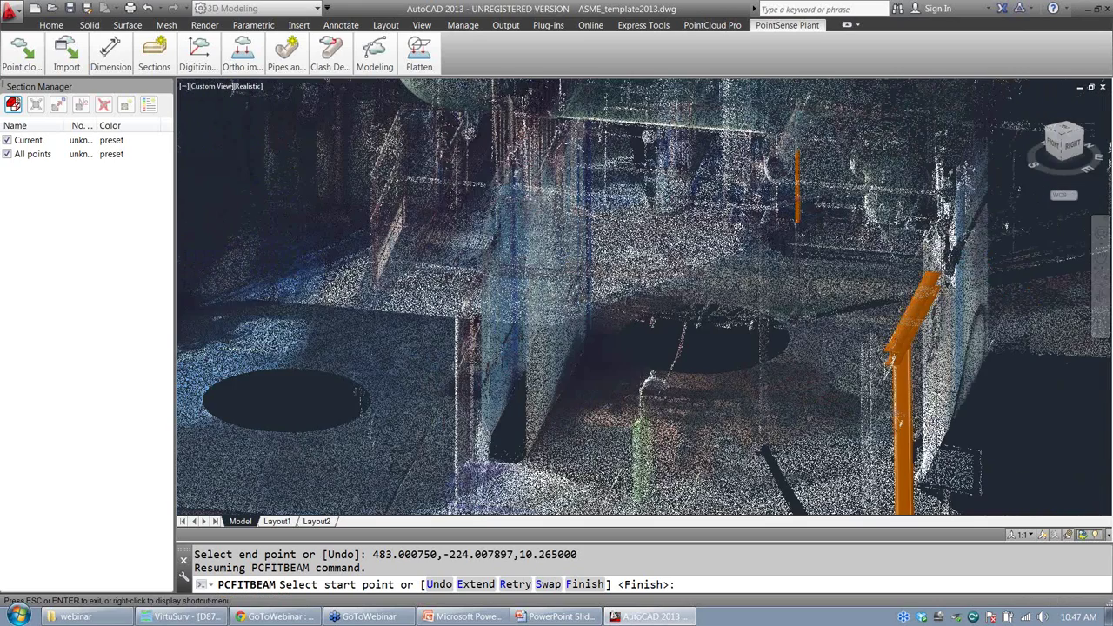
middle_click_drag(738, 227, 719, 226, "shift")
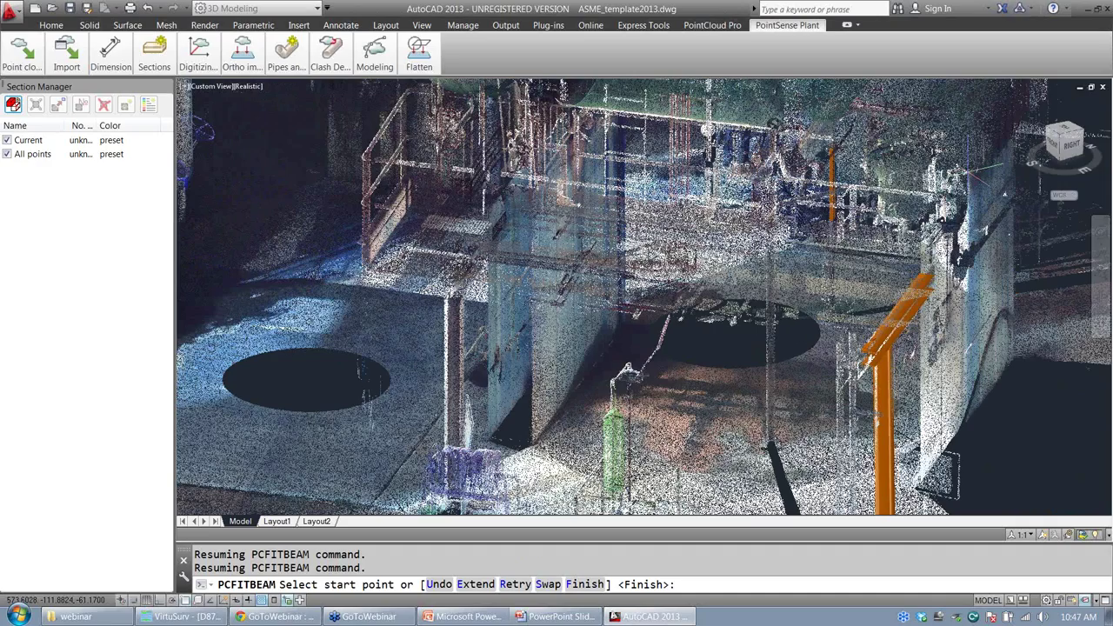
middle_click_drag(970, 173, 673, 333)
middle_click_drag(746, 289, 609, 400, "shift")
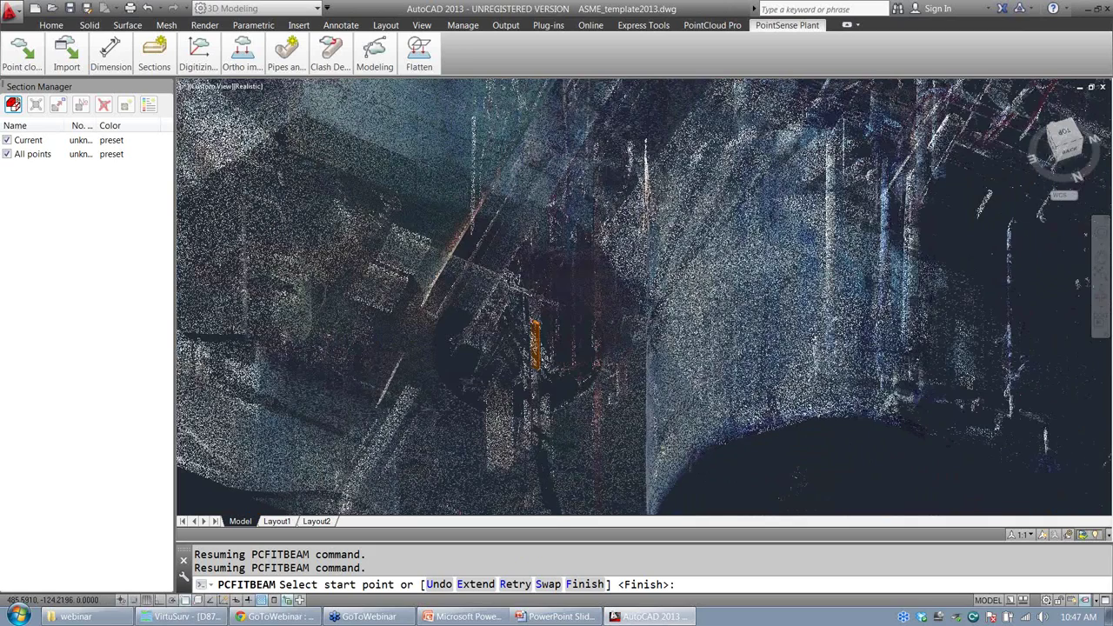
Step: Extend the column to a picked point at its top, and fit the overhead horizontal beam between two picked points in VirtuSurv
type("e")
key("Return")
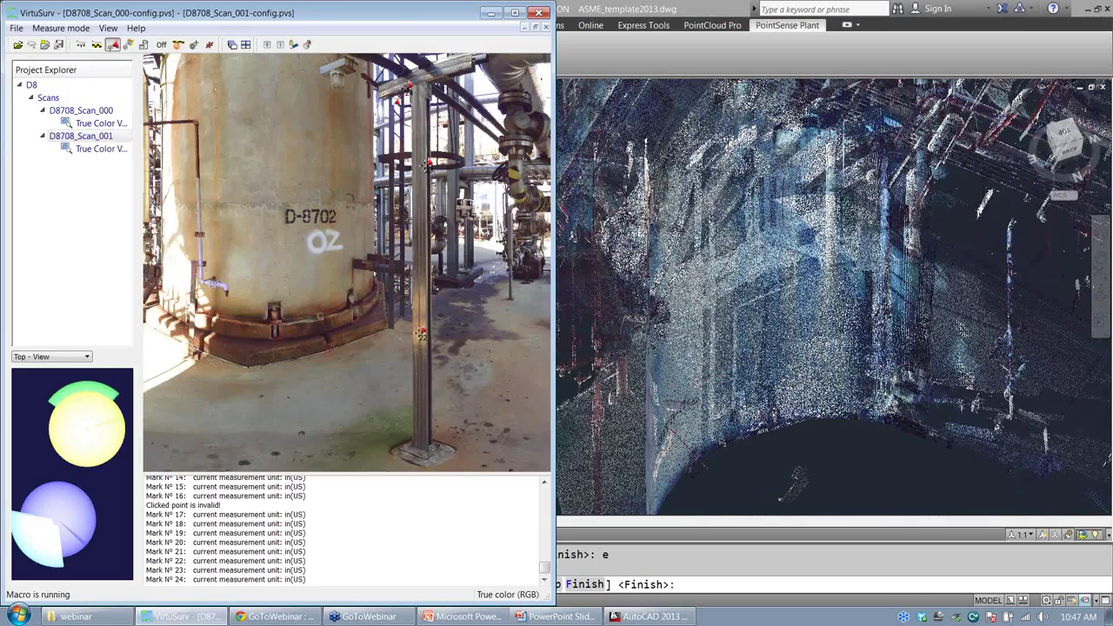
left_click(389, 88)
left_click(452, 63)
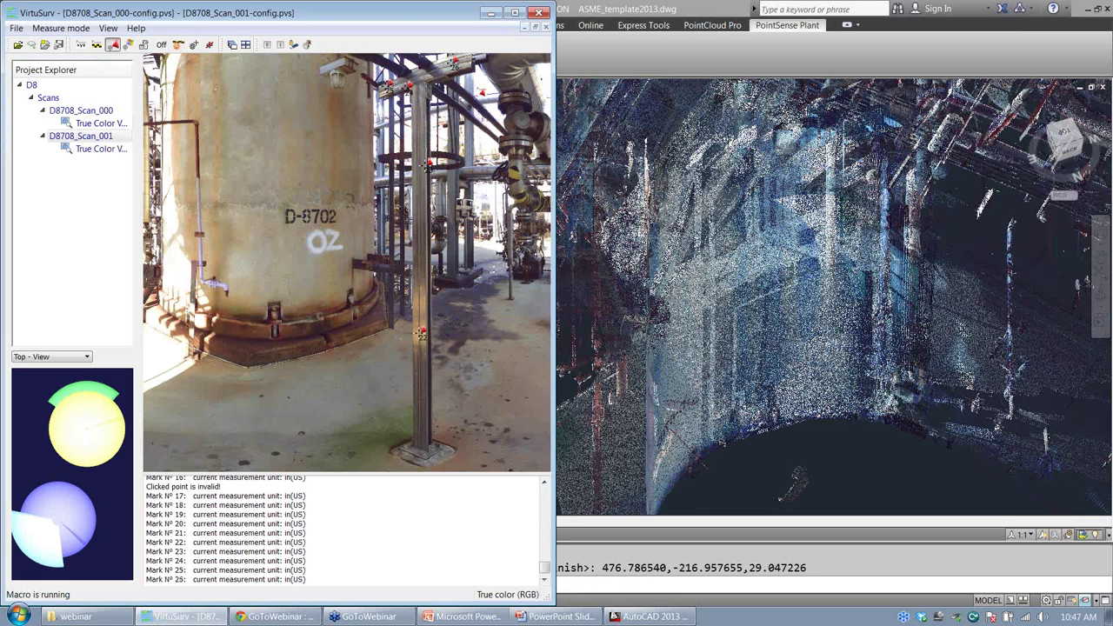
Step: Return to AutoCAD and examine how the extended column and the overhead beam fit the surrounding point cloud
left_click(698, 7)
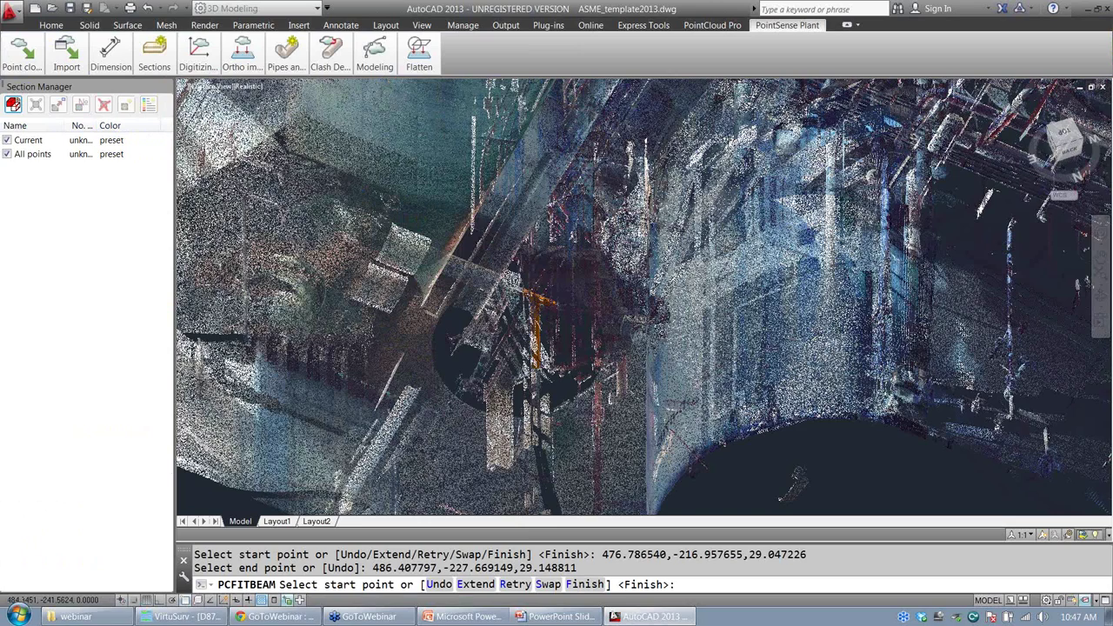
scroll(515, 303, "up", 2)
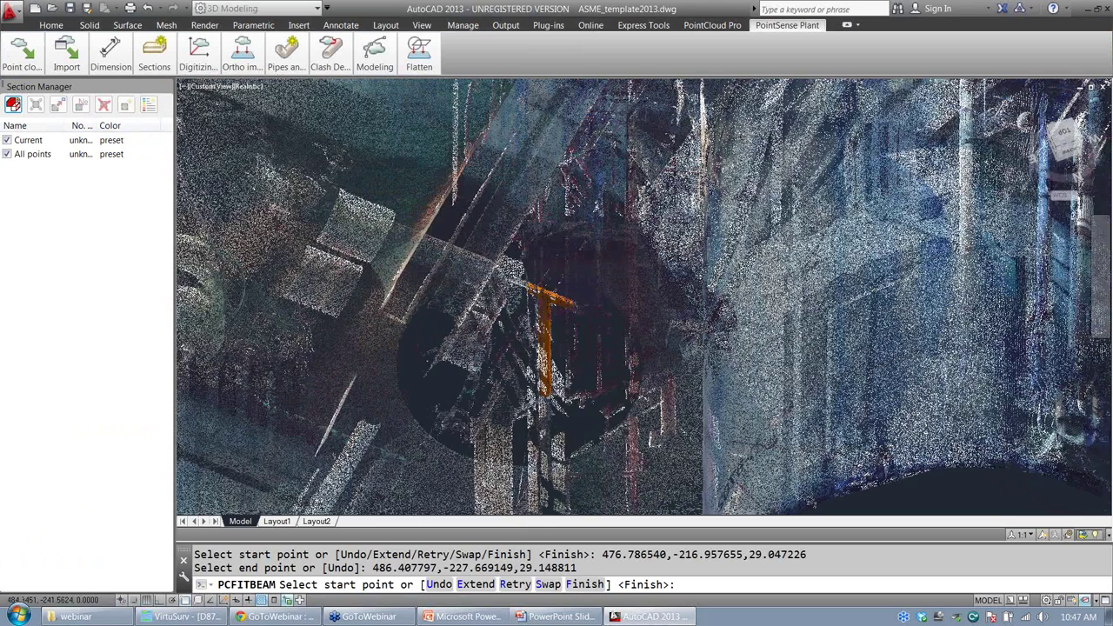
scroll(561, 315, "up", 2)
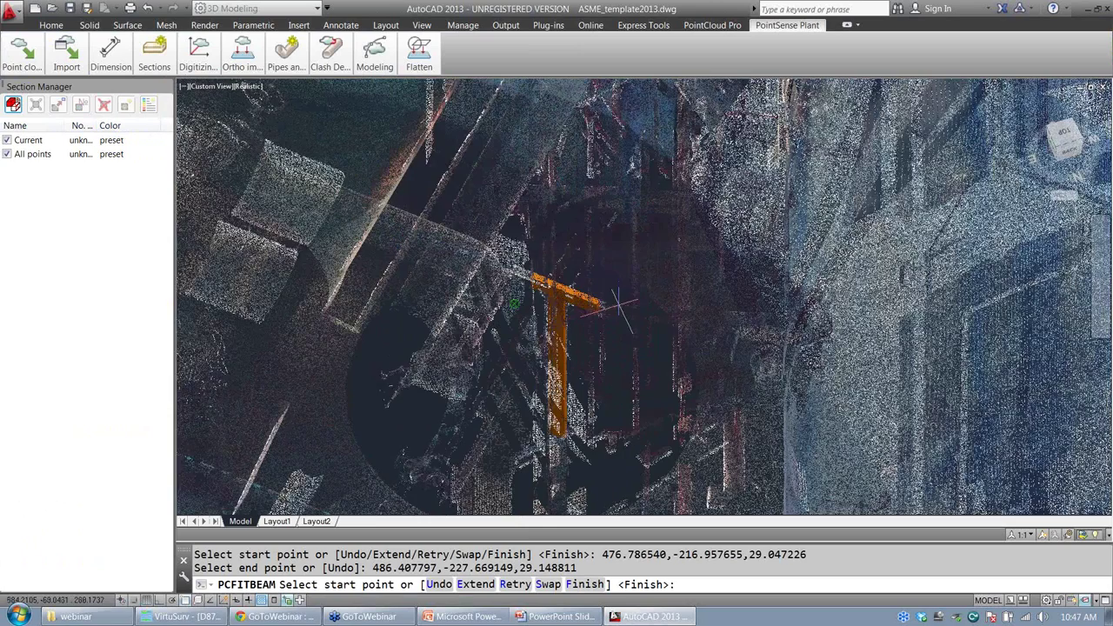
middle_click_drag(620, 304, 314, 348, "shift")
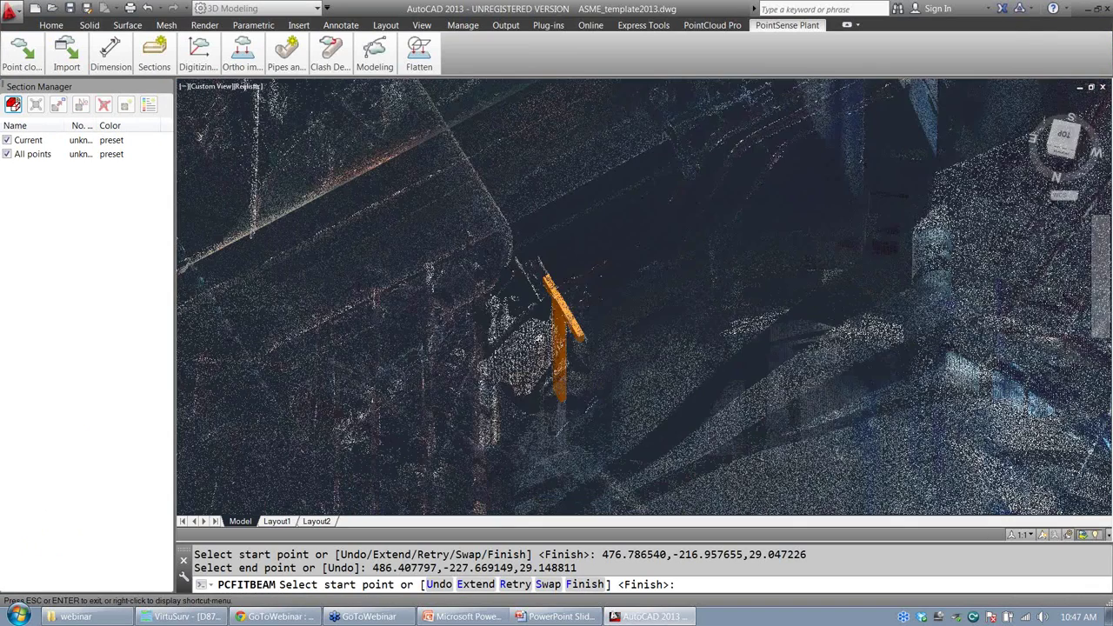
middle_click_drag(539, 337, 599, 357, "shift")
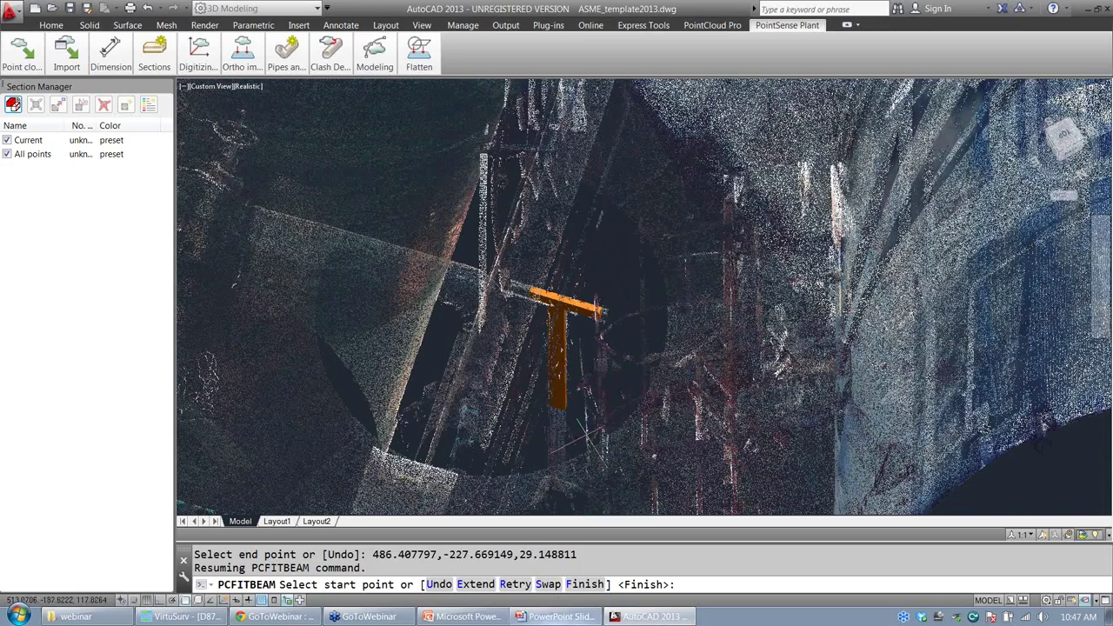
Step: Switch to the PowerPoint slide show and advance from the Profile Fit slide to the Release Time slide
left_click(543, 623)
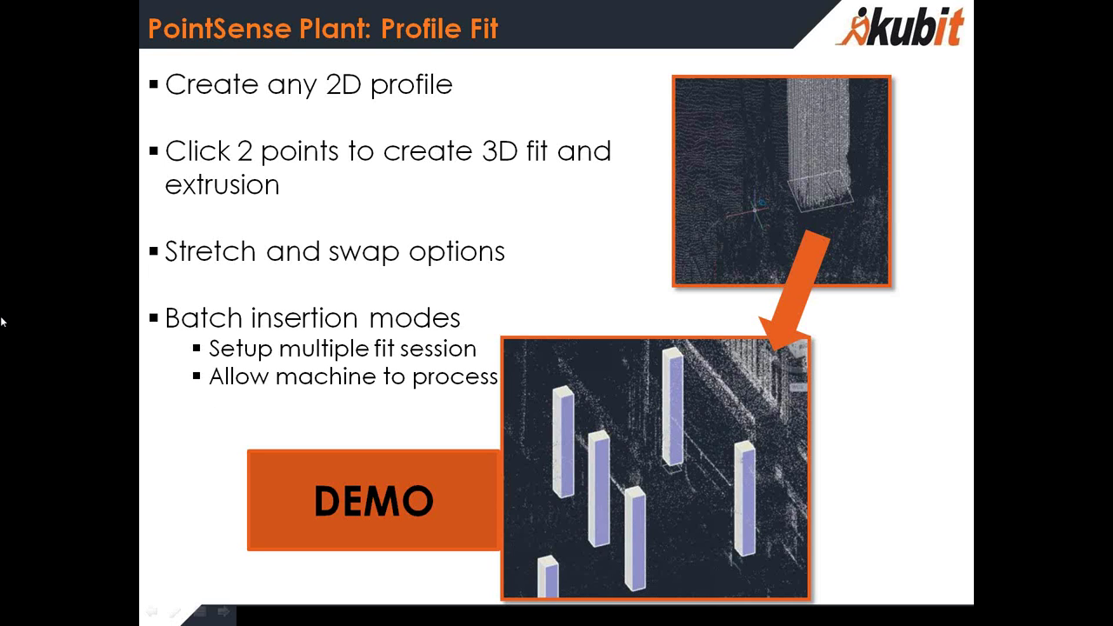
key("Right")
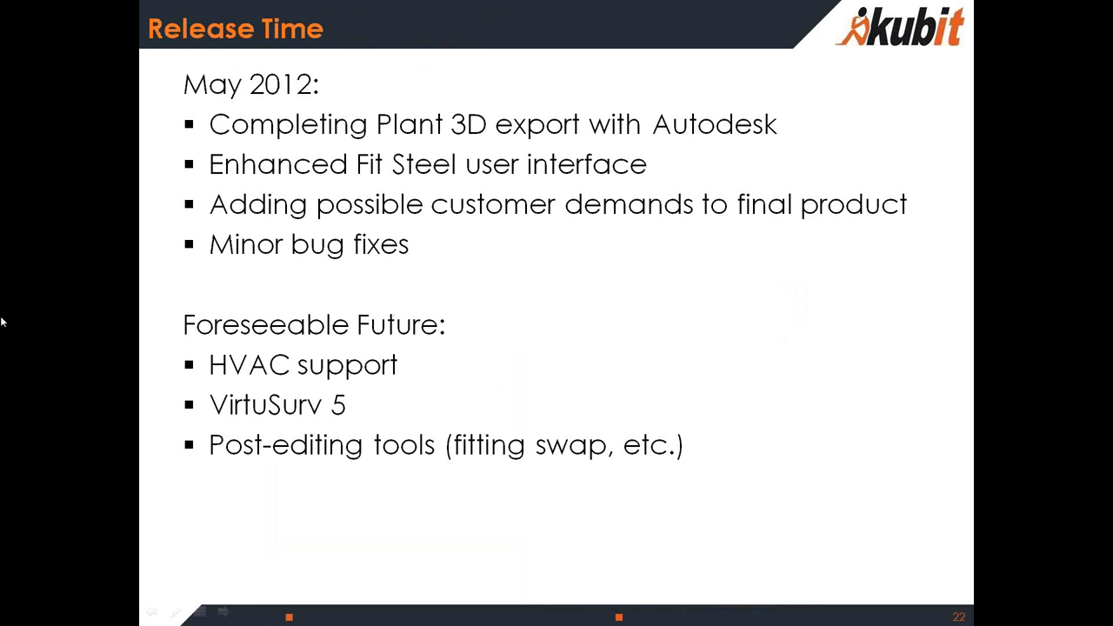